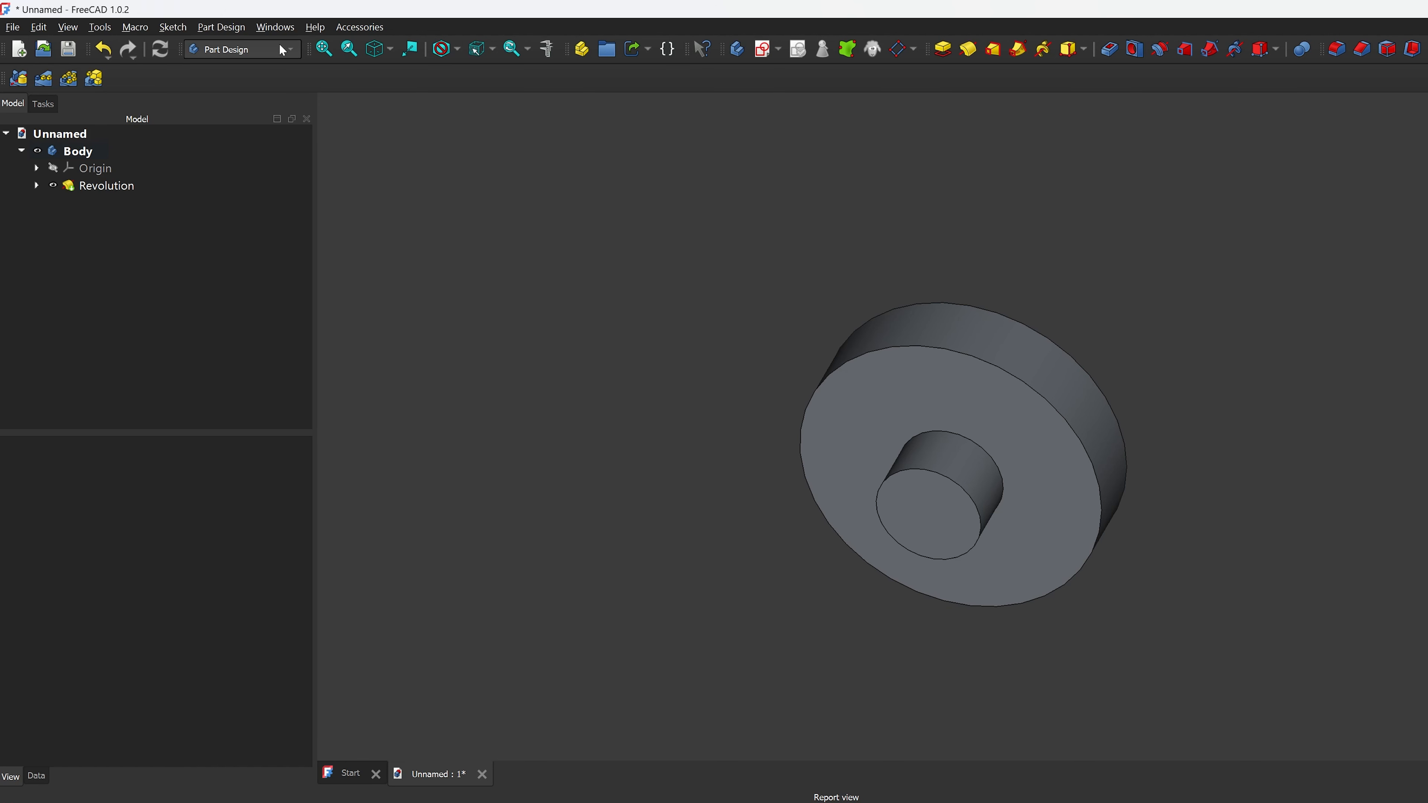
# Step: Start a sketch on the base plane showing the revolved part's side profile and draw a rectangle across the disc's outer edge
pyautogui.click(768, 59)
pyautogui.moveTo(815, 186); pyautogui.dragTo(1095, 195, button='middle')
pyautogui.click(1105, 191)
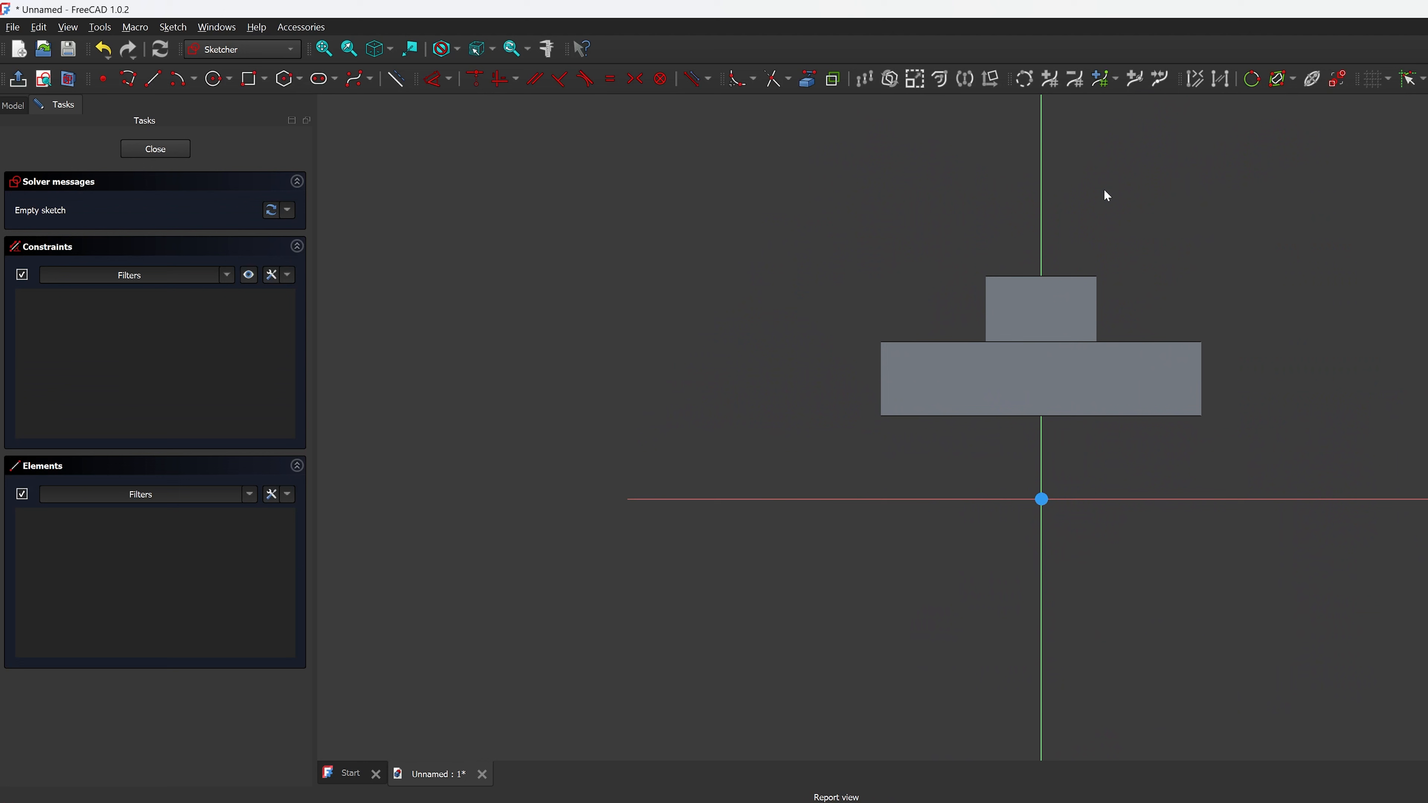
pyautogui.scroll(-4, 1271, 363)
pyautogui.scroll(9, 1271, 363)
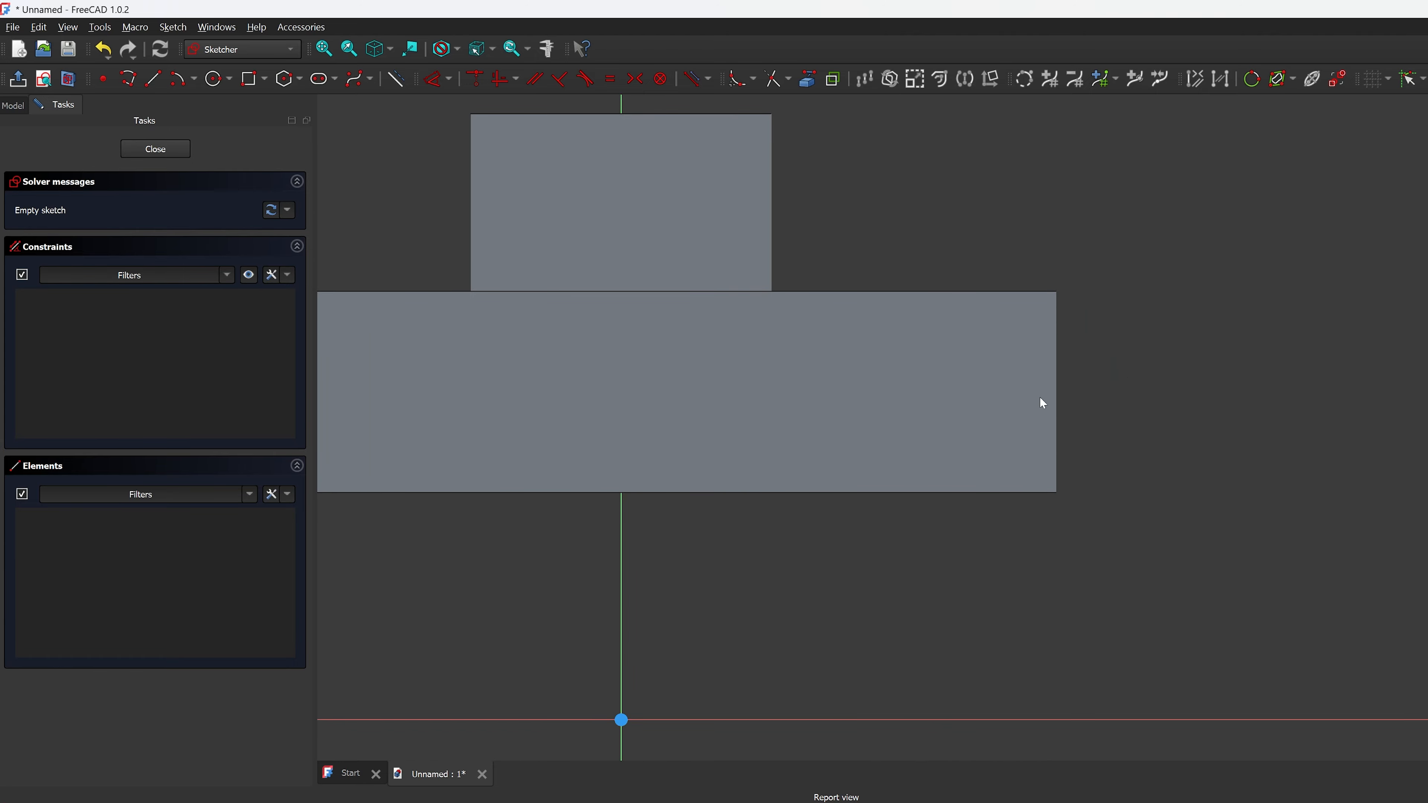
pyautogui.click(243, 85)
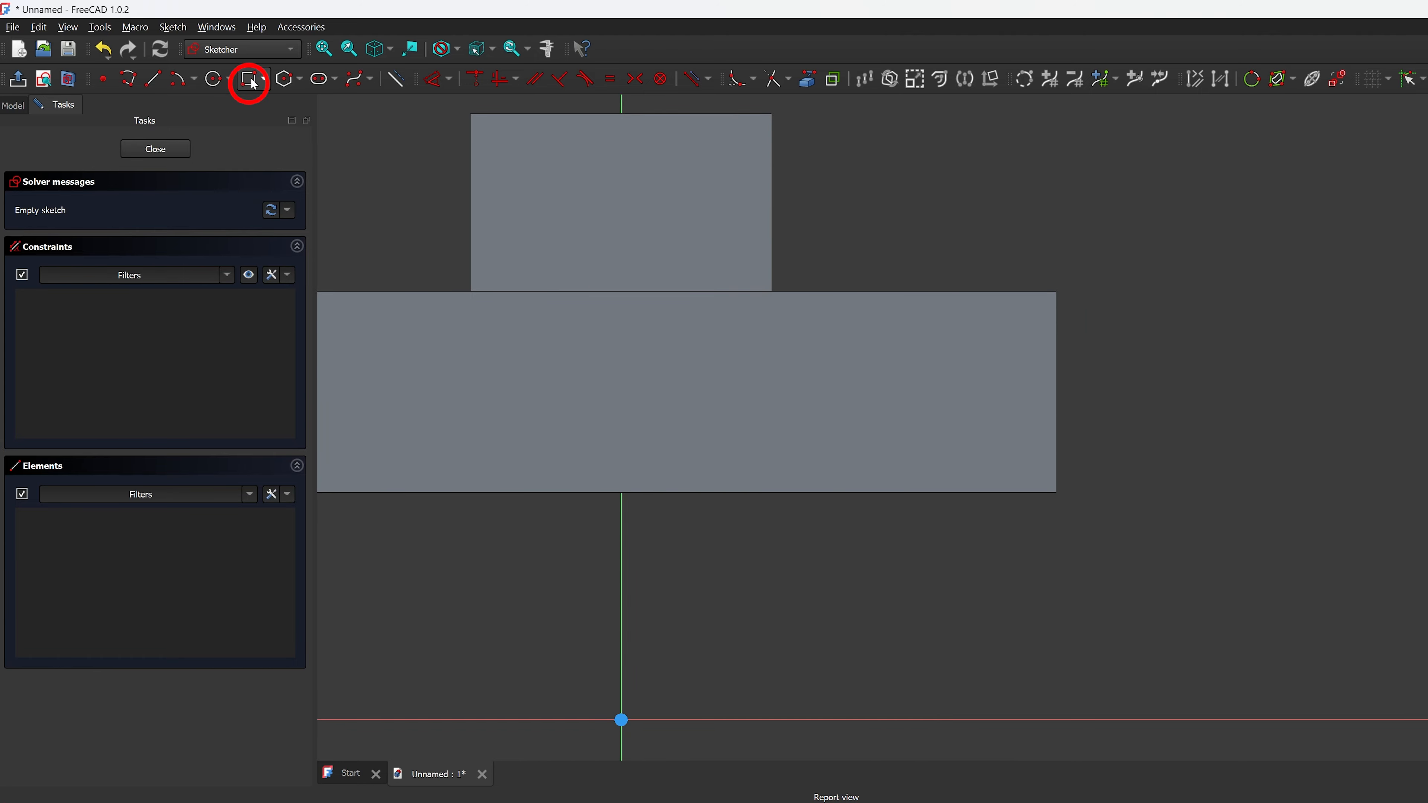
pyautogui.click(1061, 354)
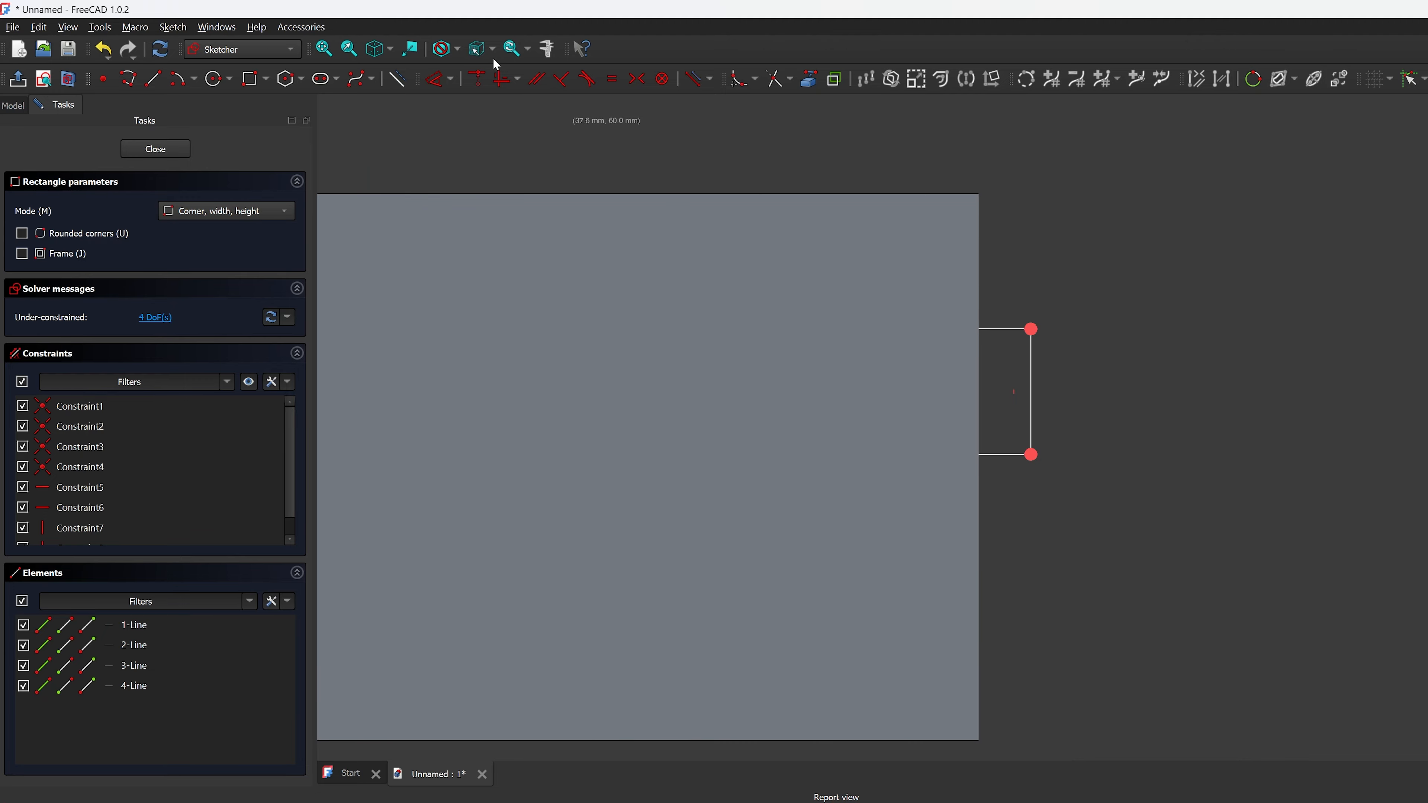
# Step: Show the model in wireframe and set the rectangle's width to 5 mm
pyautogui.click(456, 48)
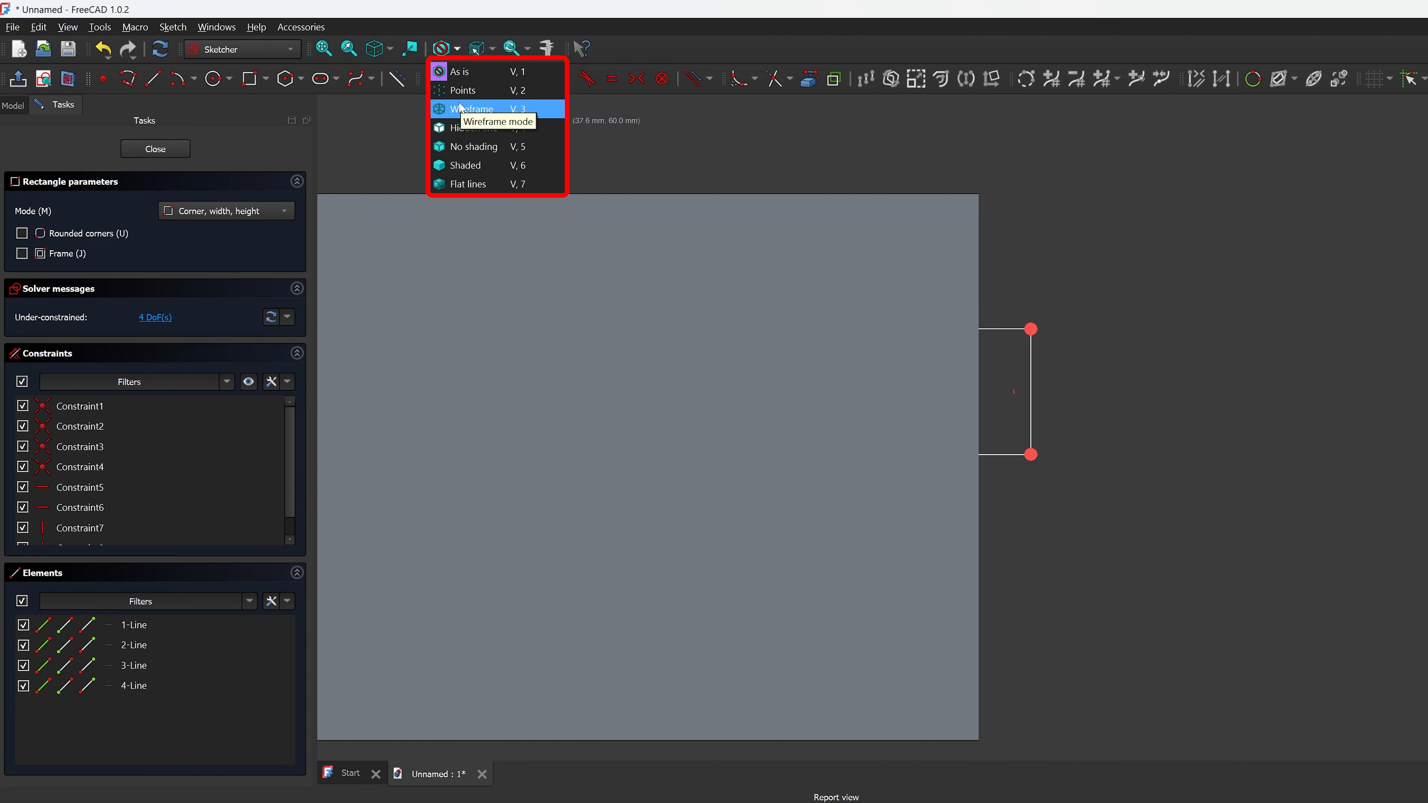
pyautogui.click(501, 108)
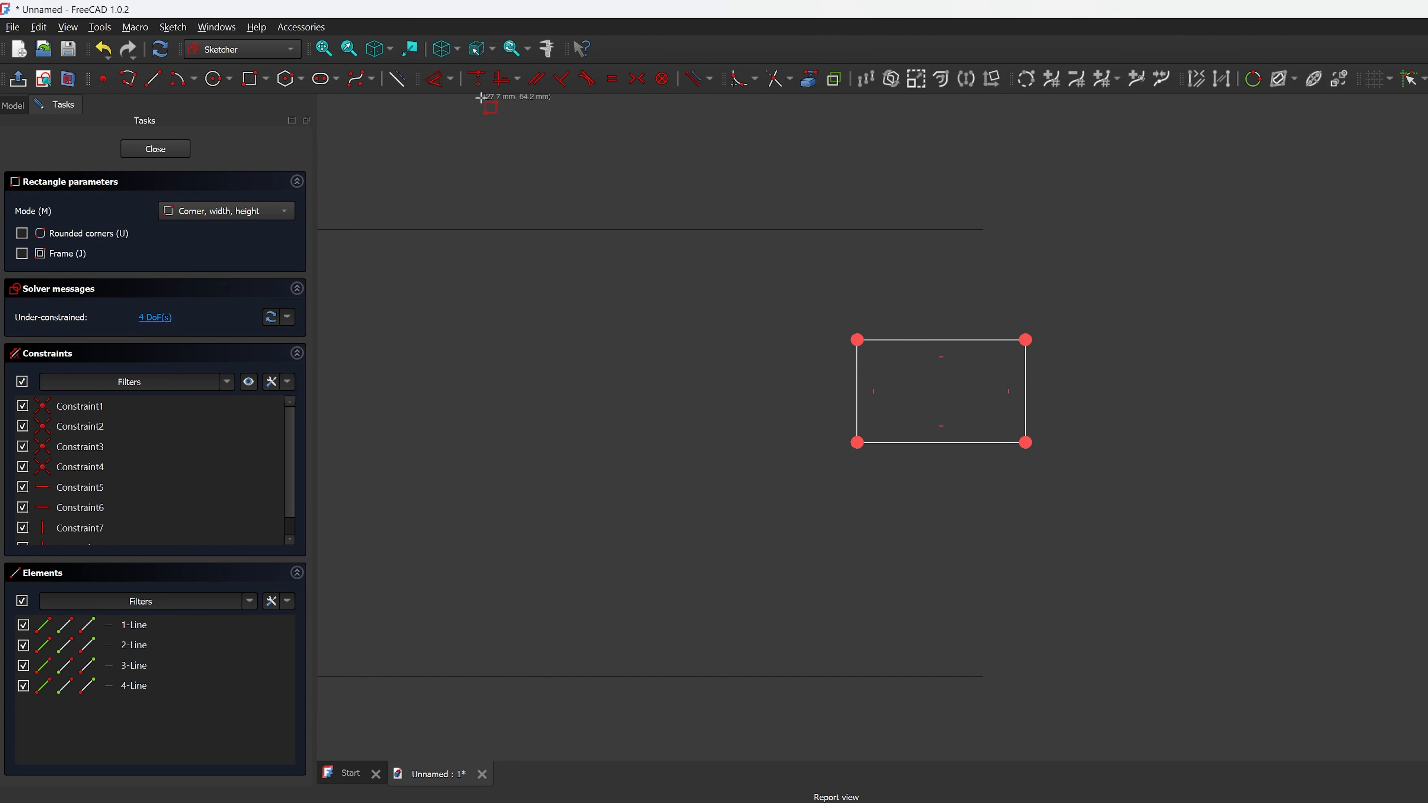
pyautogui.click(436, 78)
pyautogui.click(946, 339)
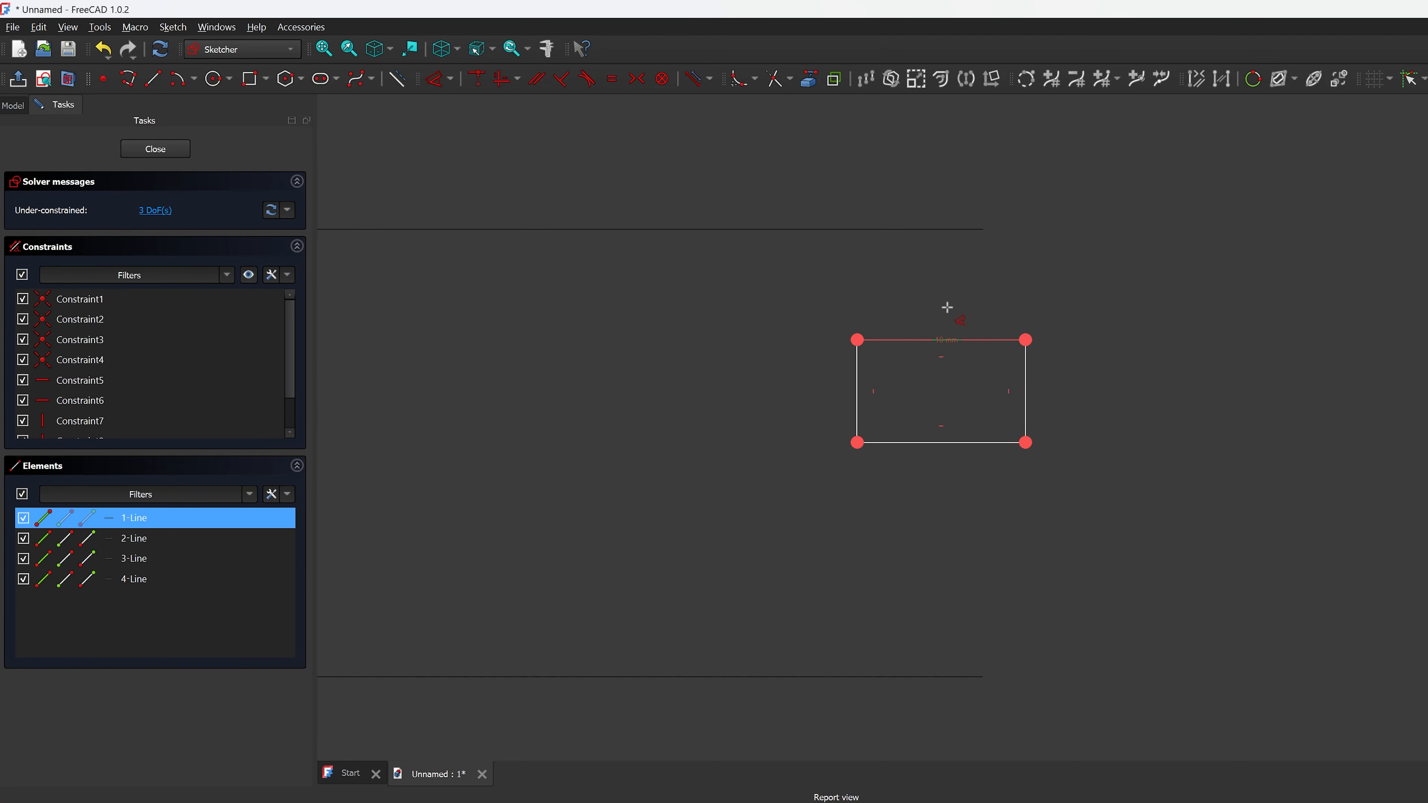
pyautogui.click(950, 303)
pyautogui.write('5')
pyautogui.press('Return')
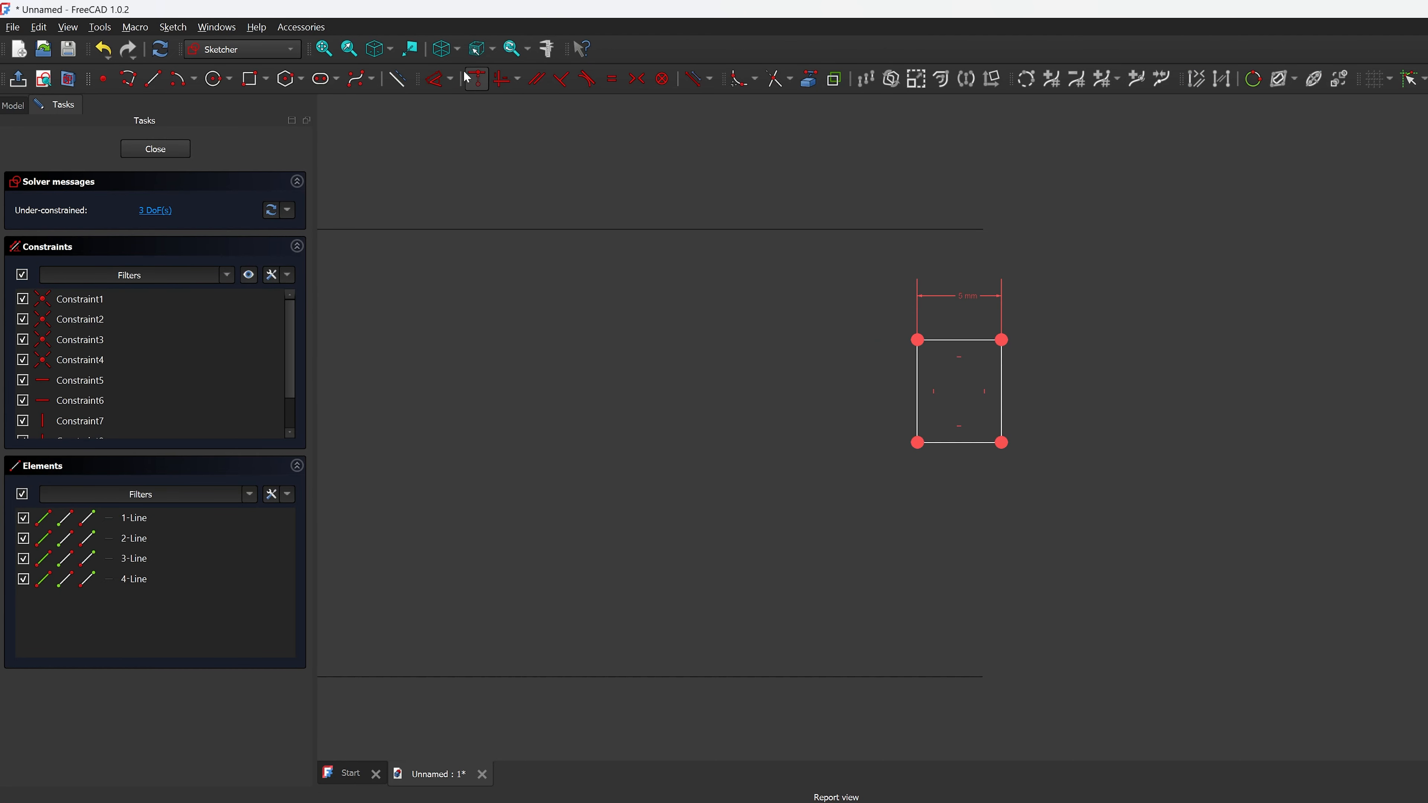
# Step: Constrain the horizontal distance between the origin and the rectangle's upper inner corner to 50 mm
pyautogui.click(451, 79)
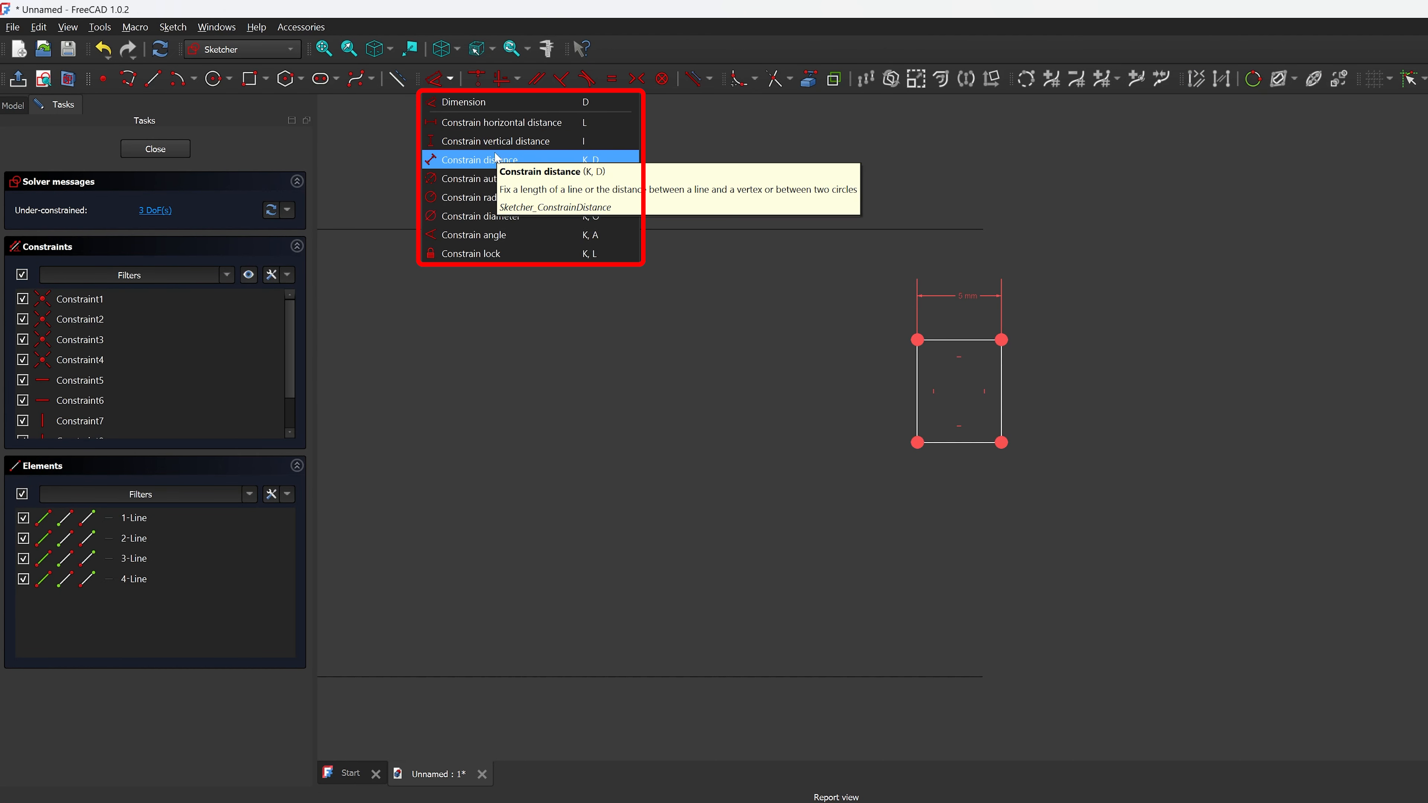
pyautogui.click(492, 123)
pyautogui.moveTo(907, 342); pyautogui.dragTo(950, 354, button='middle')
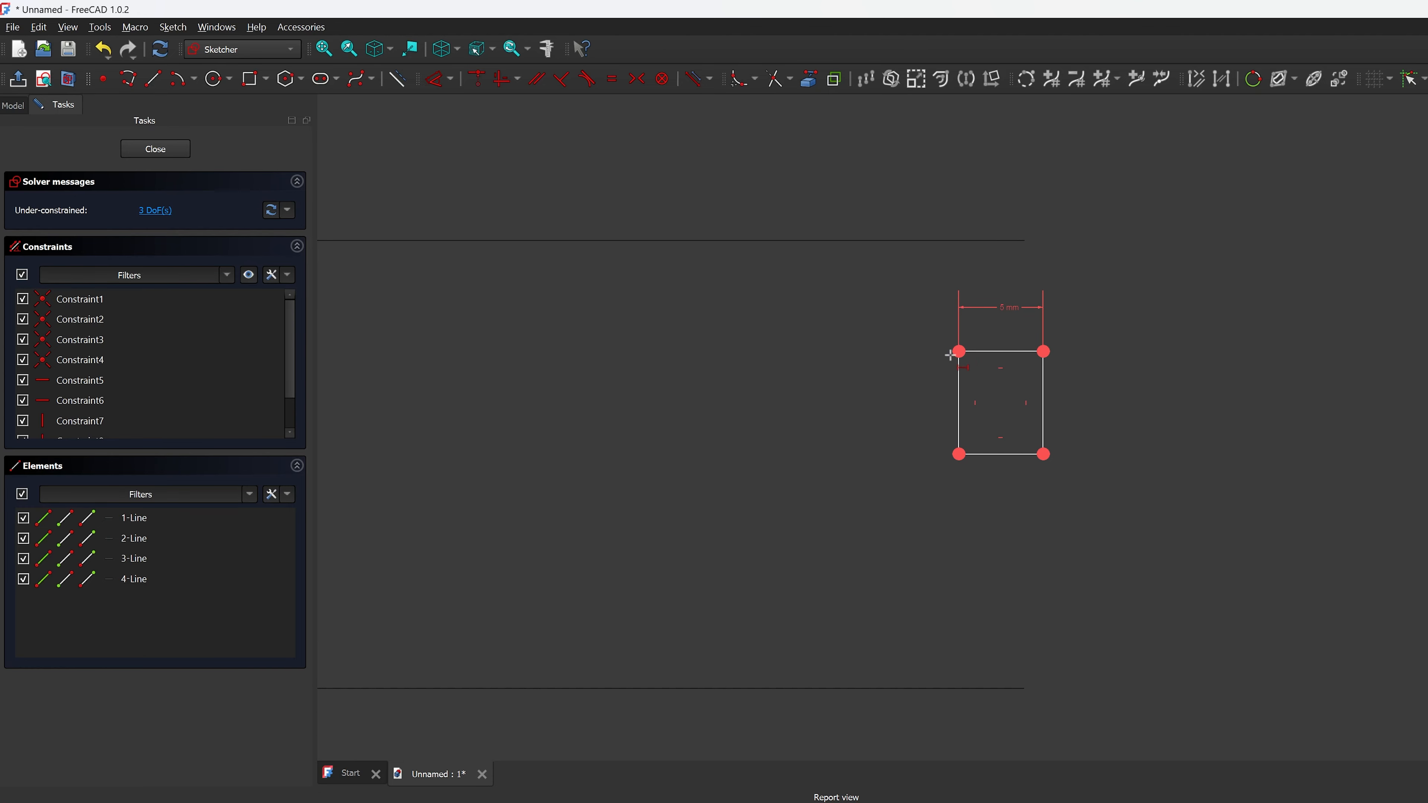
pyautogui.click(959, 353)
pyautogui.scroll(-2, 1242, 385)
pyautogui.press('Escape')
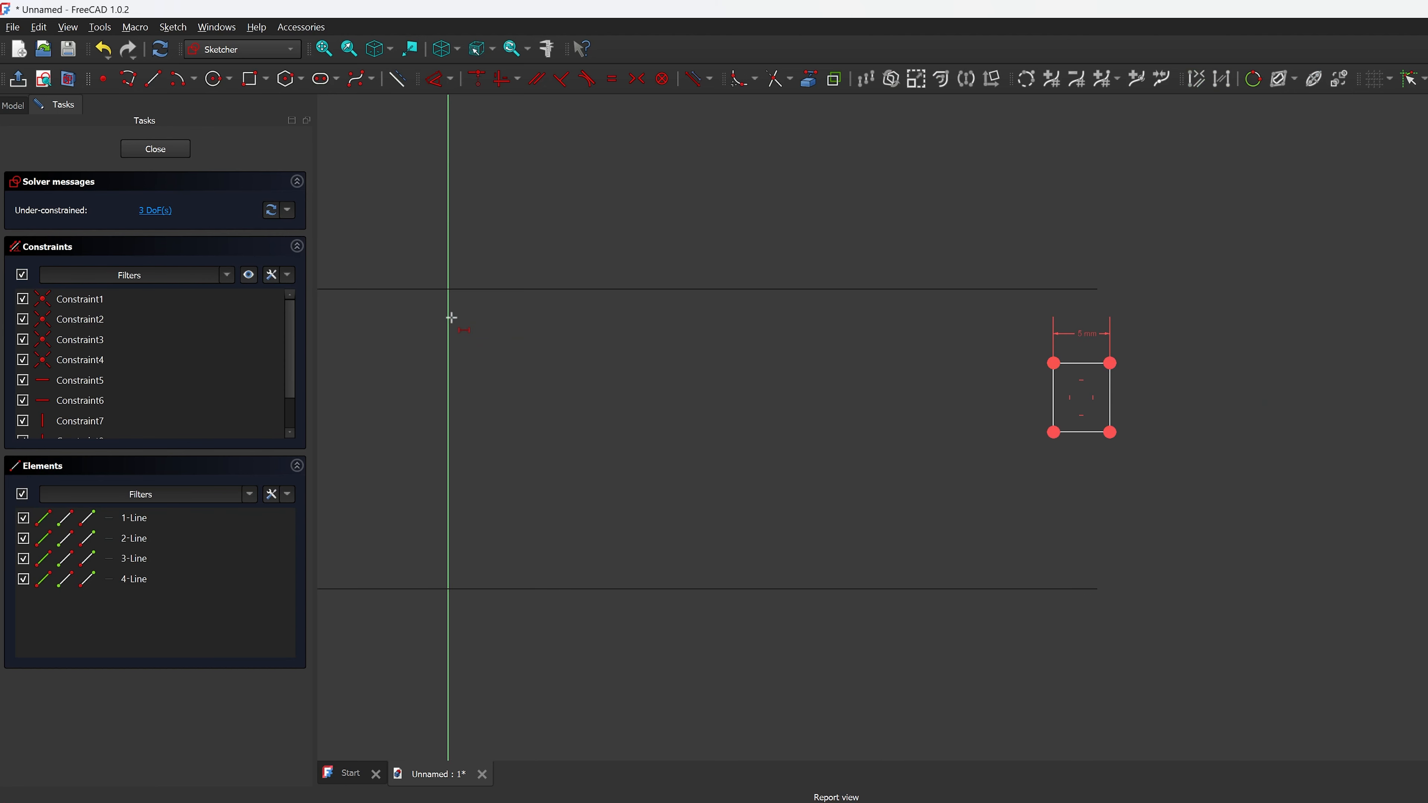
pyautogui.scroll(-3, 648, 482)
pyautogui.click(837, 343)
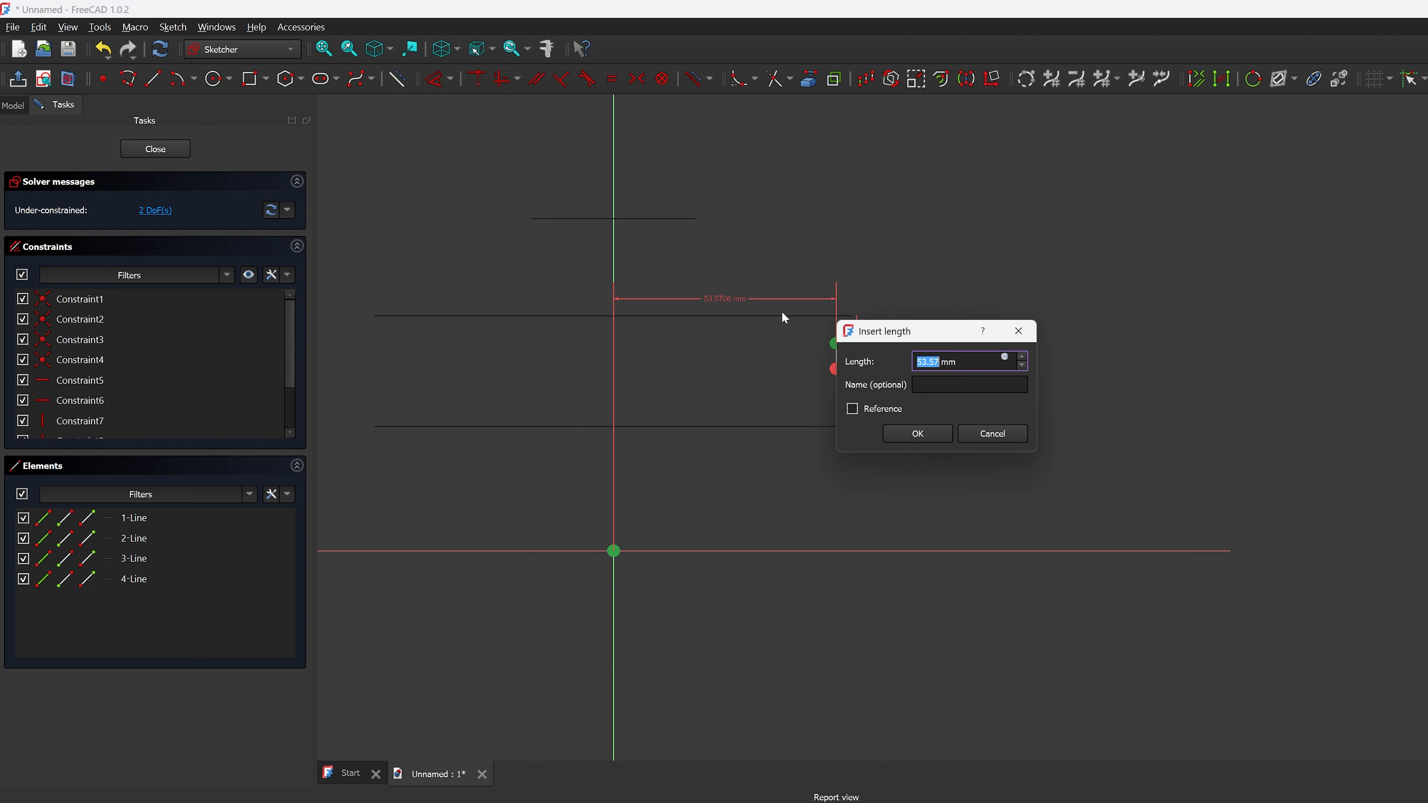
pyautogui.write('50')
pyautogui.press('Return')
pyautogui.scroll(3, 788, 321)
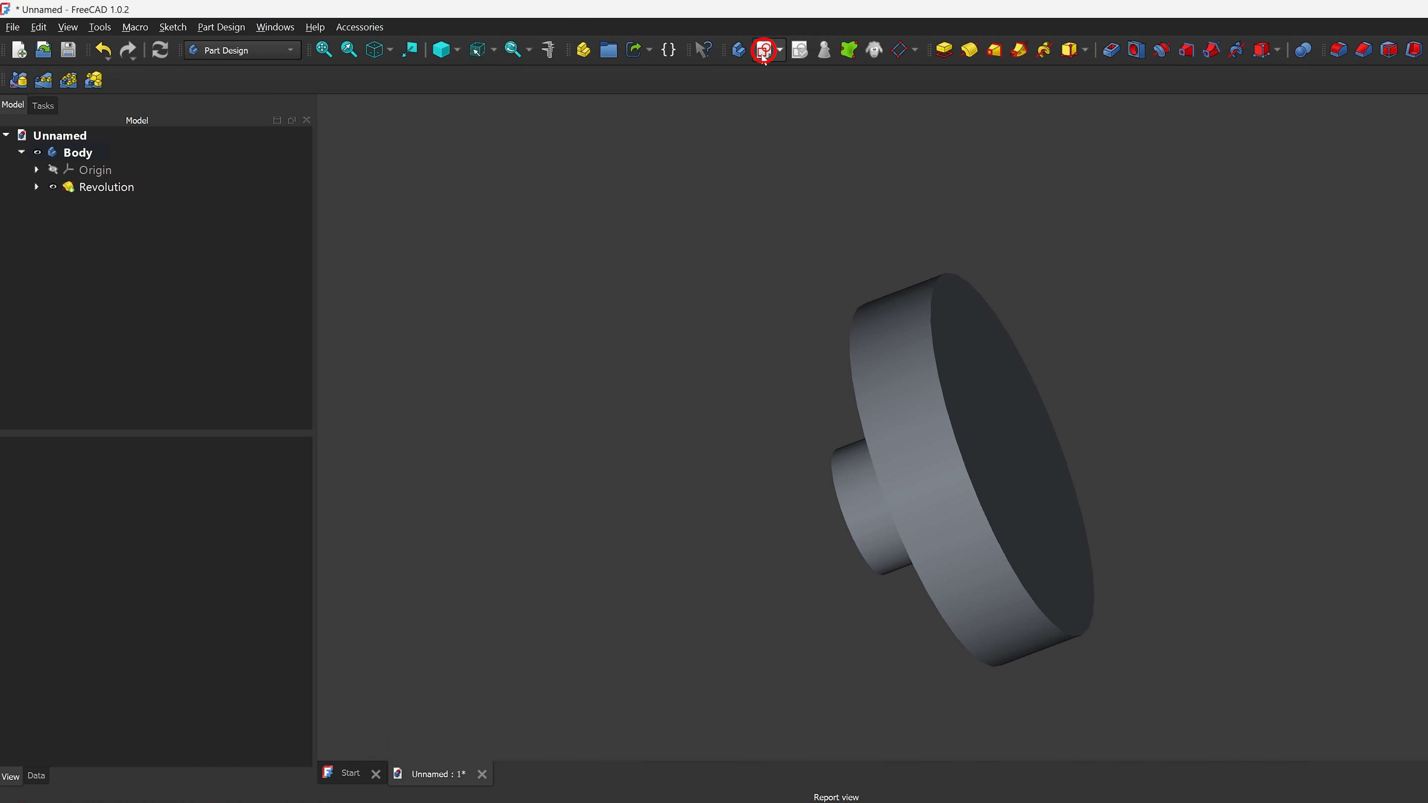
pyautogui.click(764, 52)
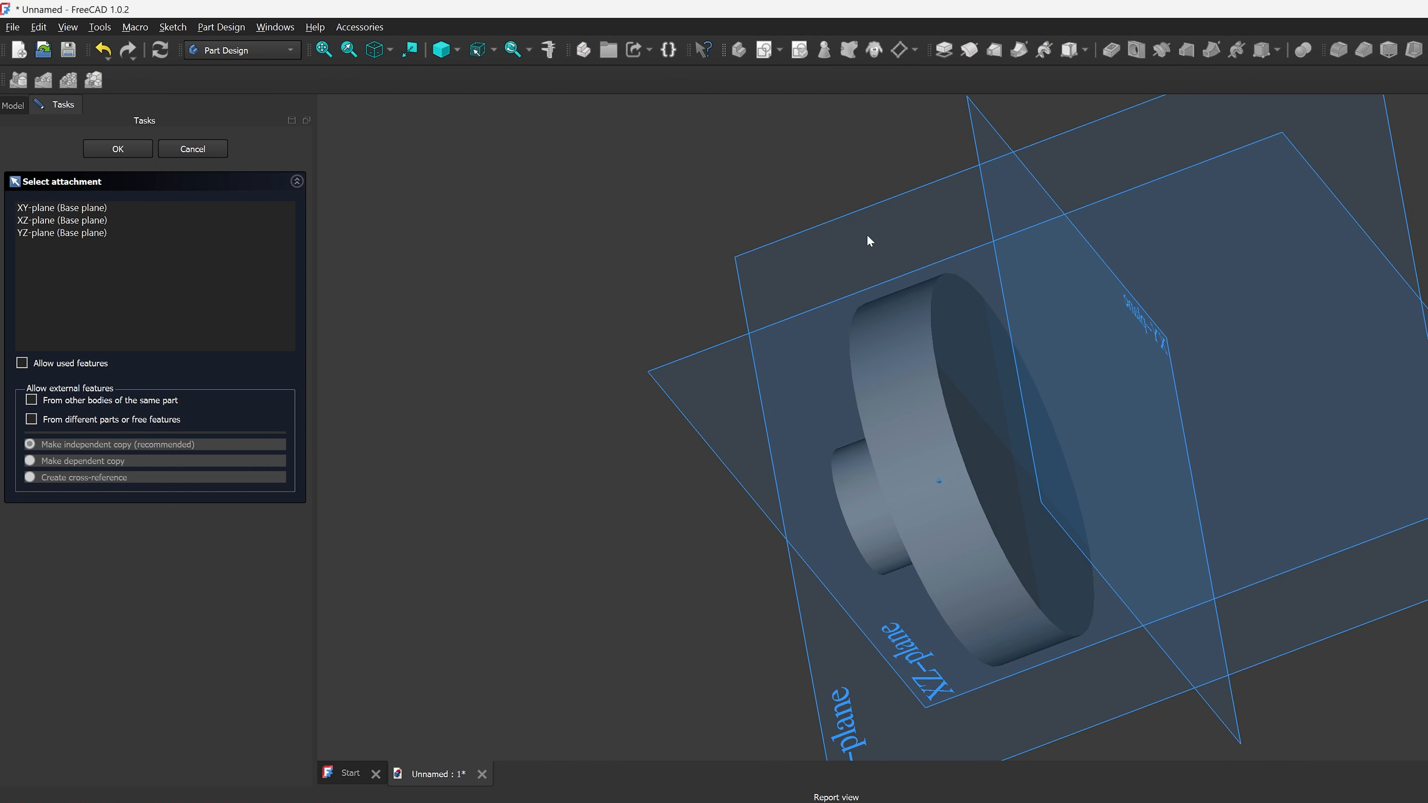
pyautogui.moveTo(867, 235); pyautogui.dragTo(916, 162, button='middle')
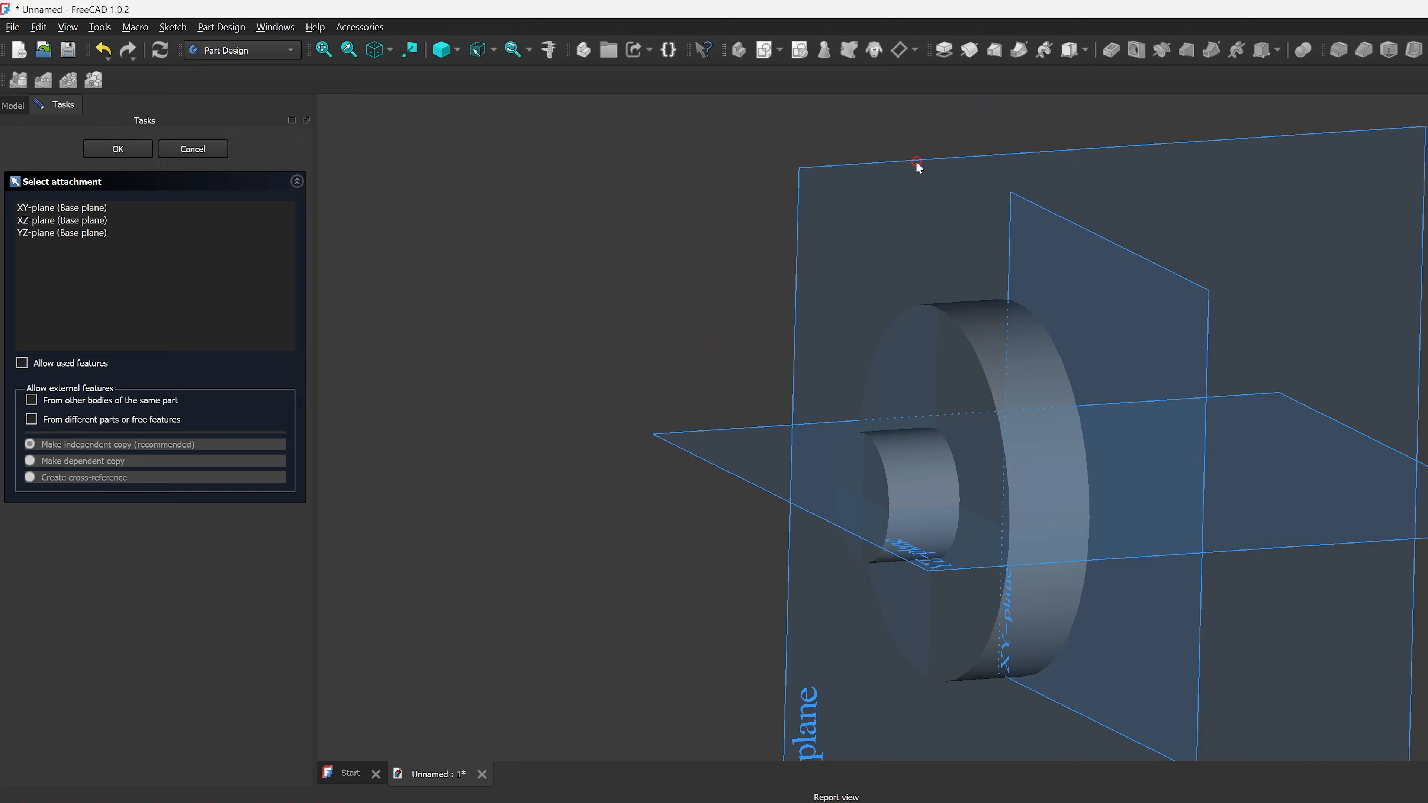
pyautogui.click(916, 163)
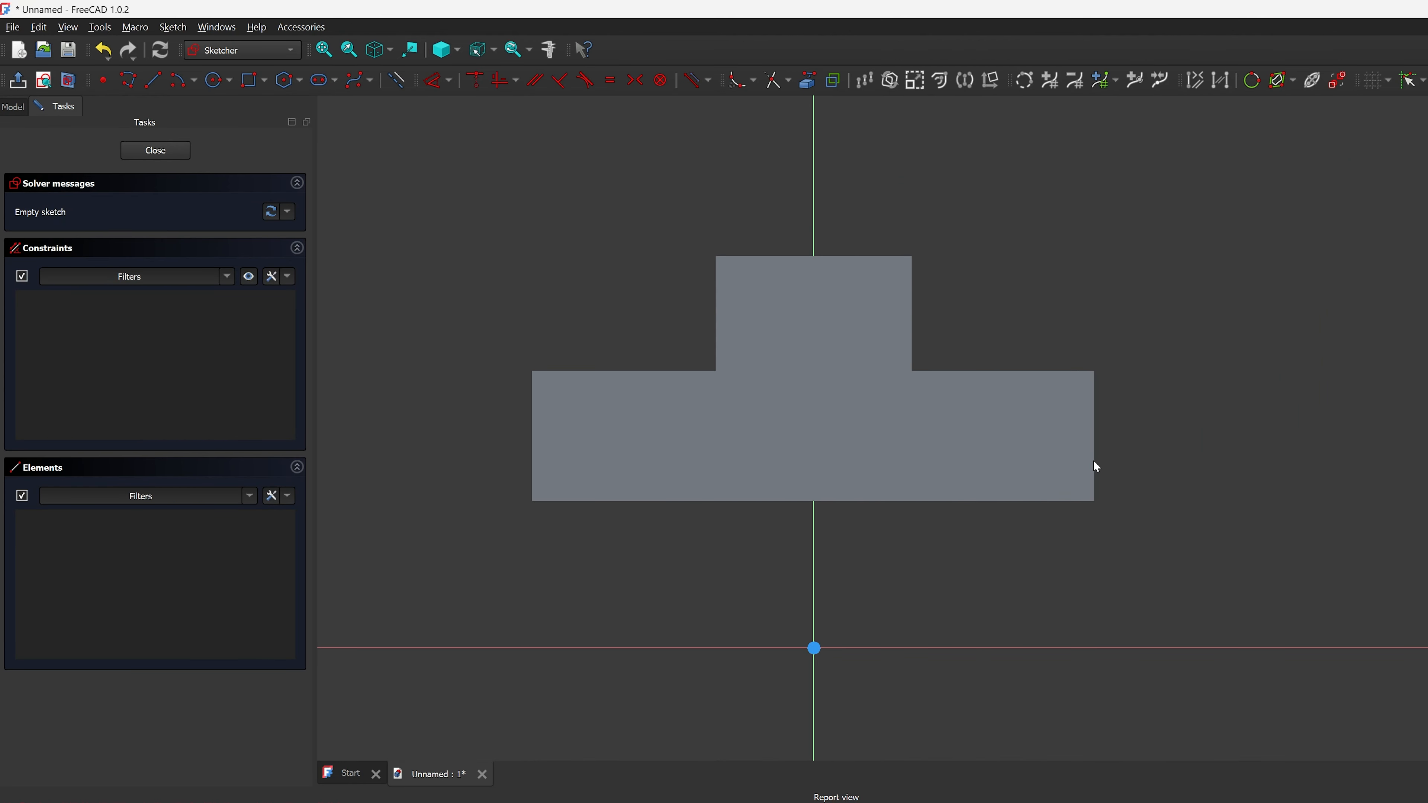
pyautogui.click(152, 80)
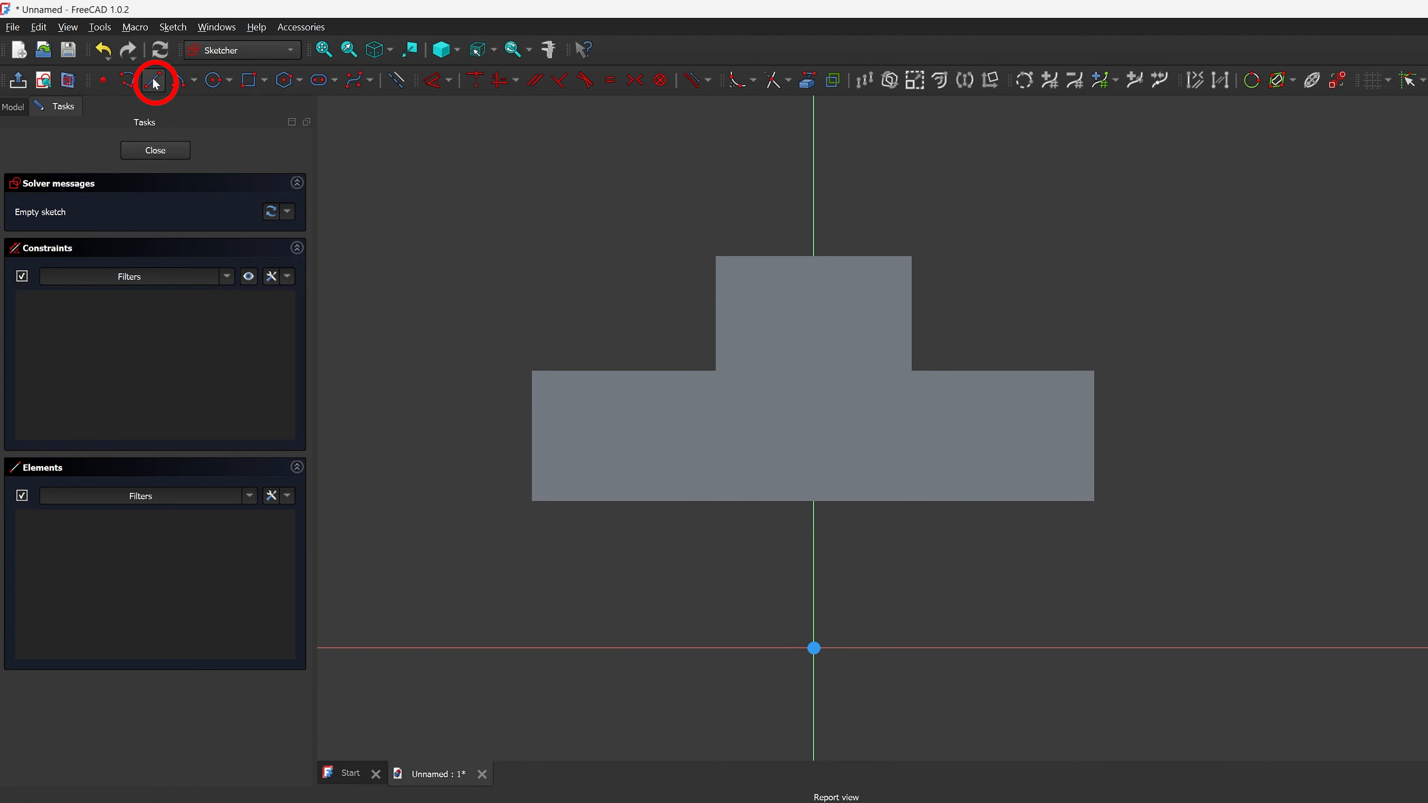
pyautogui.click(1108, 416)
pyautogui.click(1062, 428)
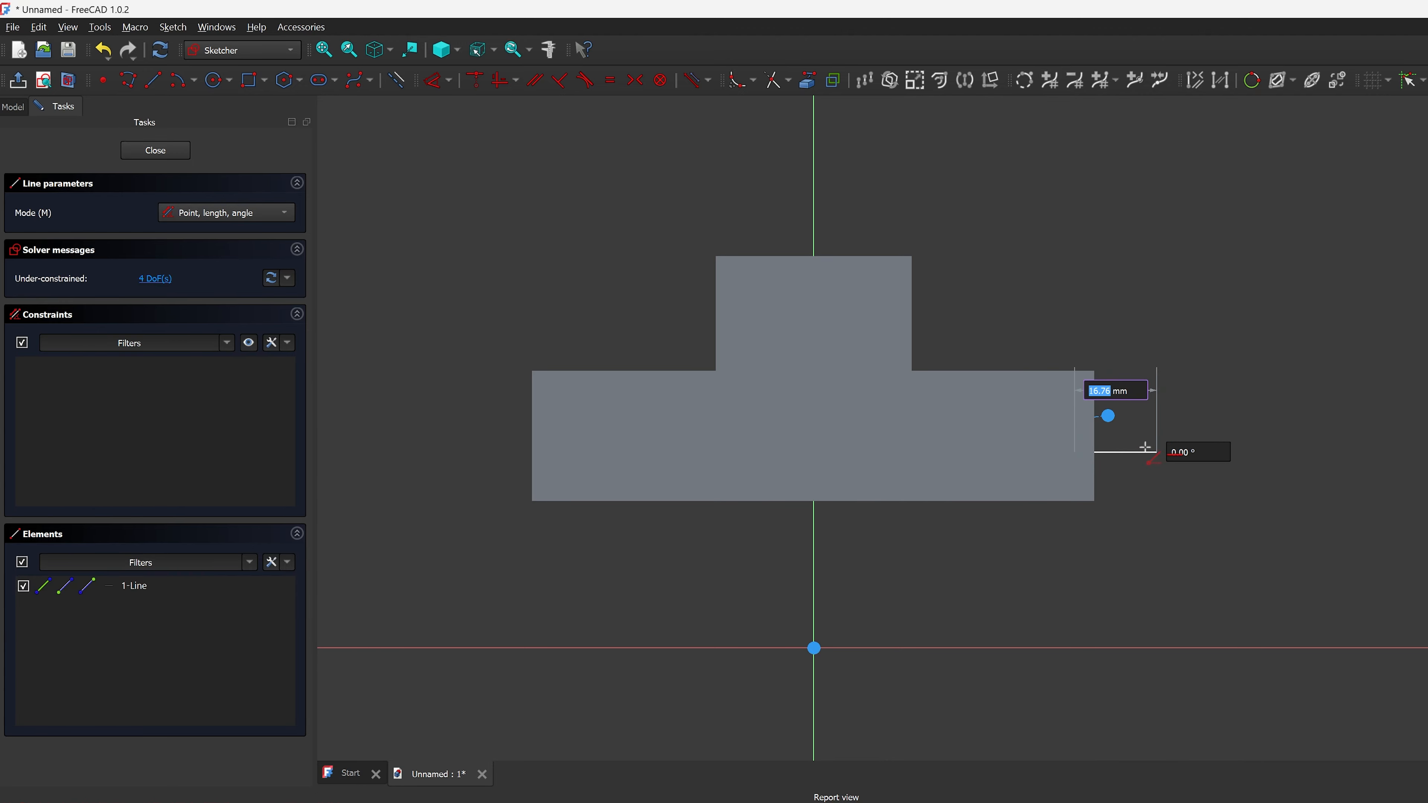
pyautogui.hotkey('ctrl', 'z')
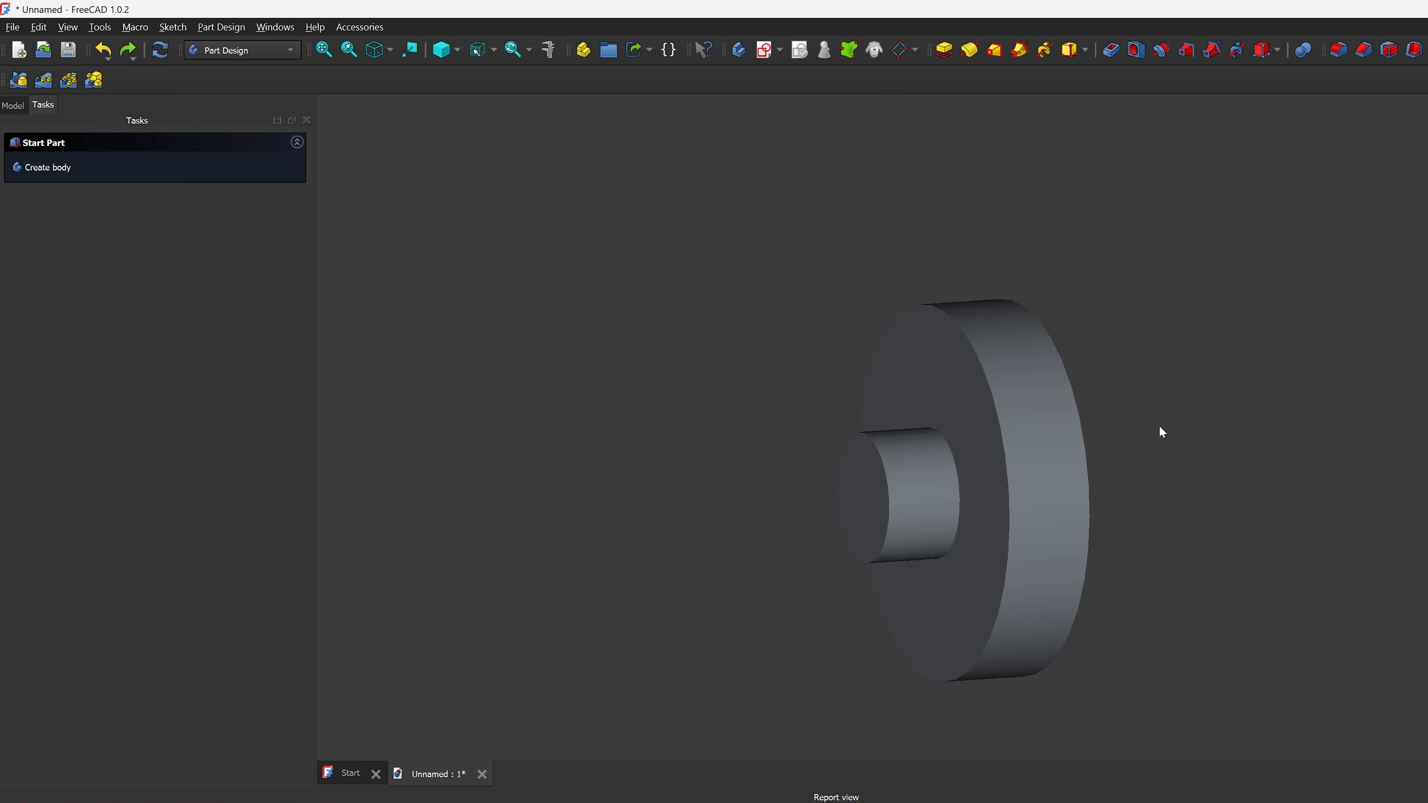
# Step: Create a new sketch on the YZ-plane, facing the side profile of the revolved part
pyautogui.click(13, 105)
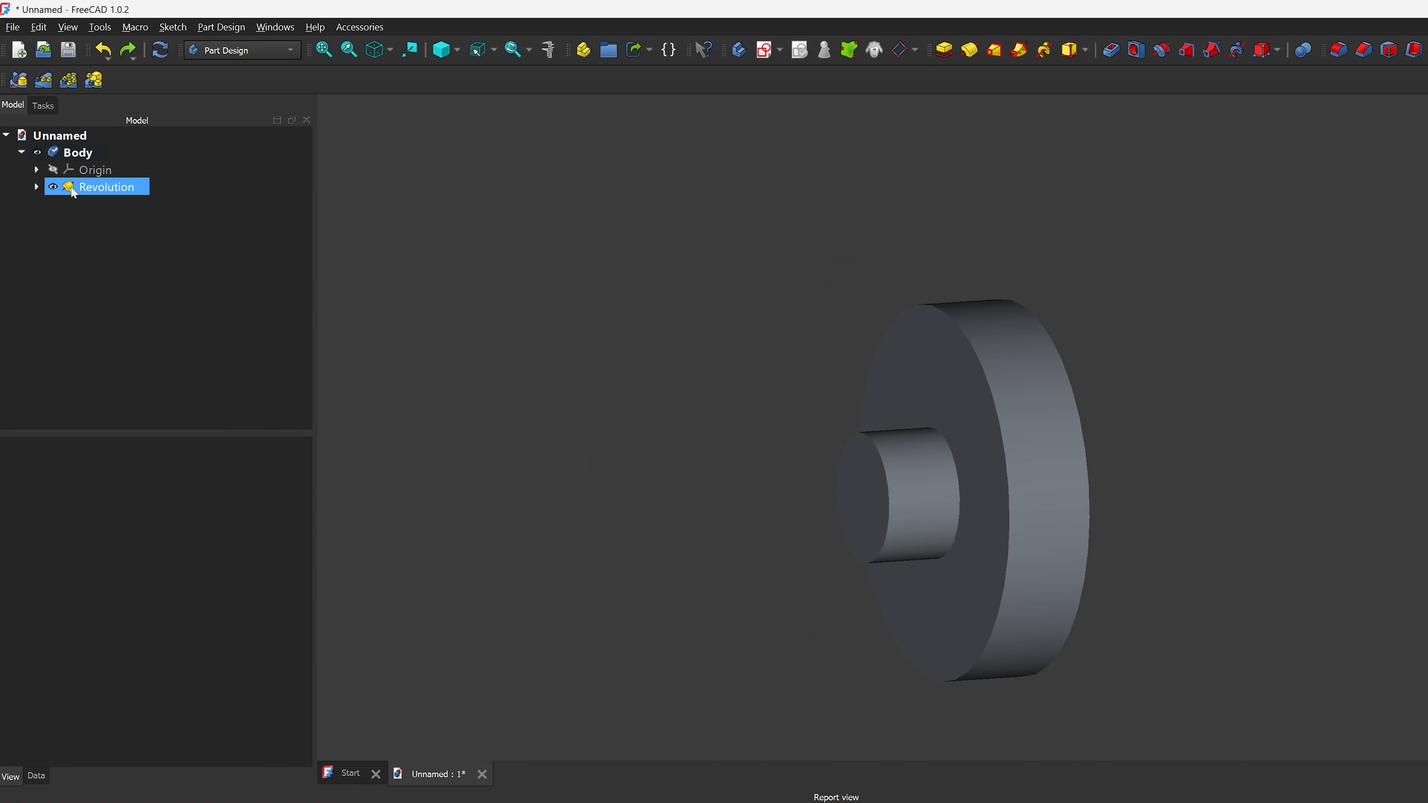
pyautogui.click(765, 49)
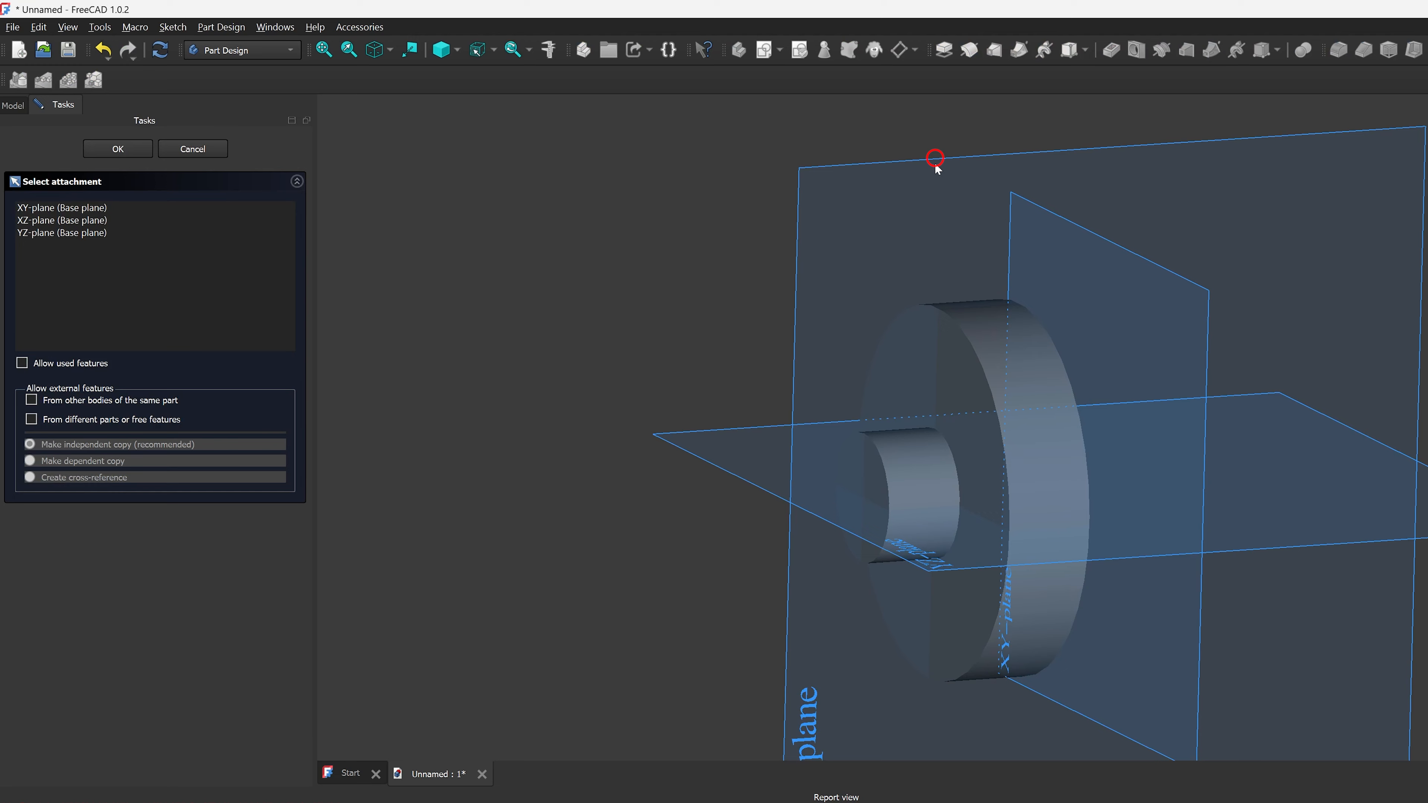
pyautogui.click(935, 159)
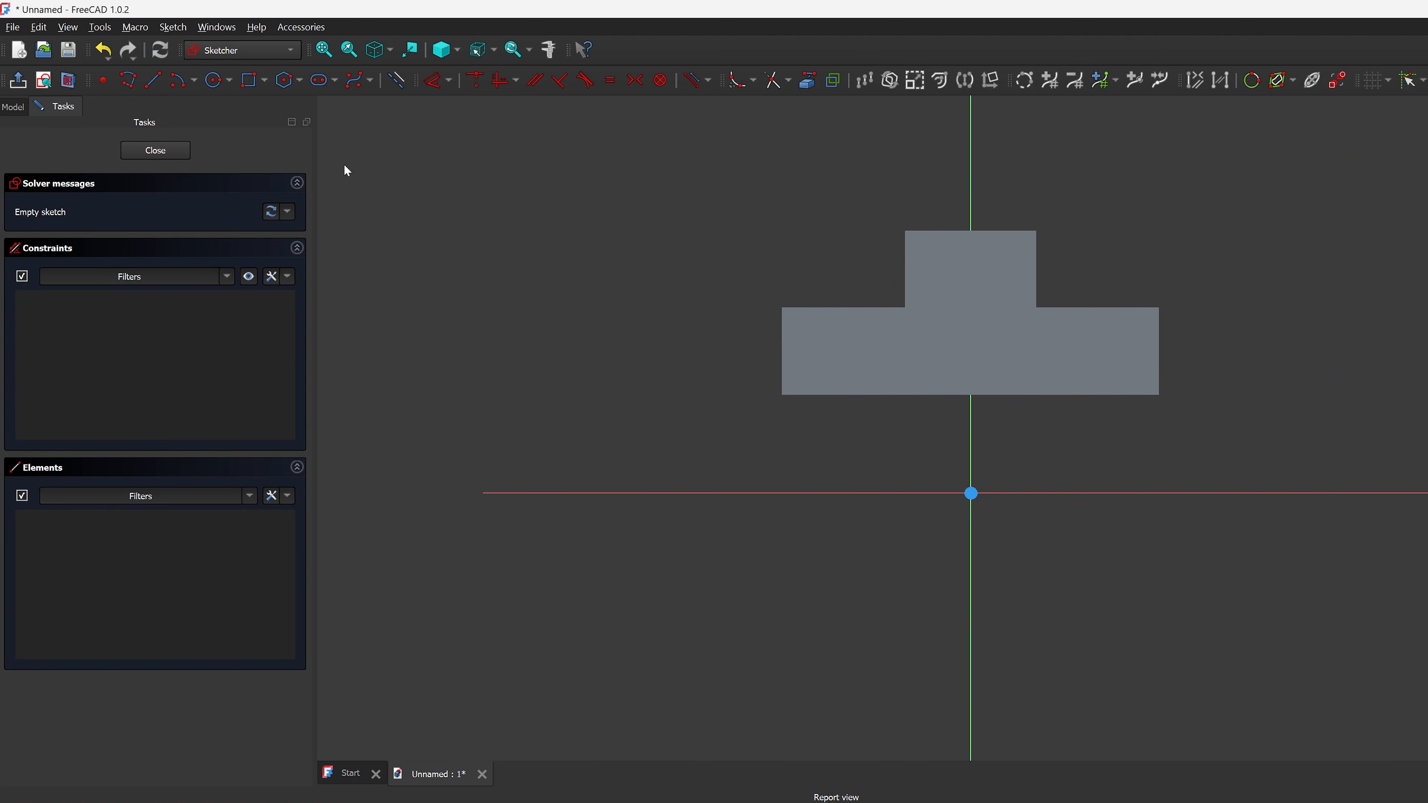
pyautogui.scroll(2, 1088, 323)
pyautogui.moveTo(1088, 323); pyautogui.dragTo(930, 452, button='middle')
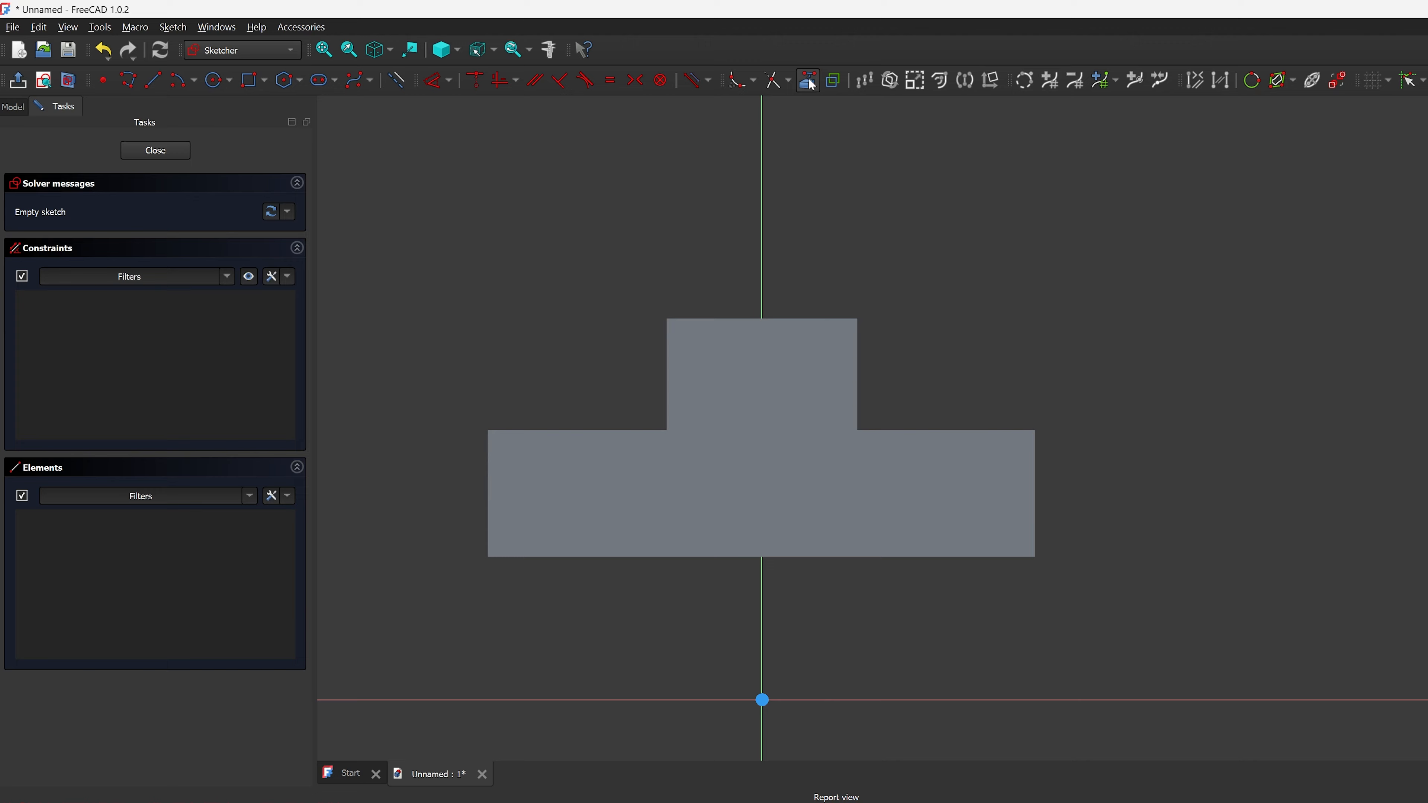
# Step: Show the model in wireframe and project the disc's two long horizontal edges into the sketch as external geometry
pyautogui.click(833, 84)
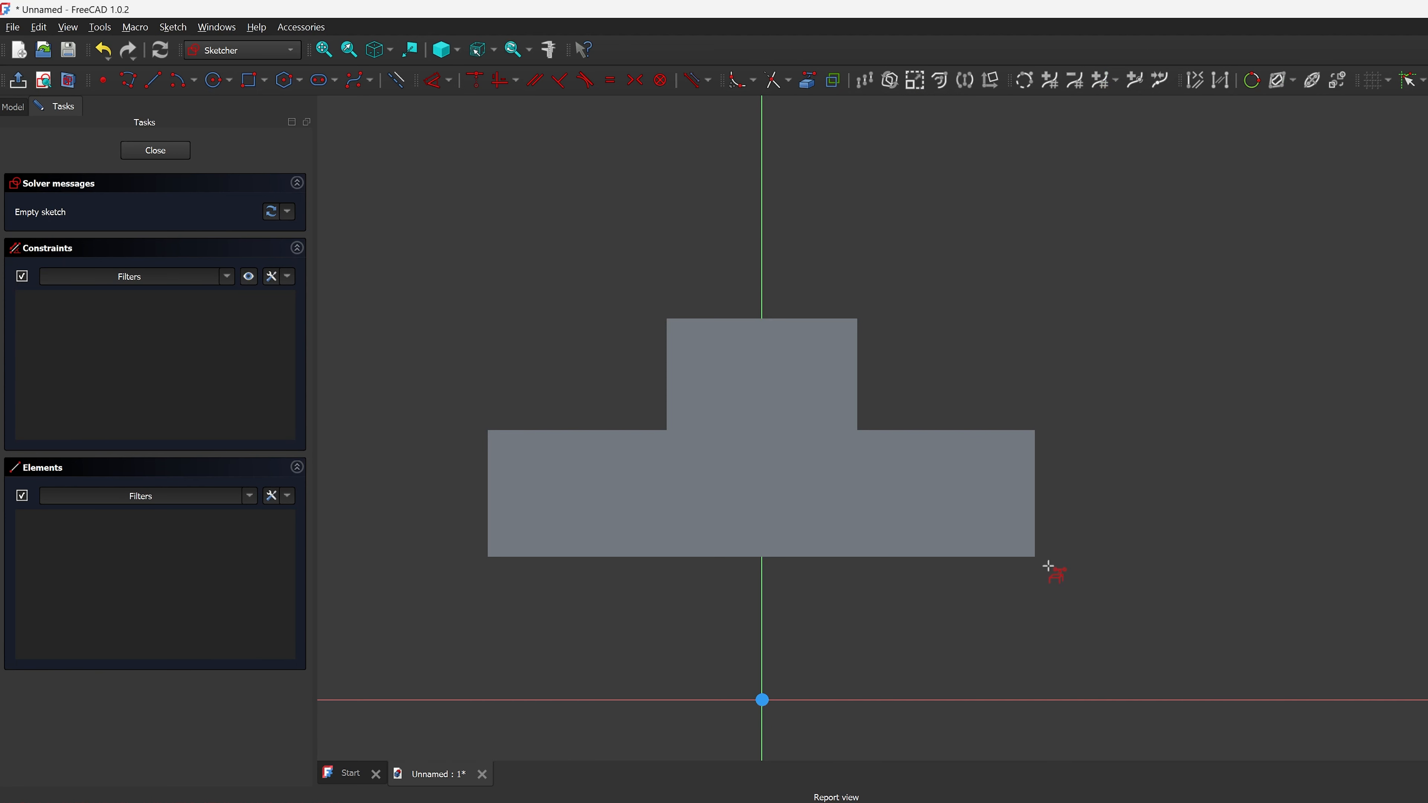
pyautogui.click(493, 50)
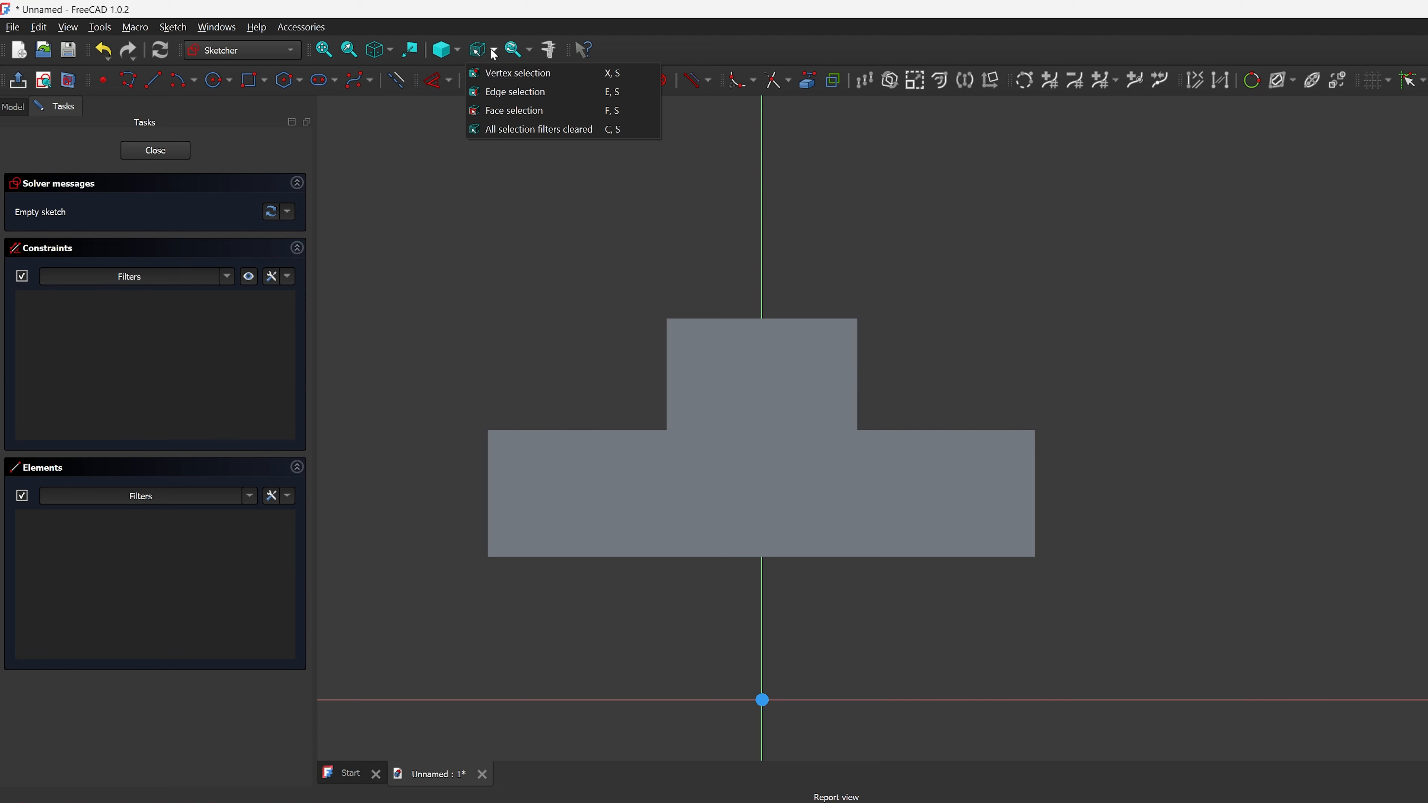
pyautogui.click(458, 50)
pyautogui.click(477, 109)
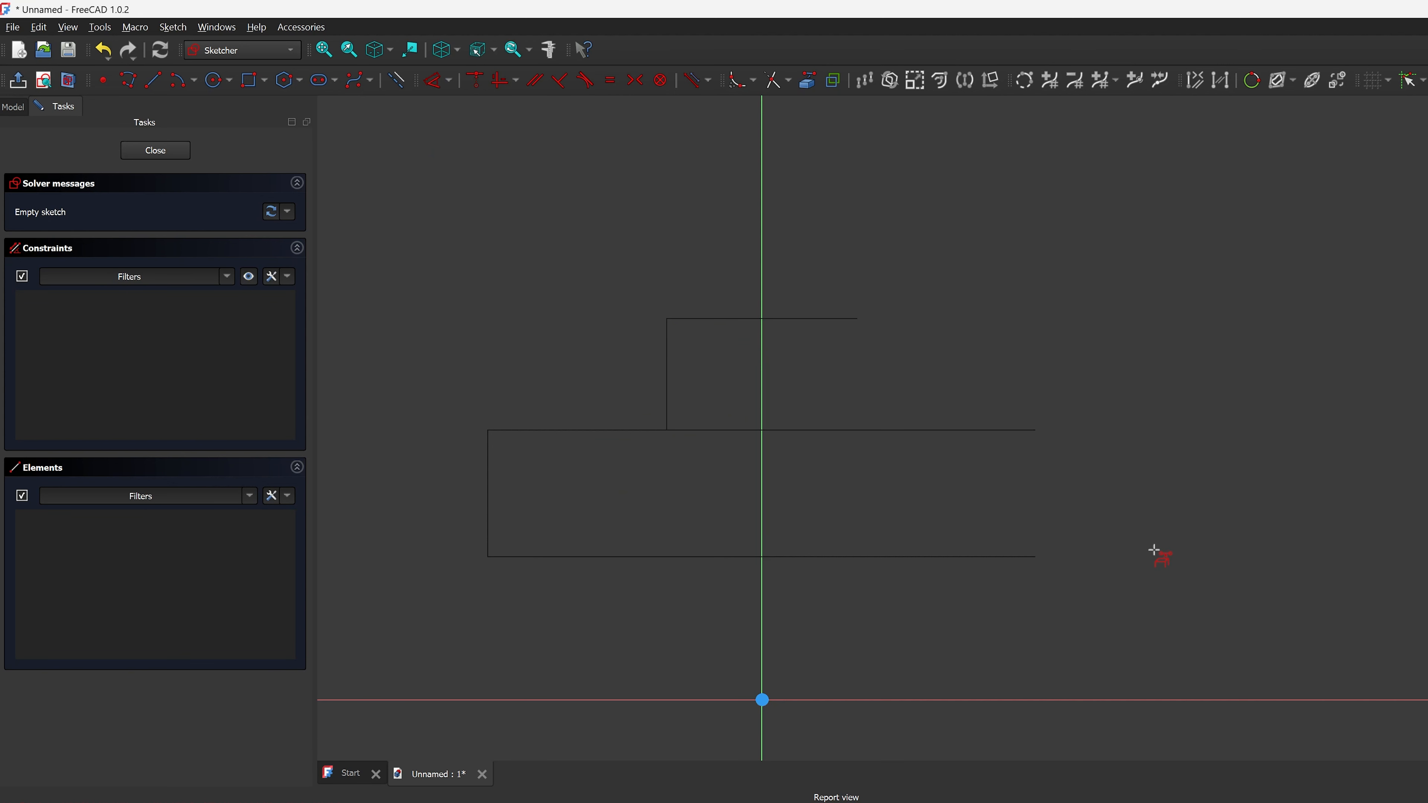
pyautogui.click(1035, 557)
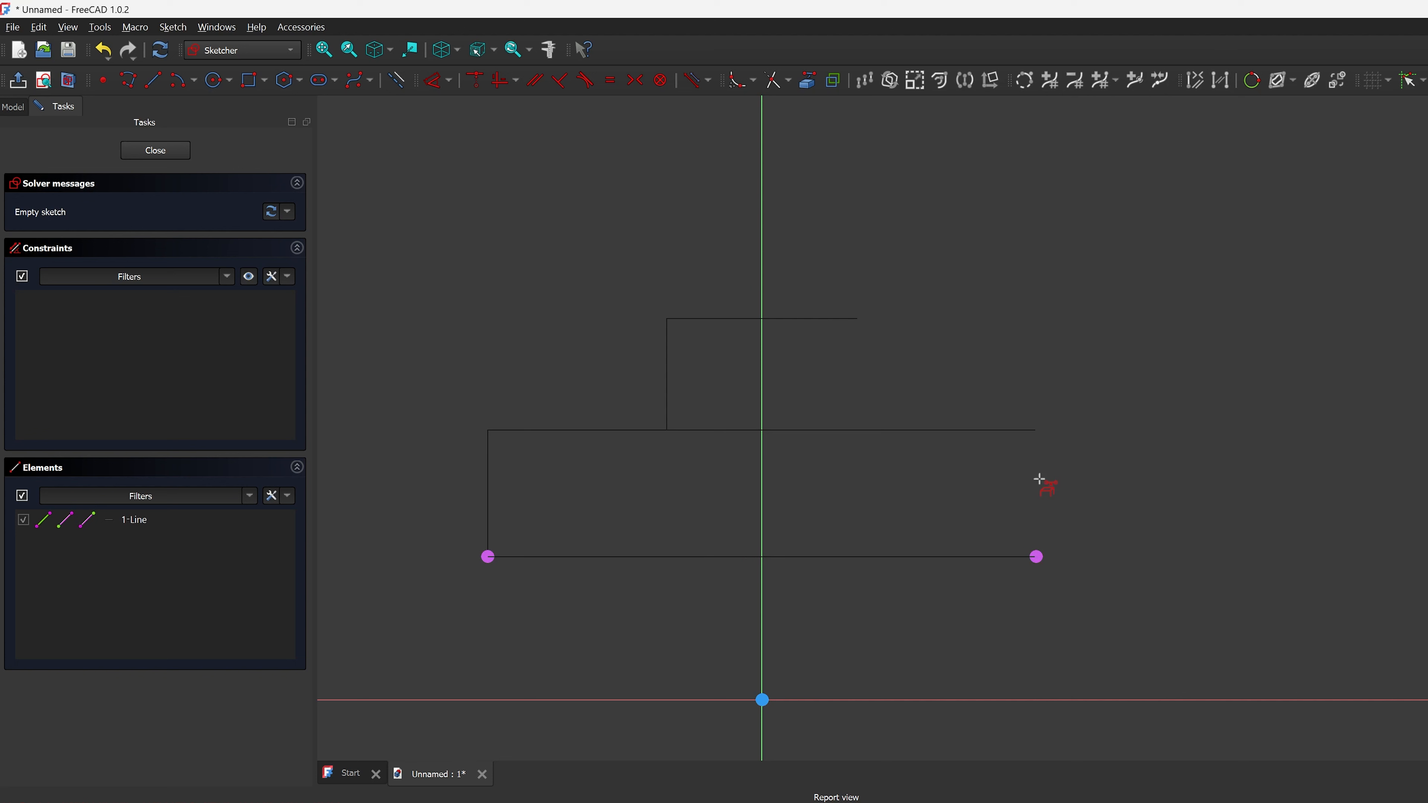
pyautogui.click(1030, 431)
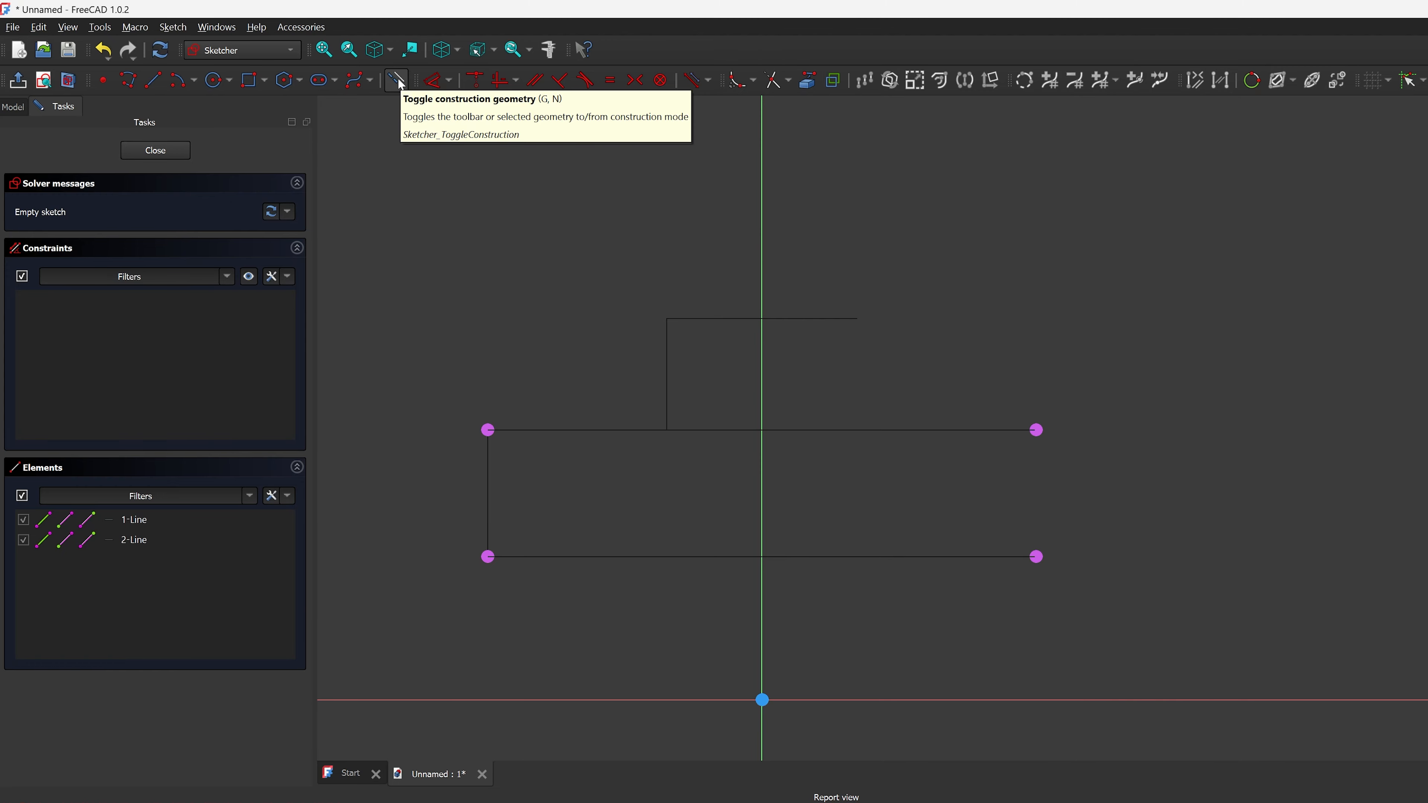
# Step: Draw a vertical construction line joining the right endpoints of the two projected disc edges
pyautogui.click(154, 87)
pyautogui.press('Escape')
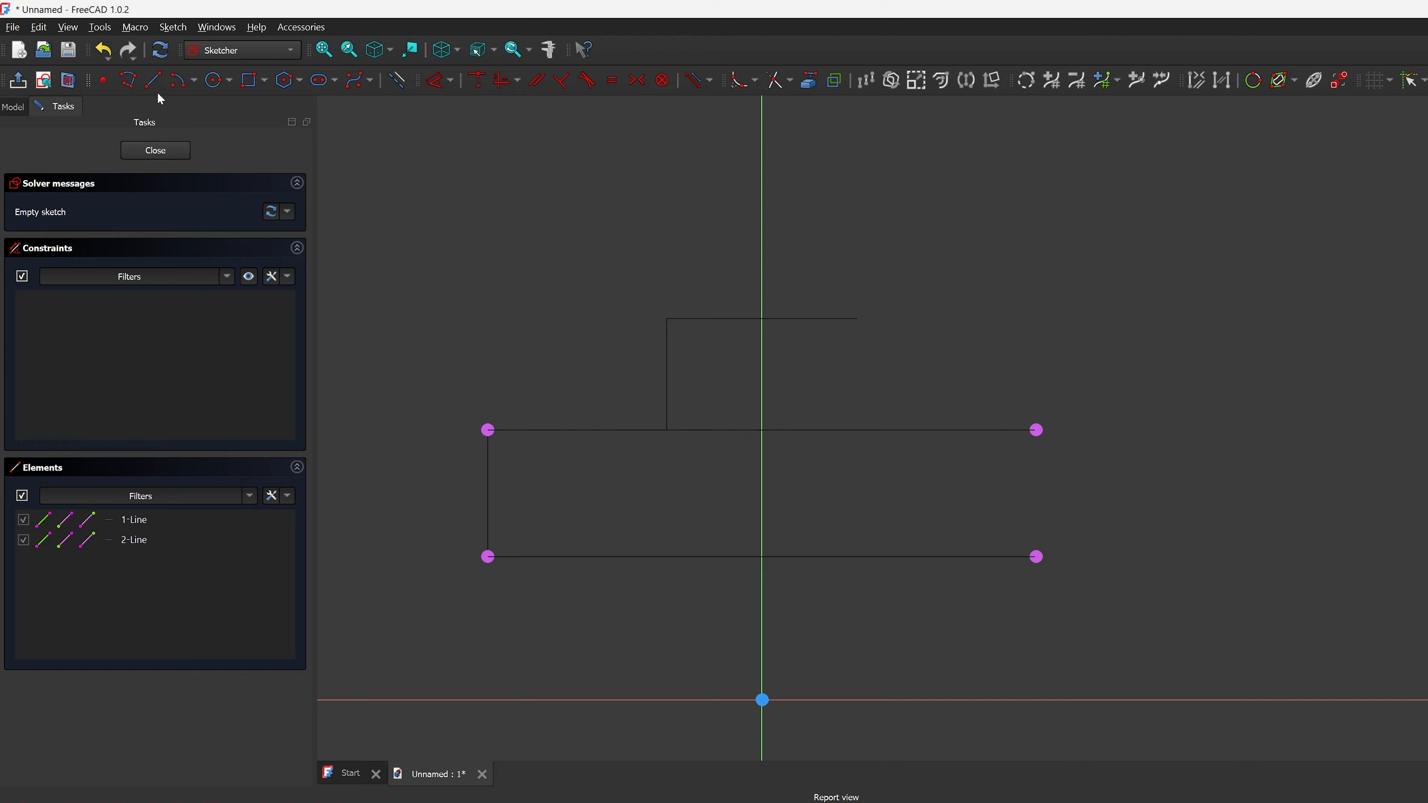
pyautogui.click(152, 82)
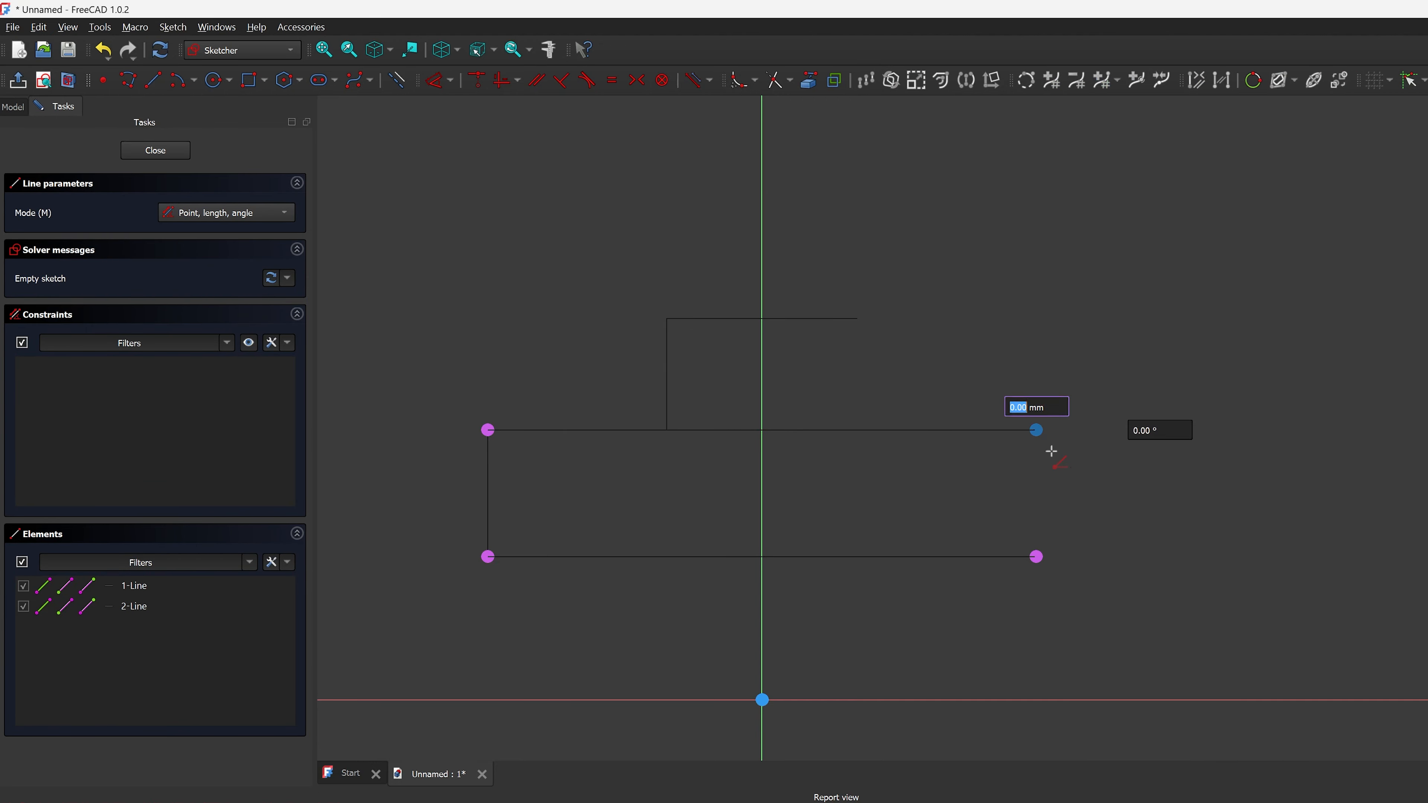
pyautogui.click(1038, 431)
pyautogui.click(1036, 556)
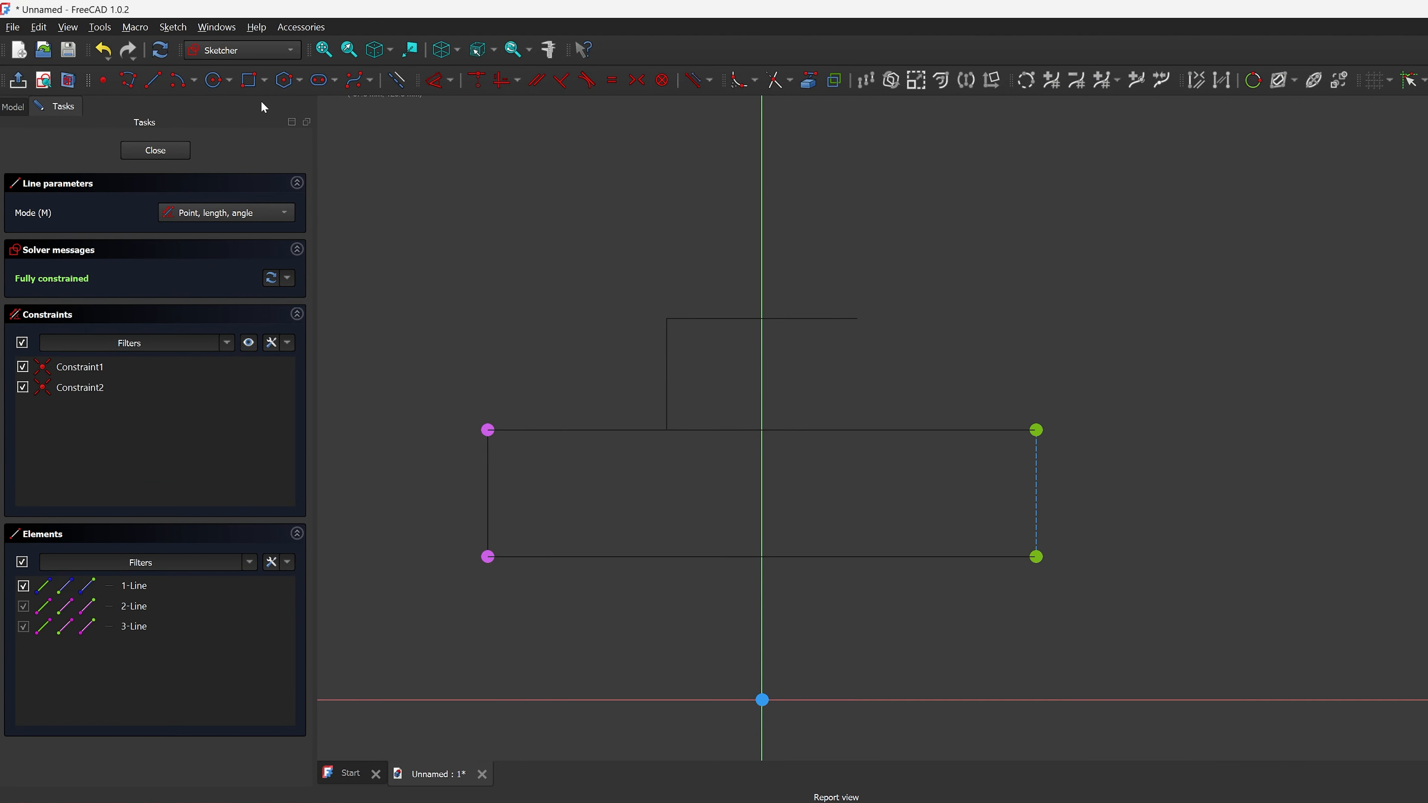
# Step: Turn off construction mode and draw a rectangle about 11 by 7 mm extending inward from the construction line
pyautogui.click(402, 82)
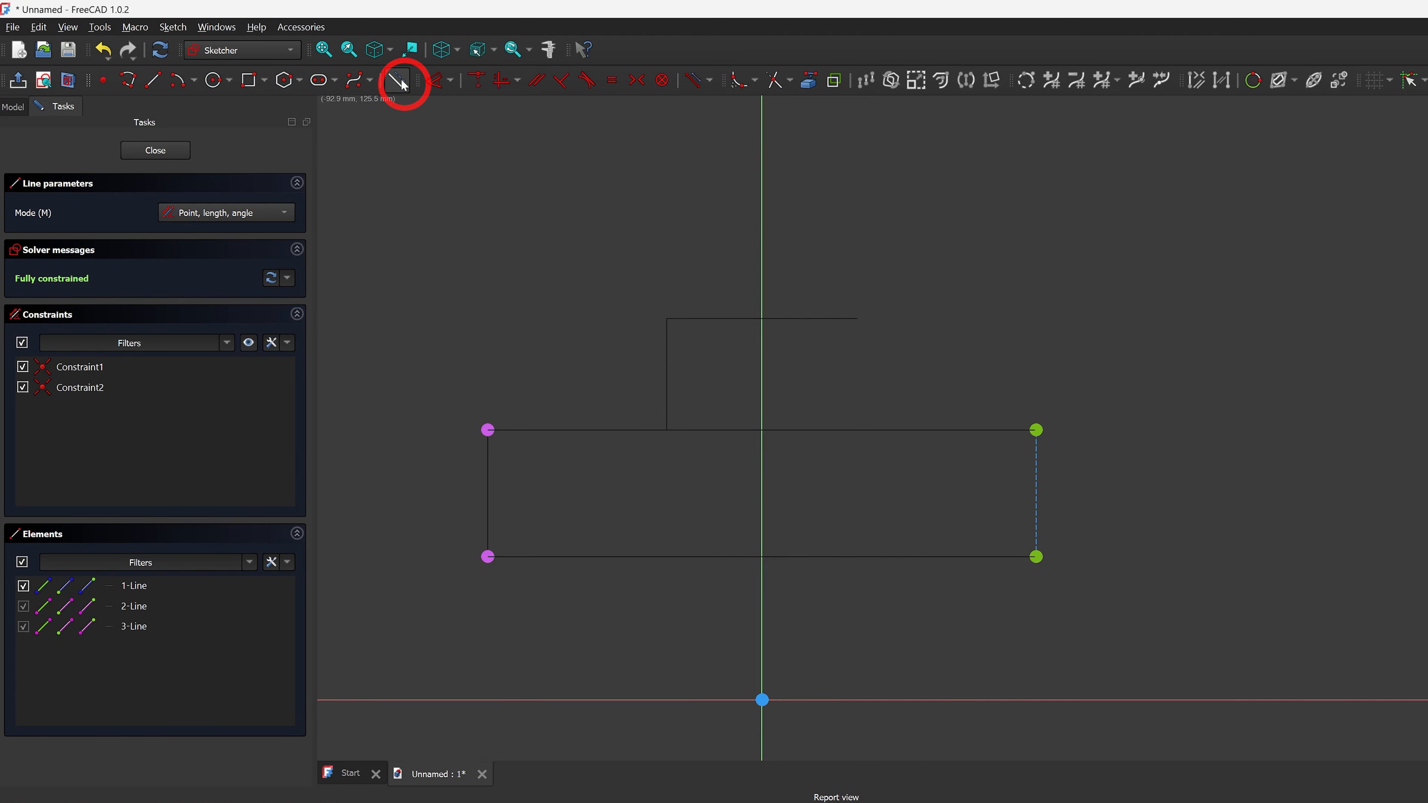
pyautogui.click(252, 83)
pyautogui.click(1036, 476)
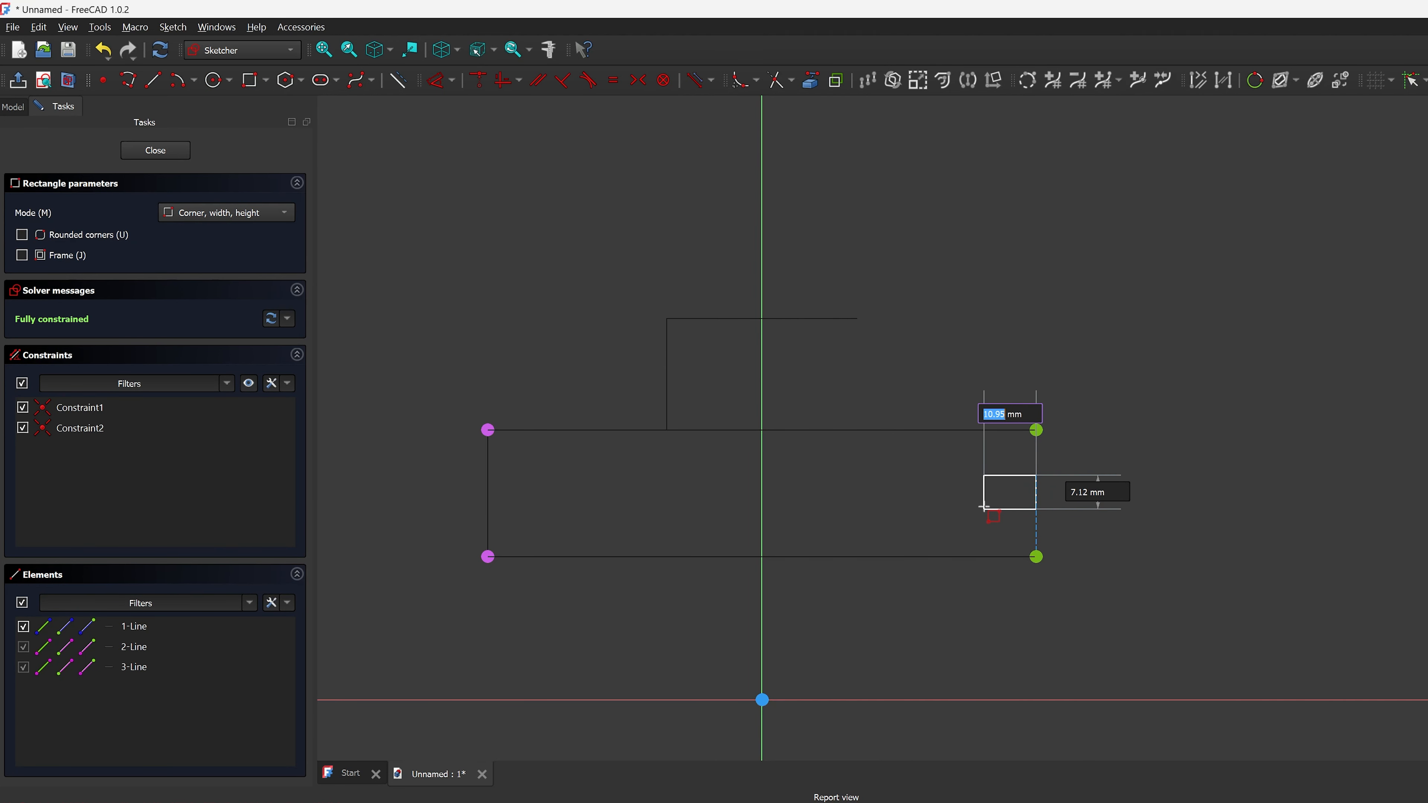
pyautogui.click(984, 509)
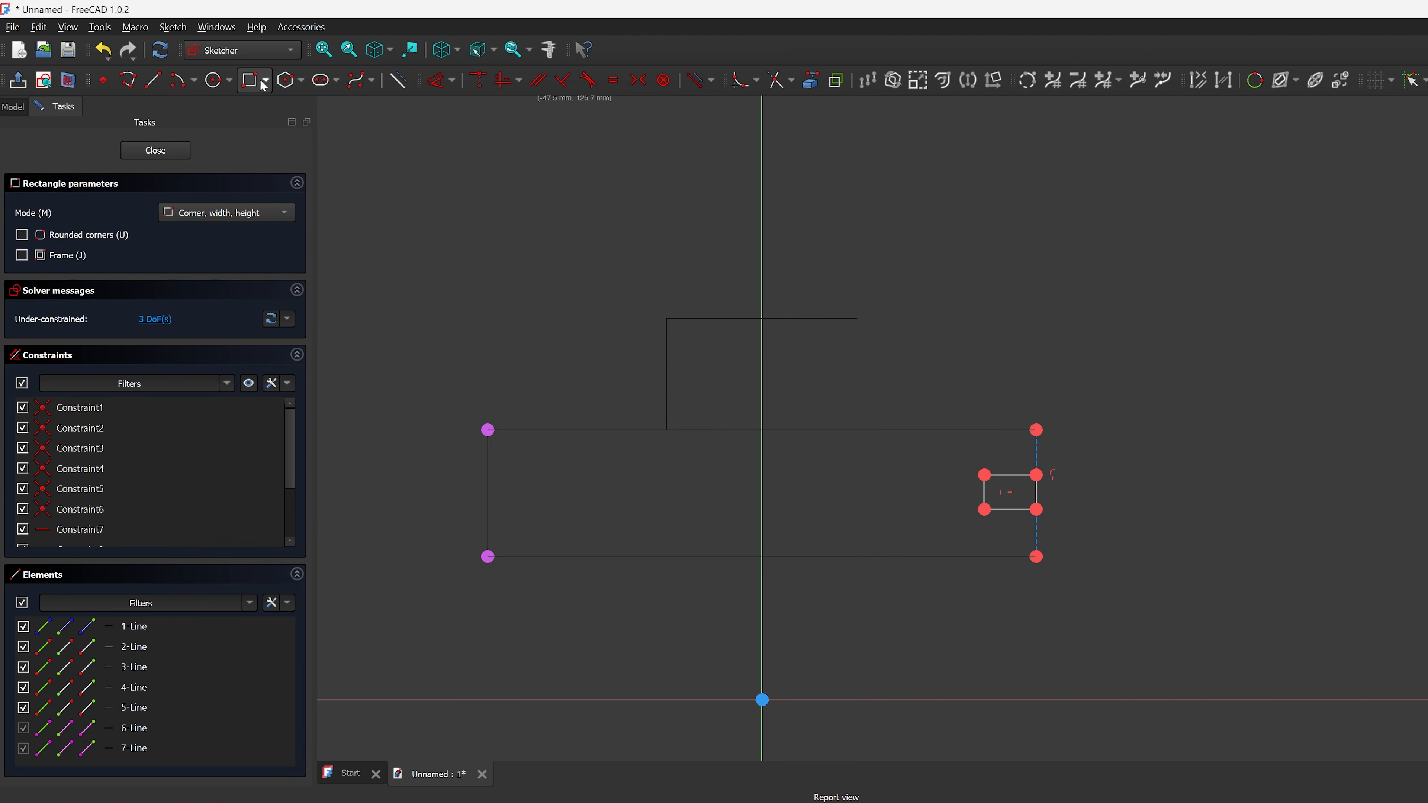
# Step: Draw a circle centred on the midpoint of the rectangle's inner vertical edge, passing through that edge's corners
pyautogui.click(217, 80)
pyautogui.scroll(2, 989, 492)
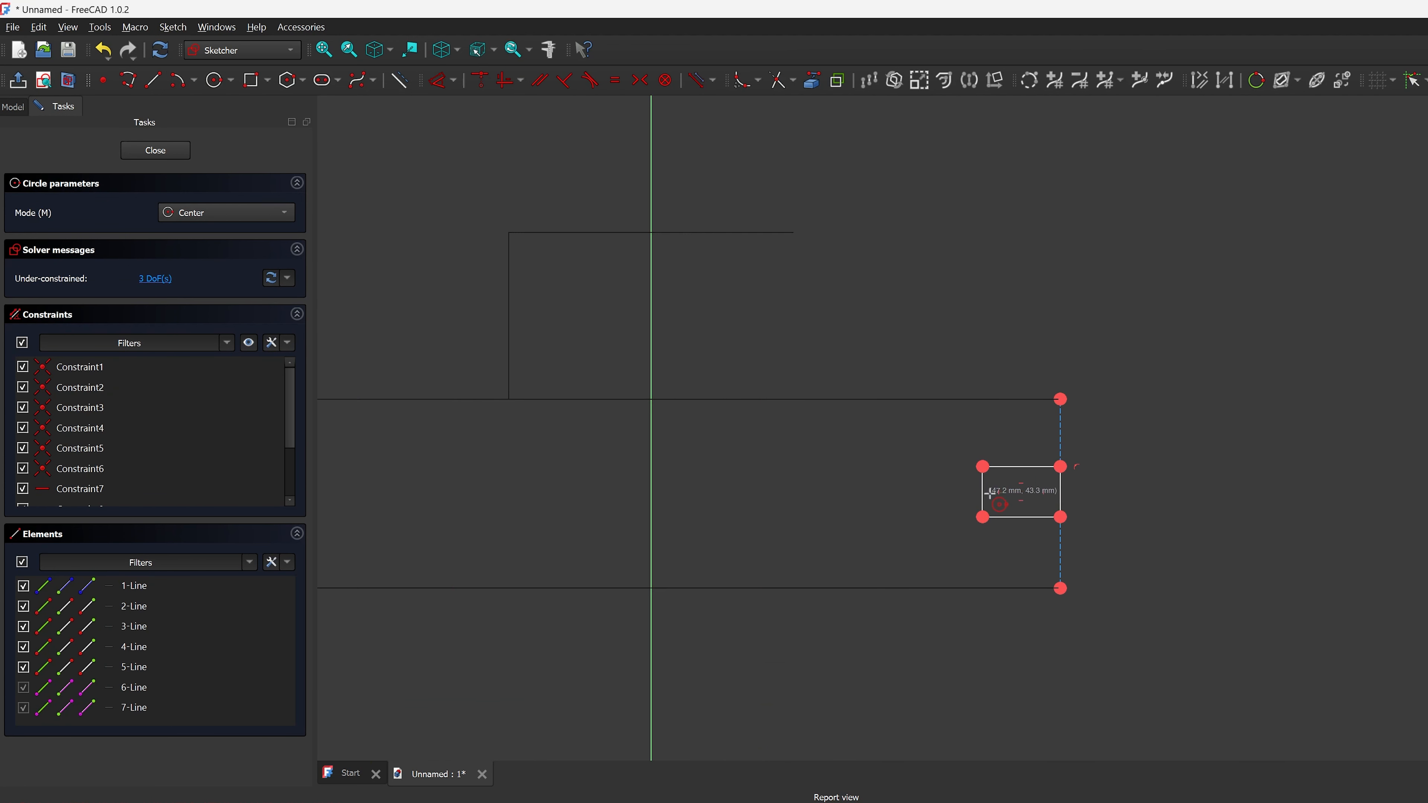
pyautogui.scroll(6, 990, 493)
pyautogui.click(983, 492)
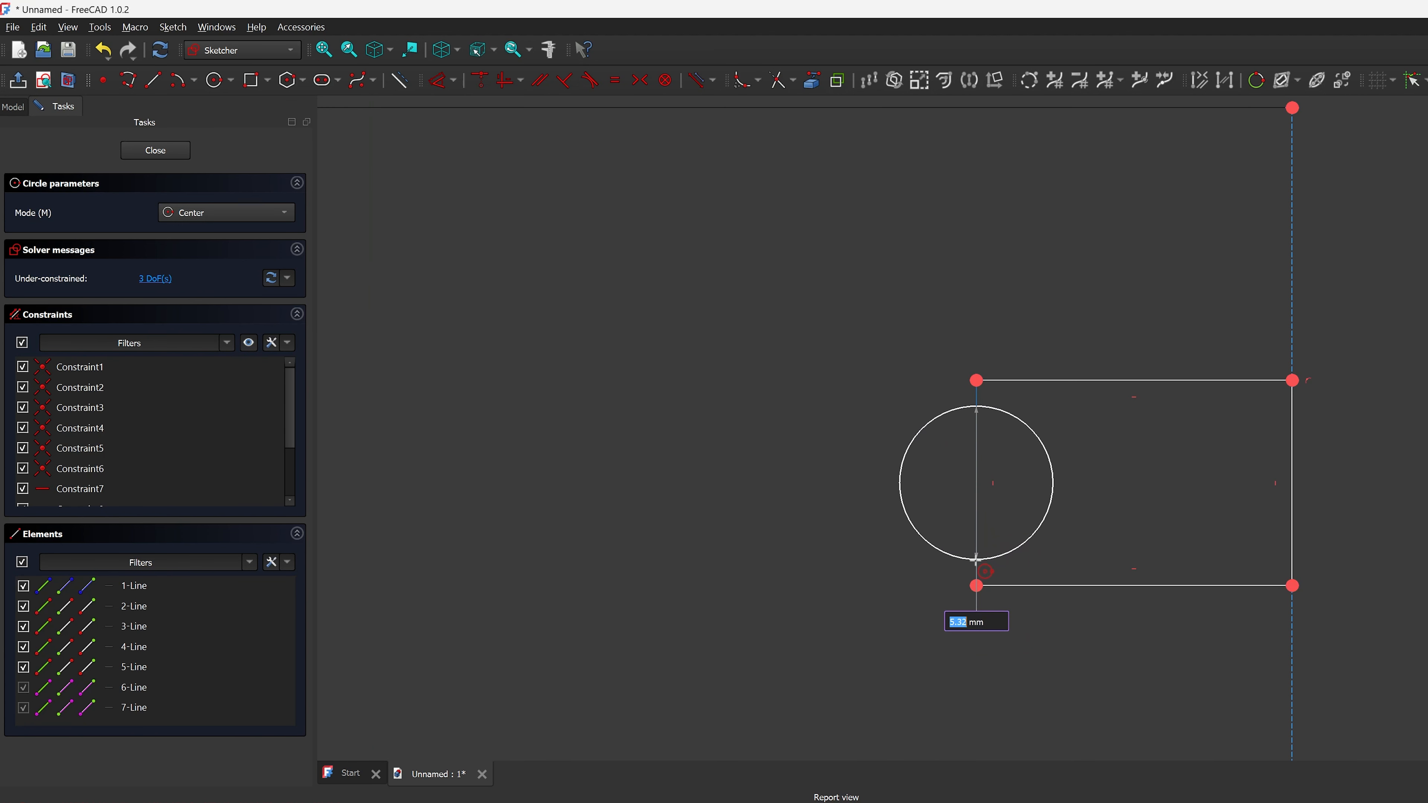
pyautogui.click(977, 585)
# Step: Trim the circle's inner half and the rectangle's inner vertical edge to leave a round-ended slot profile, and close the sketch
pyautogui.click(793, 81)
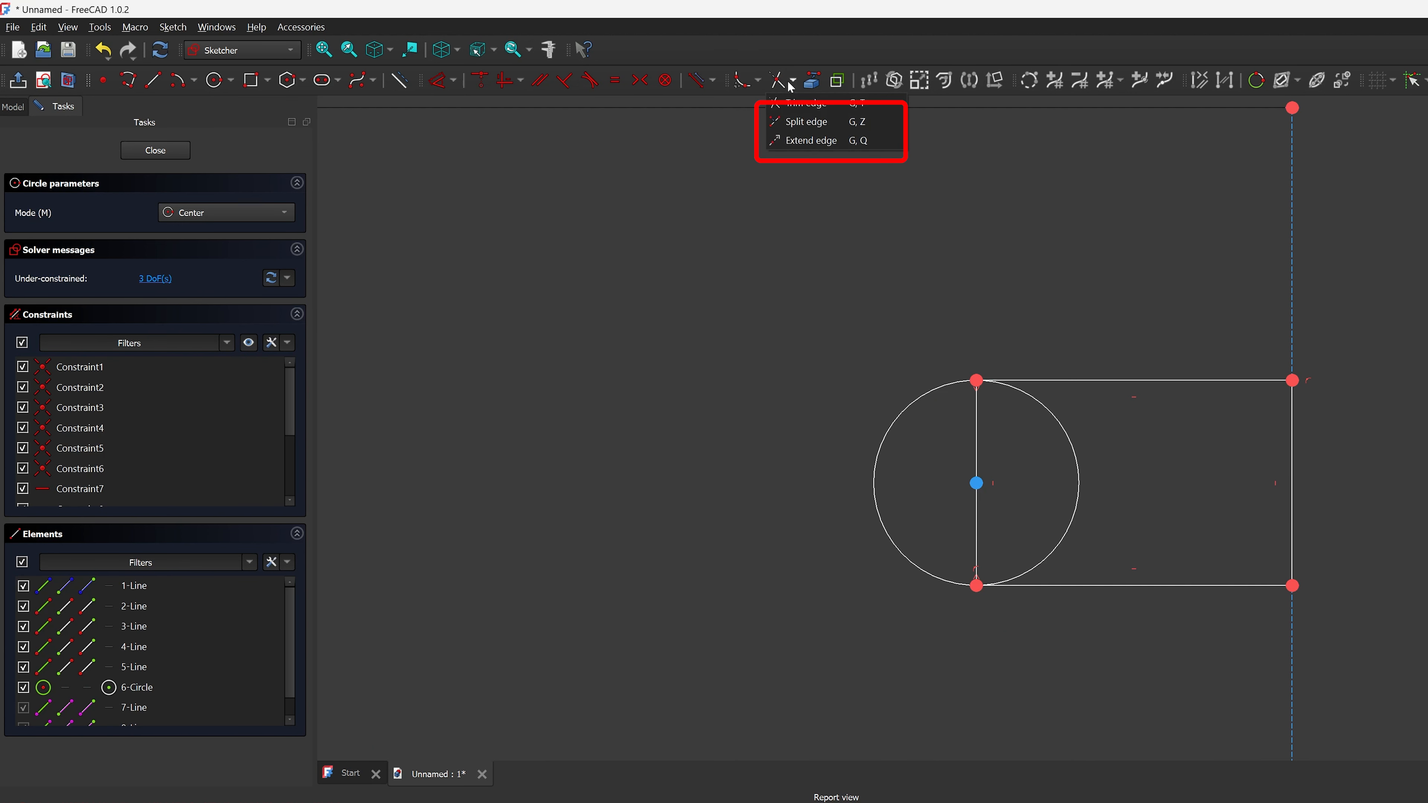
pyautogui.click(798, 103)
pyautogui.click(1089, 474)
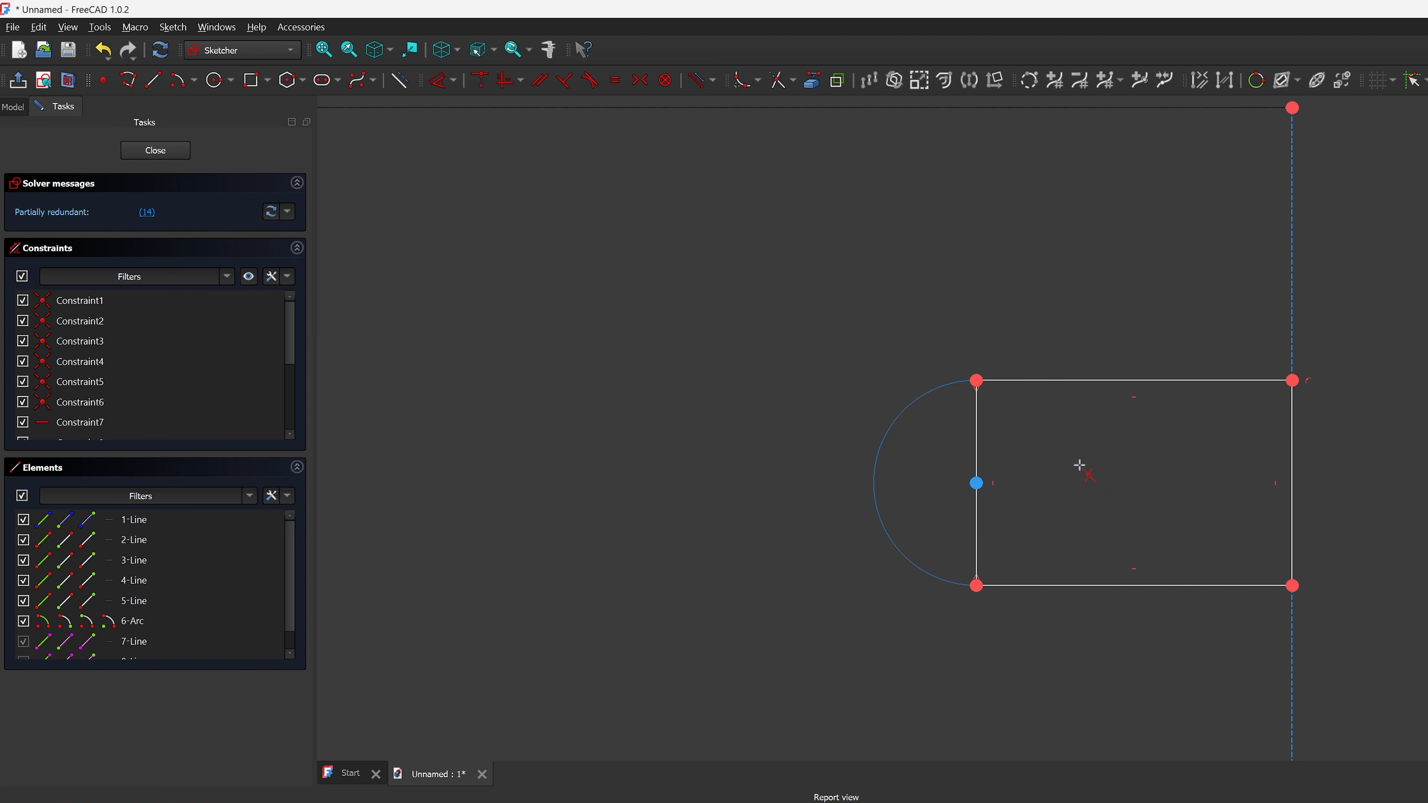
pyautogui.click(979, 447)
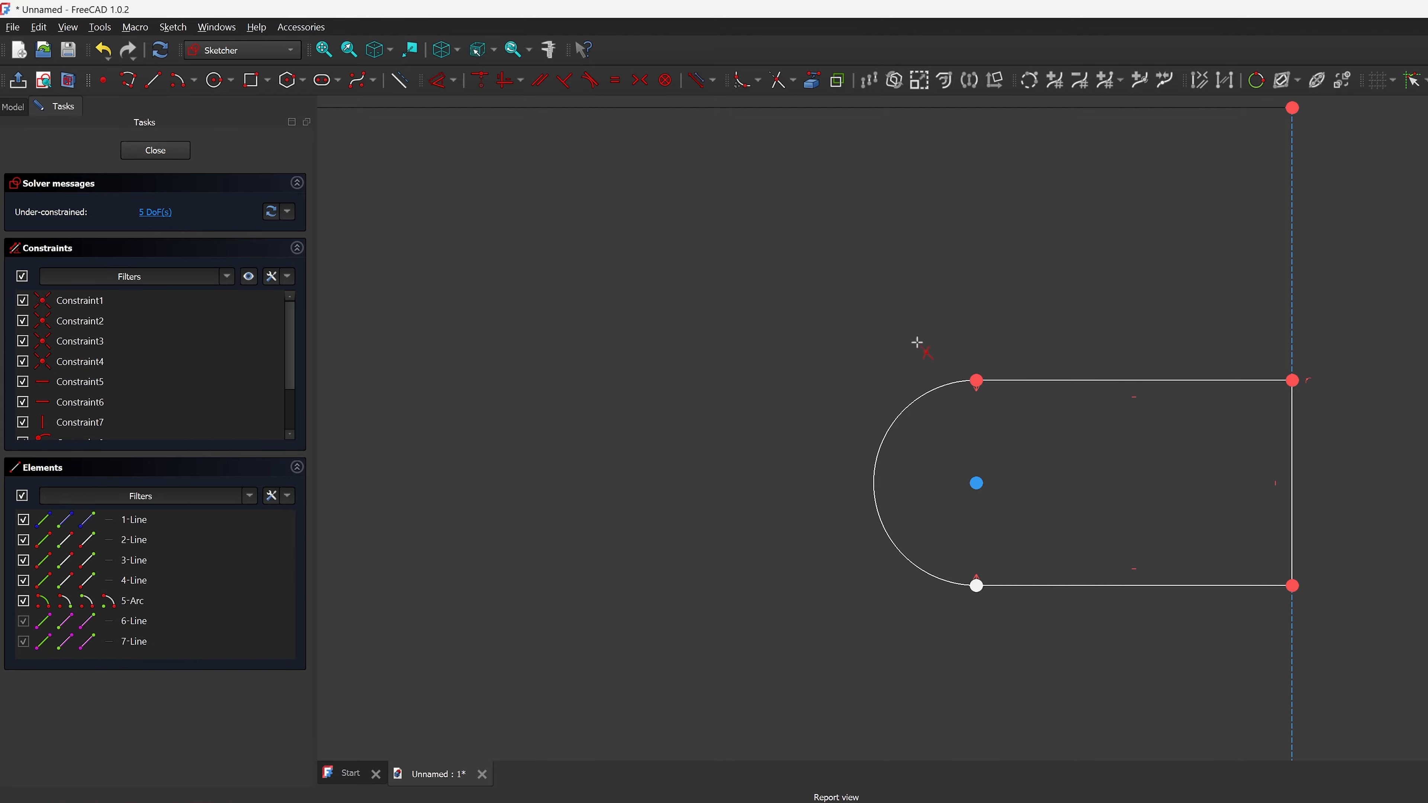
pyautogui.scroll(-3, 1067, 342)
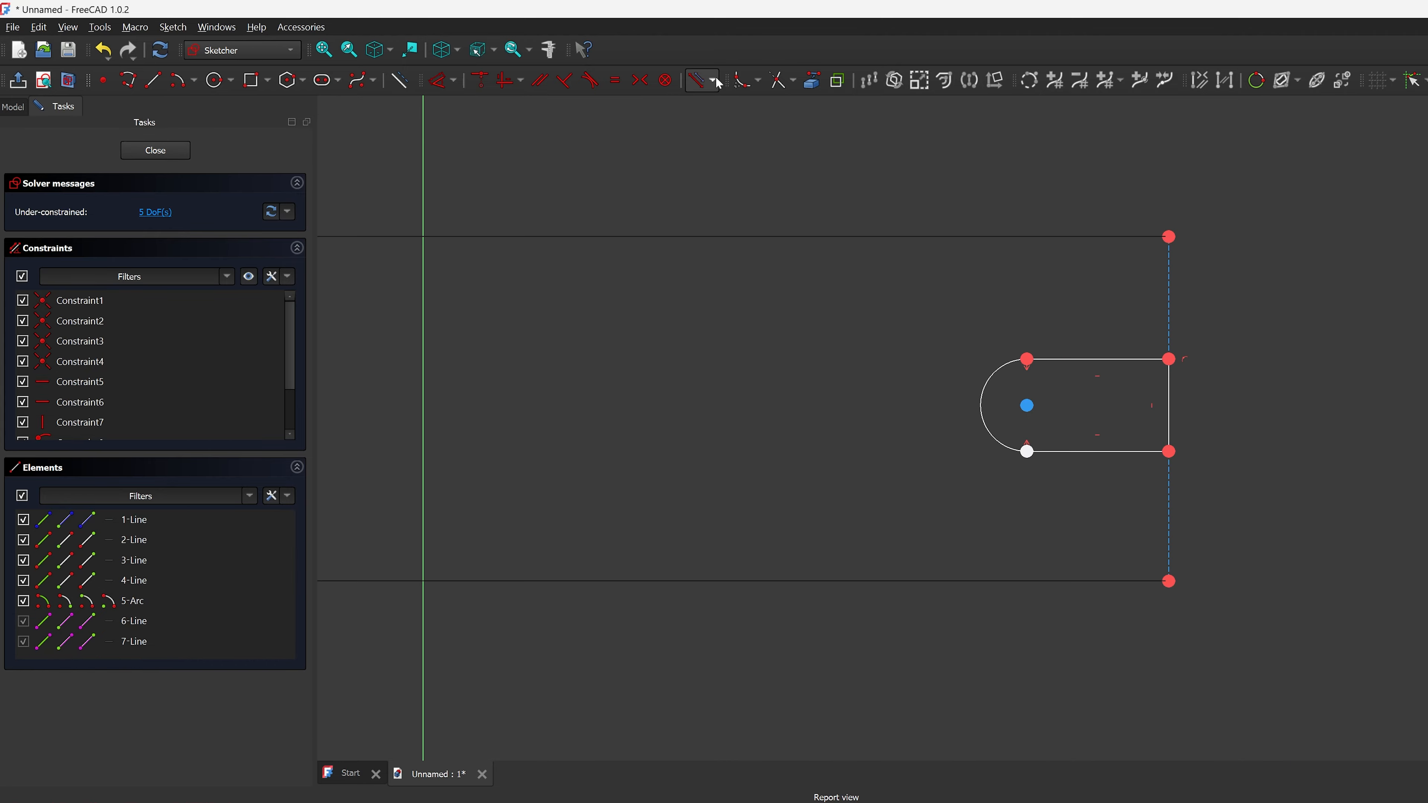
pyautogui.click(156, 150)
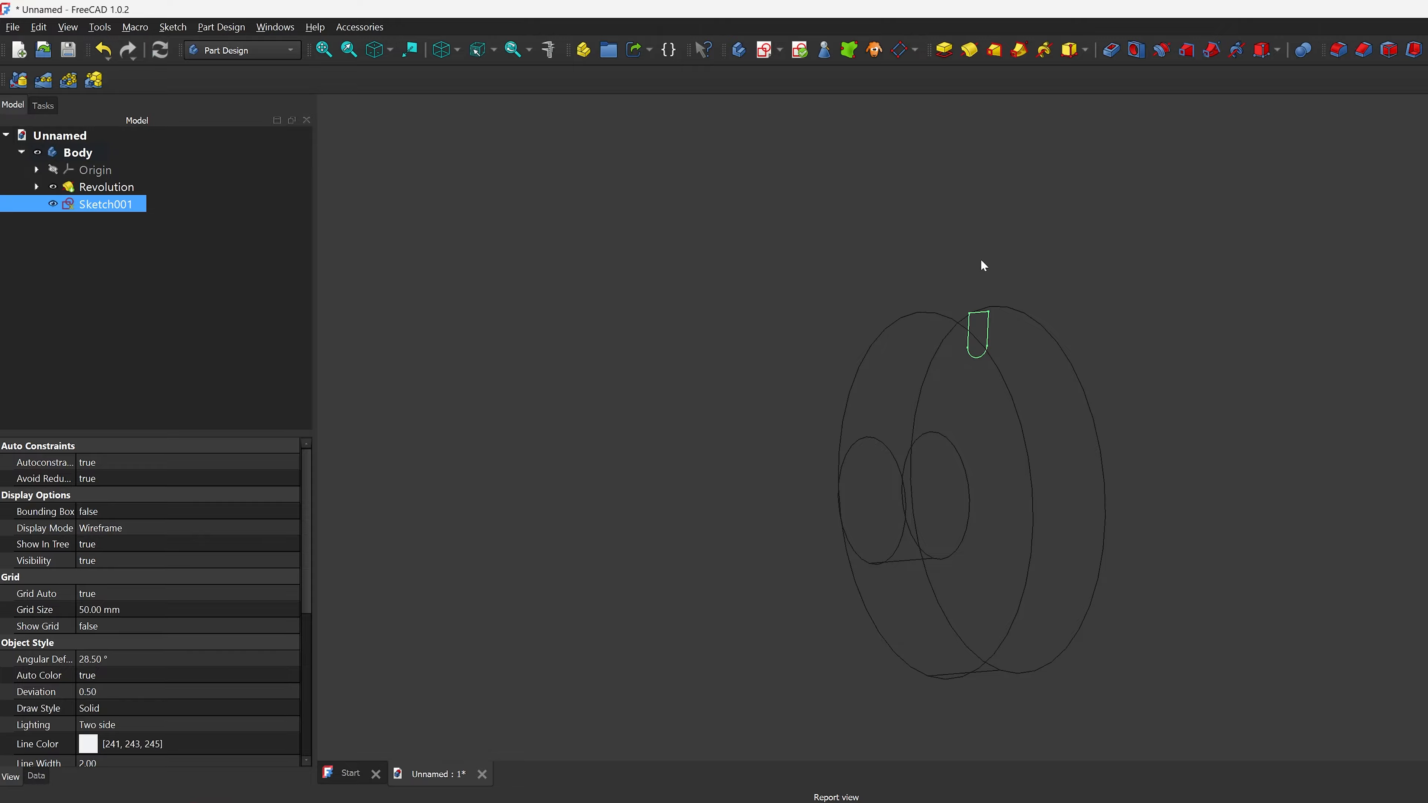
# Step: Cut a 360° groove around the disc's rim from the slot sketch, about the vertical sketch axis
pyautogui.moveTo(981, 259); pyautogui.dragTo(880, 249, button='middle')
pyautogui.scroll(2, 1249, 343)
pyautogui.scroll(-2, 1052, 287)
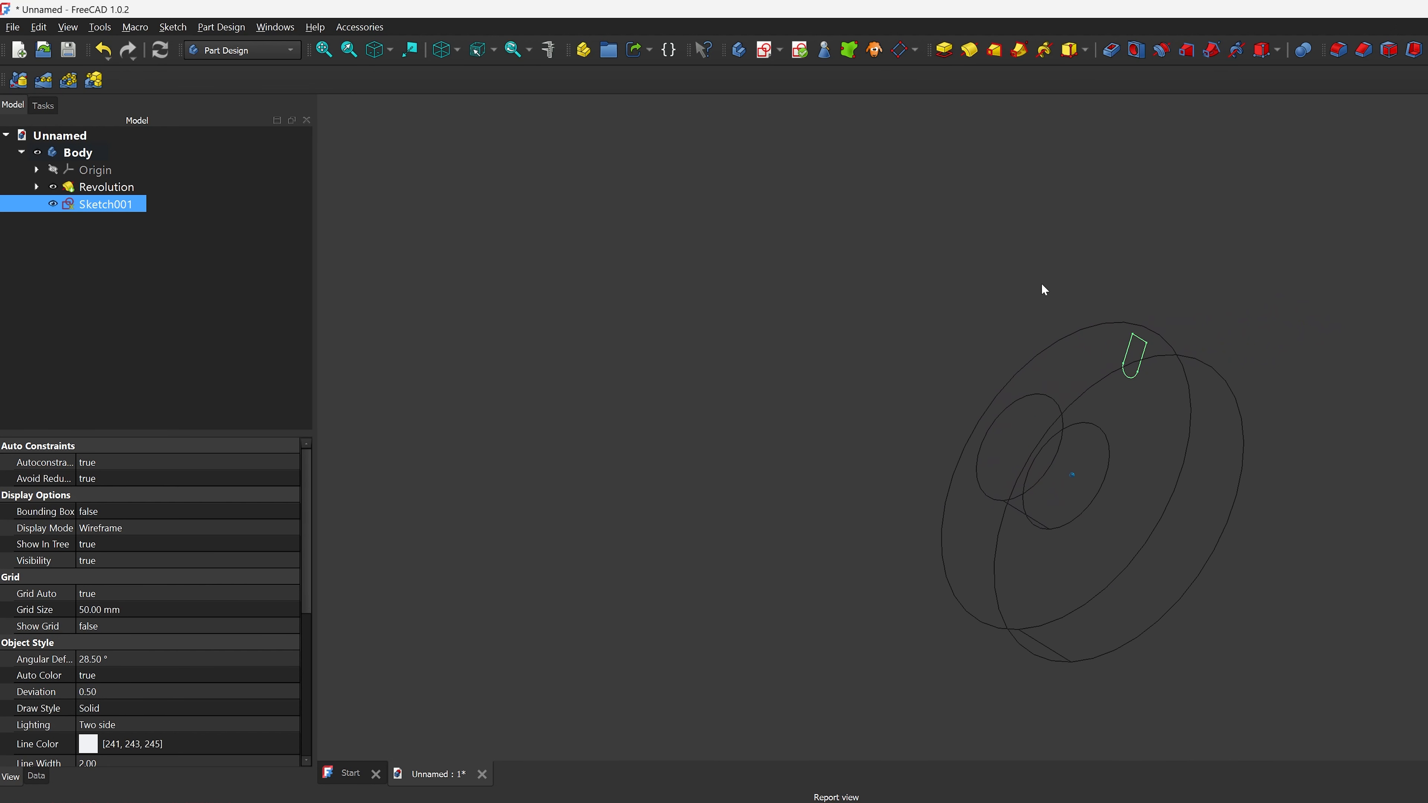
pyautogui.click(1163, 51)
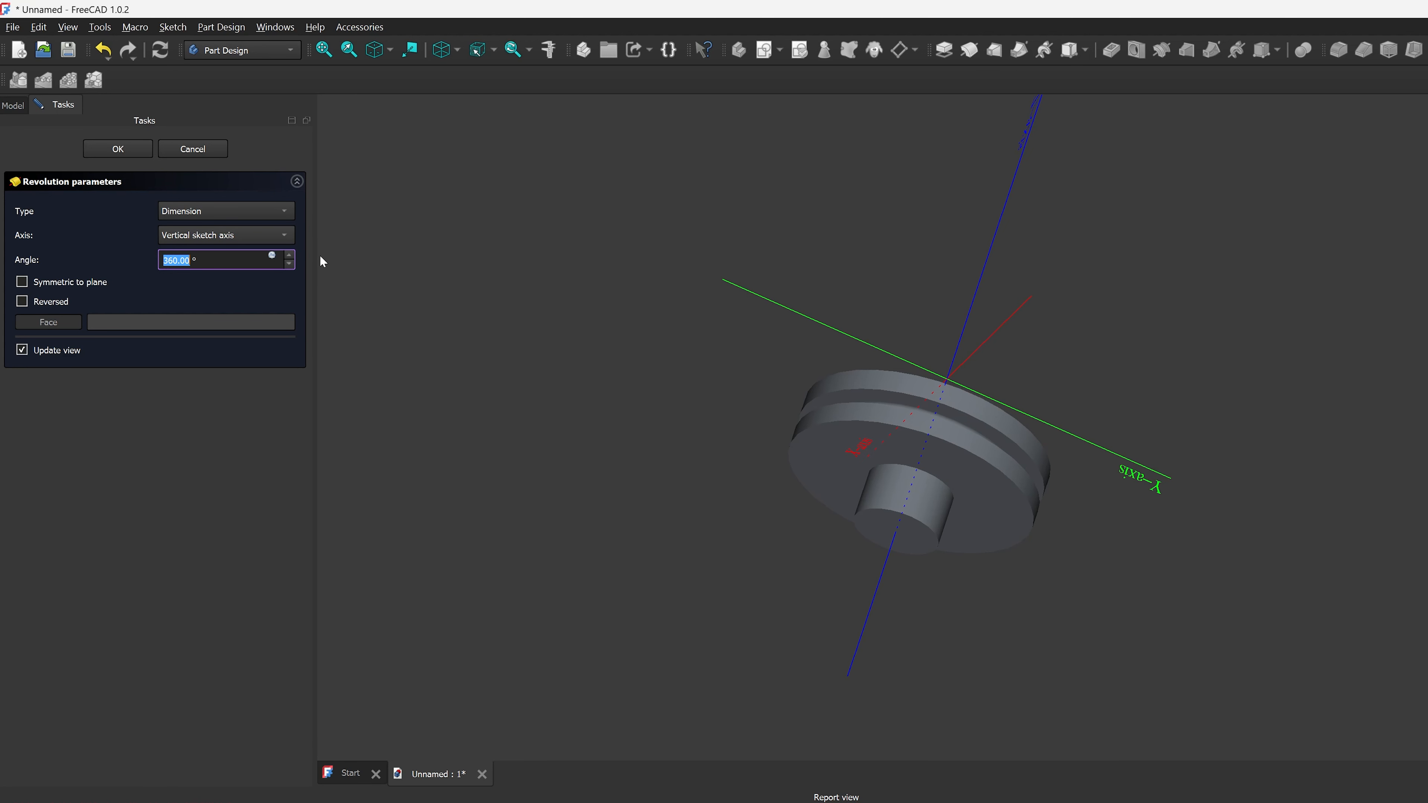
# Step: Try the groove about the horizontal sketch axis and the Base Y axis, and restore the vertical sketch axis
pyautogui.click(282, 235)
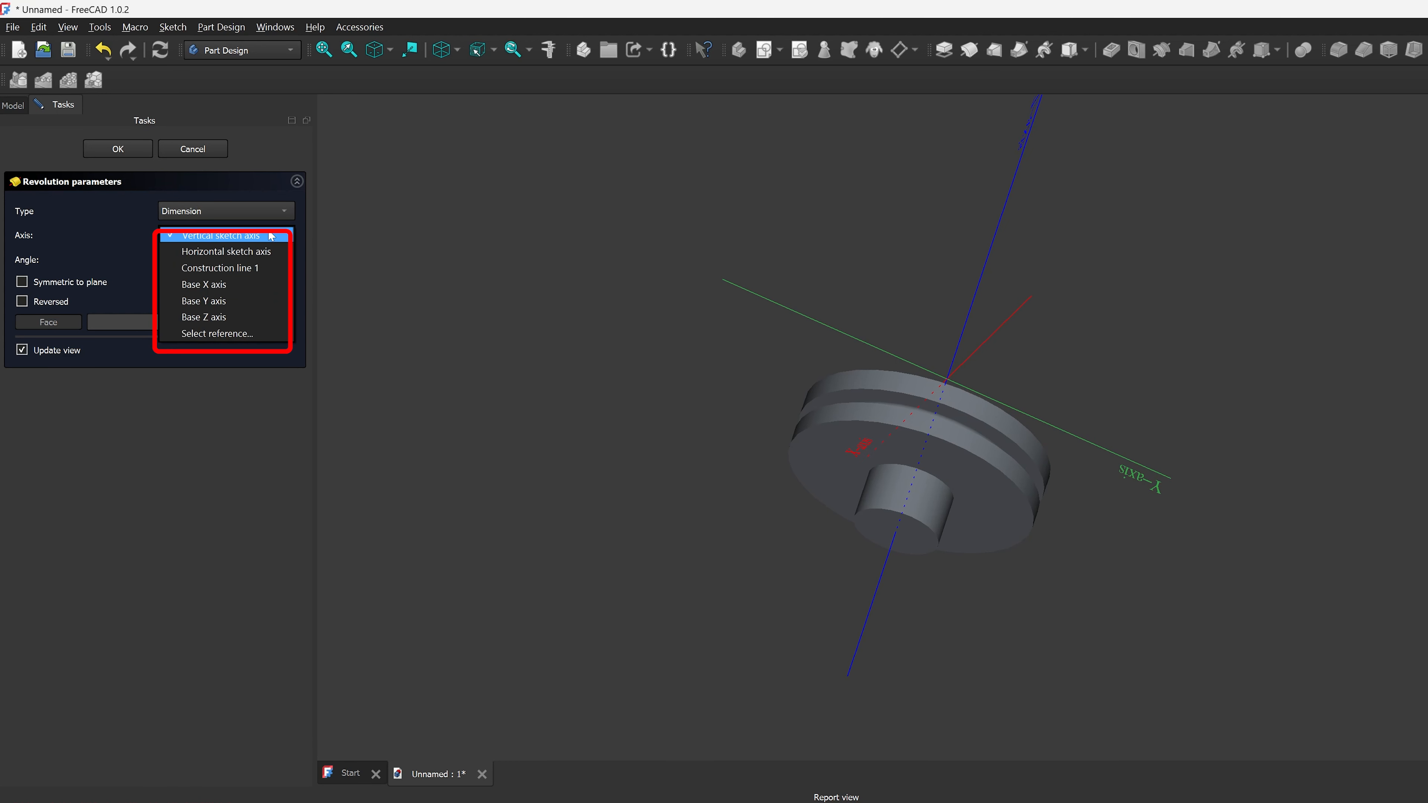
pyautogui.click(227, 252)
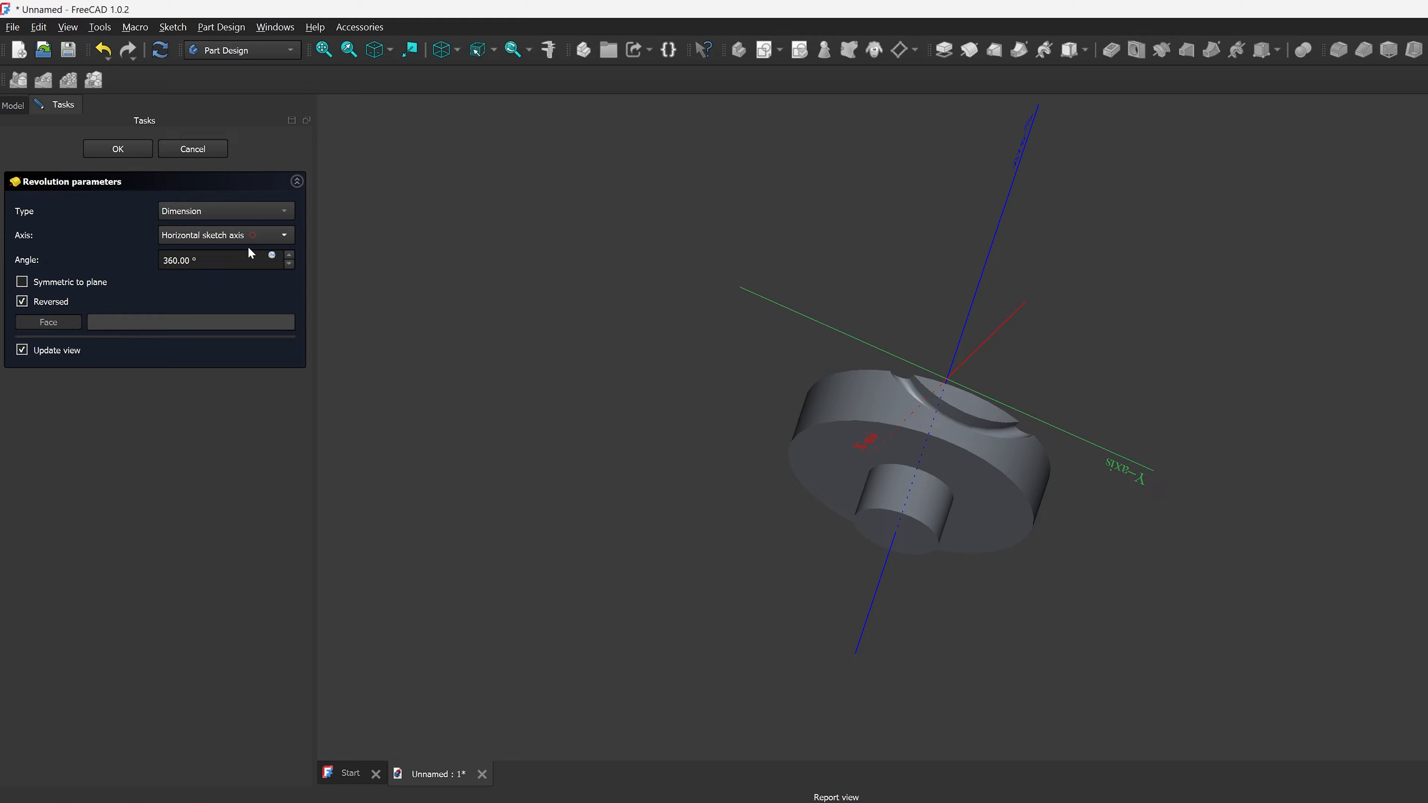
pyautogui.click(256, 235)
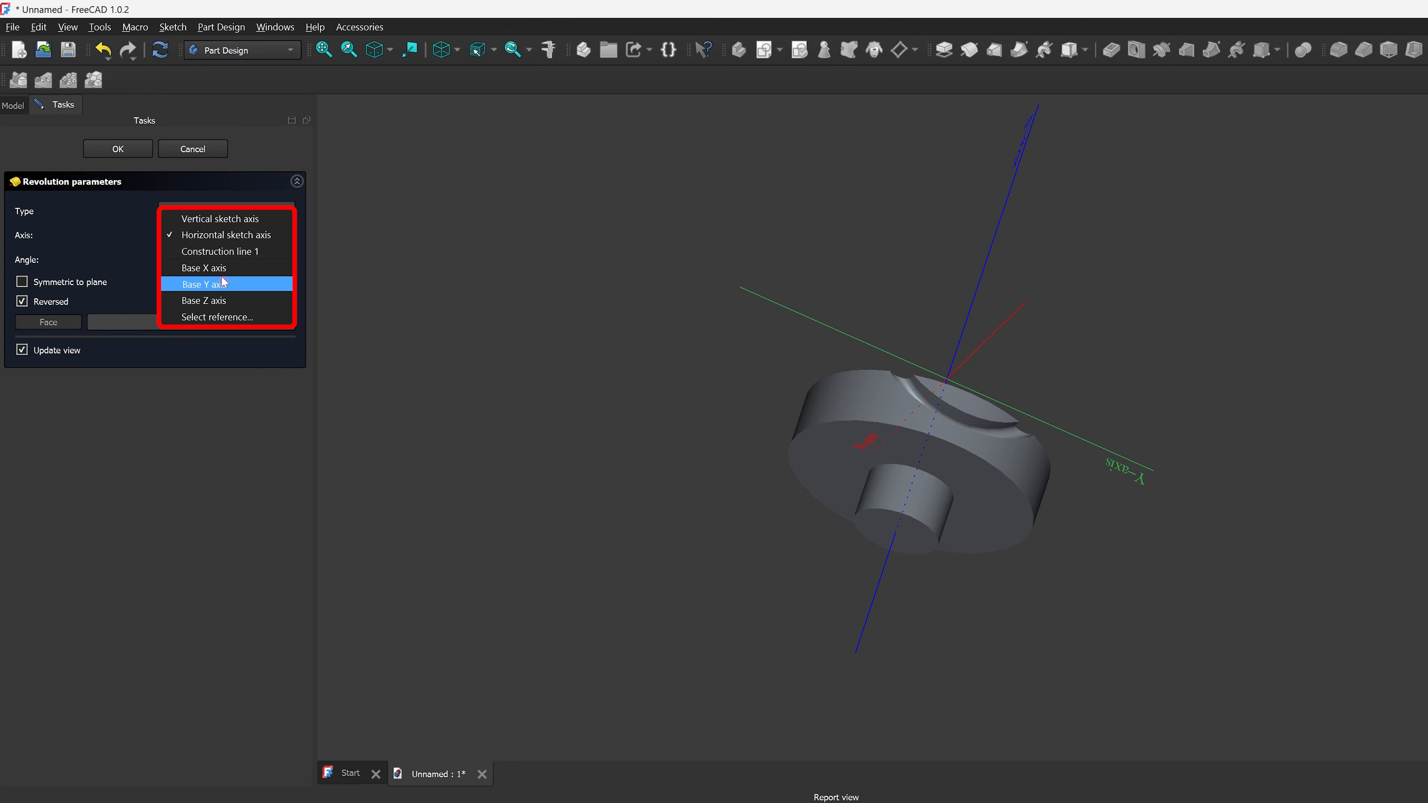
pyautogui.click(224, 284)
pyautogui.click(230, 245)
pyautogui.click(220, 169)
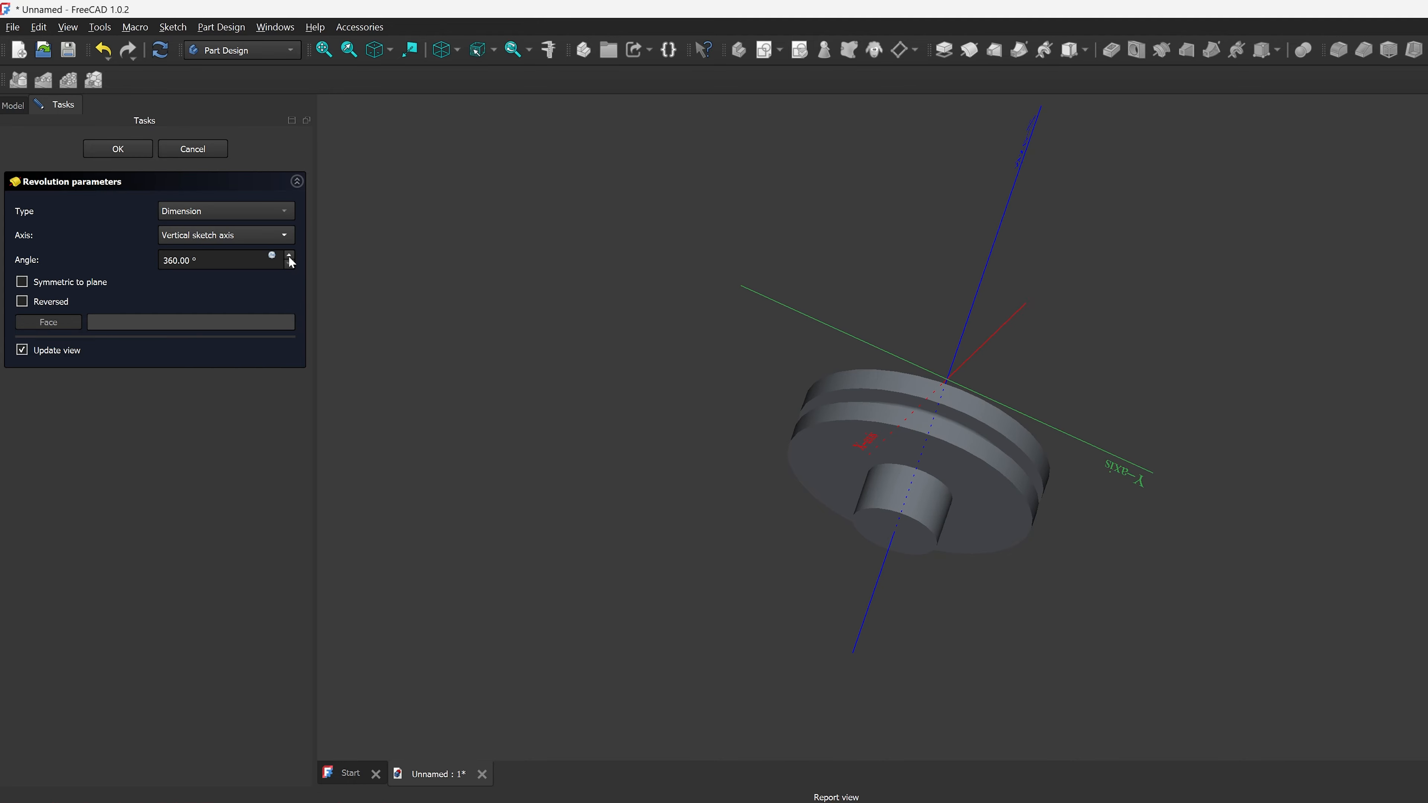
# Step: Set the groove's angle to 130° and make it symmetric to the sketch plane
pyautogui.click(290, 256)
pyautogui.click(290, 260)
pyautogui.click(290, 261)
pyautogui.click(290, 261)
pyautogui.click(290, 263)
pyautogui.click(290, 263)
pyautogui.click(290, 264)
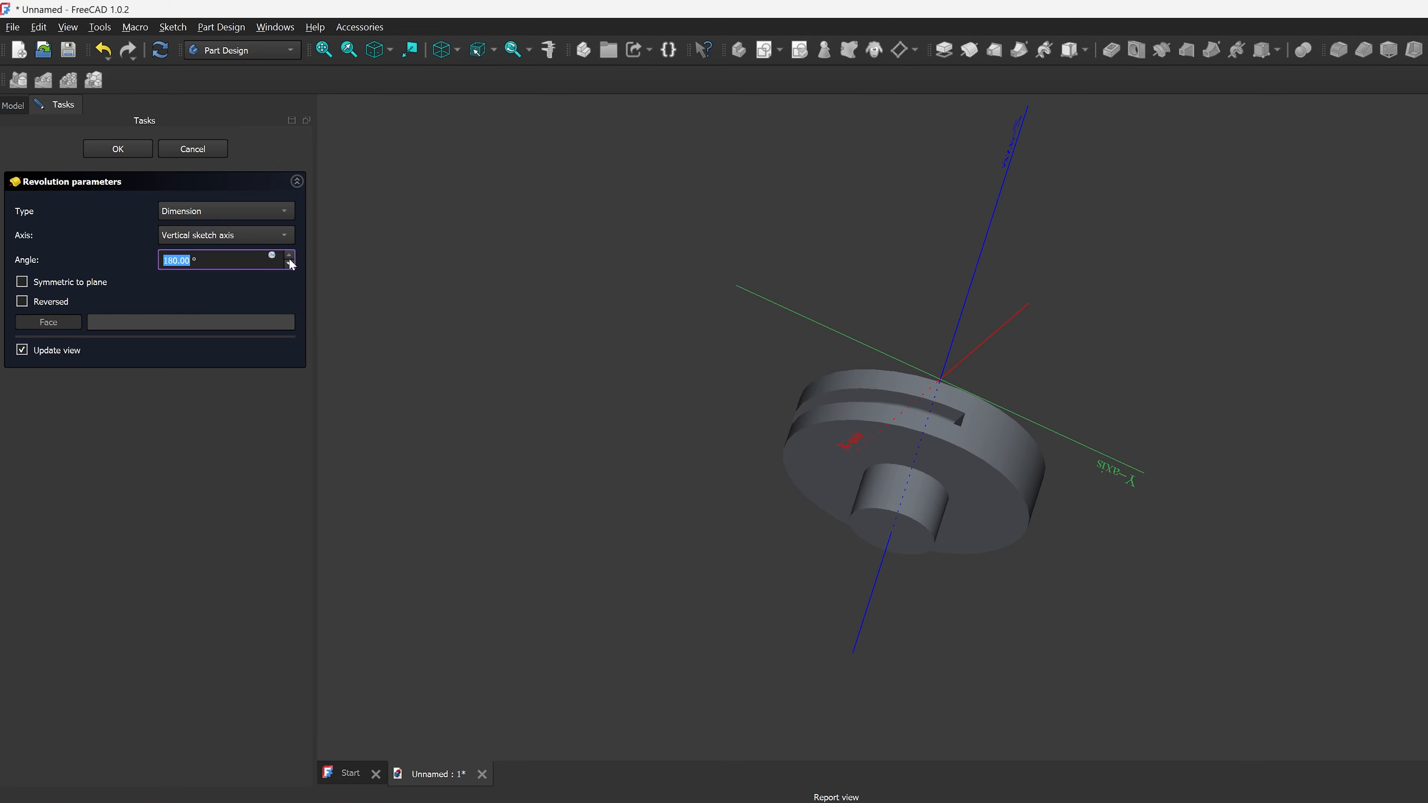
pyautogui.click(290, 263)
pyautogui.click(290, 263)
pyautogui.click(289, 263)
pyautogui.click(290, 263)
pyautogui.click(290, 263)
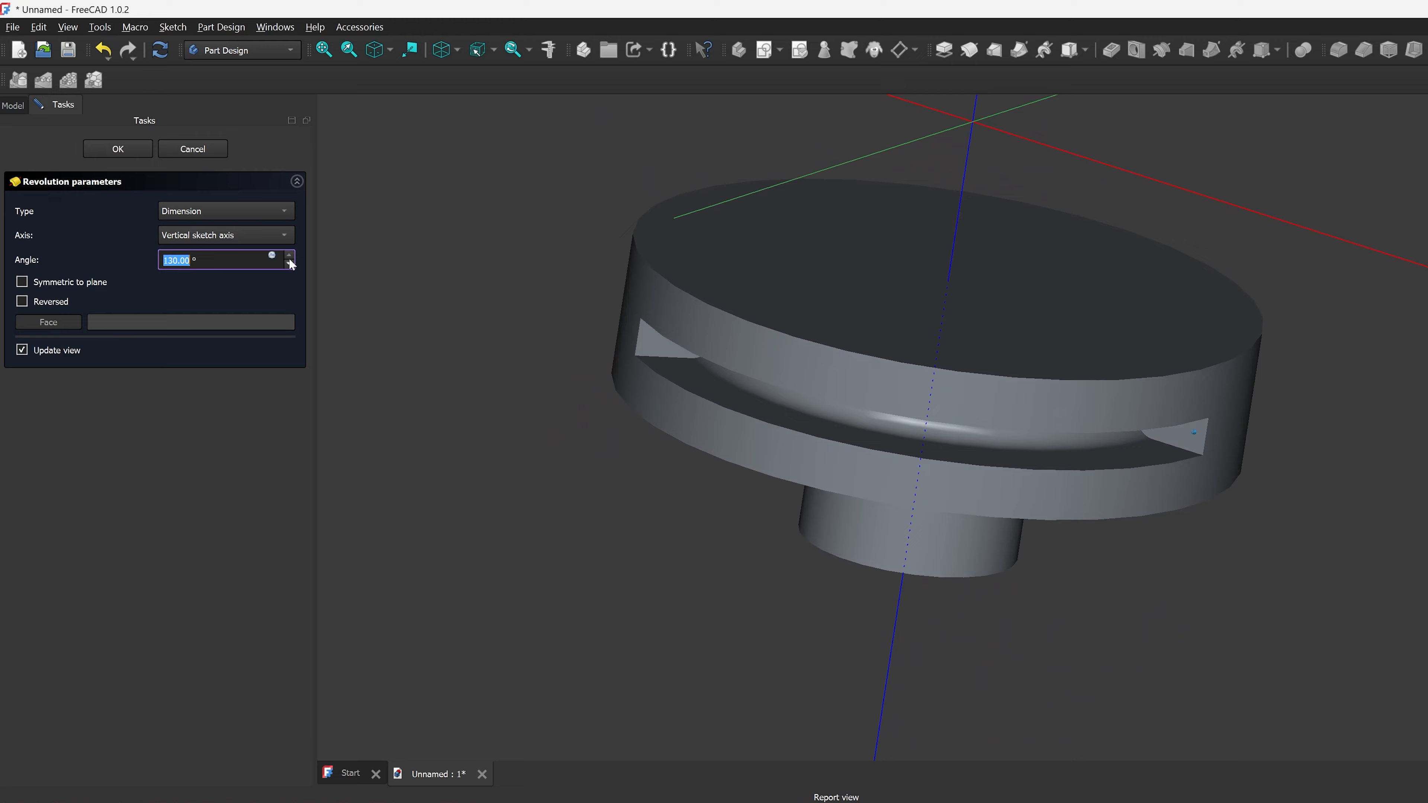
pyautogui.click(29, 283)
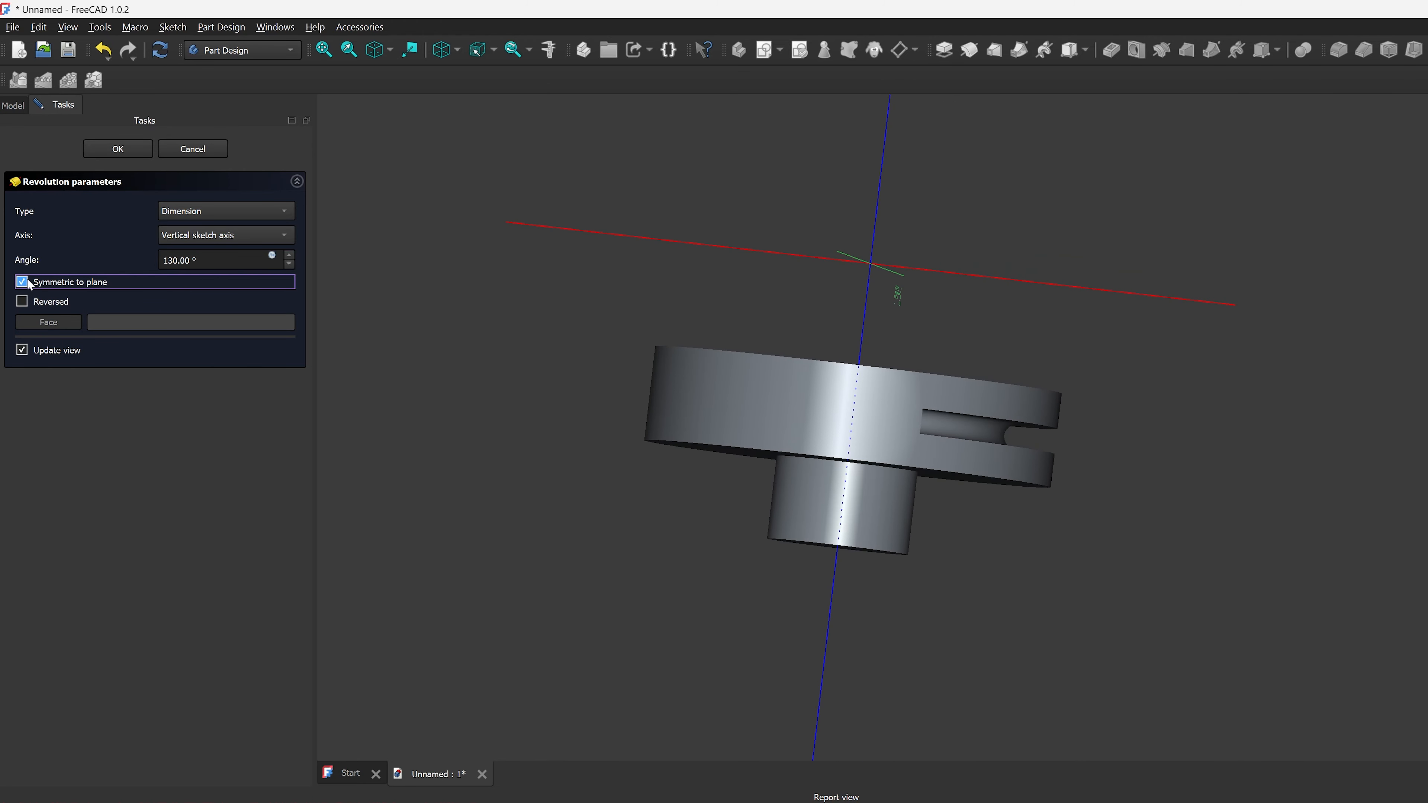
pyautogui.click(24, 302)
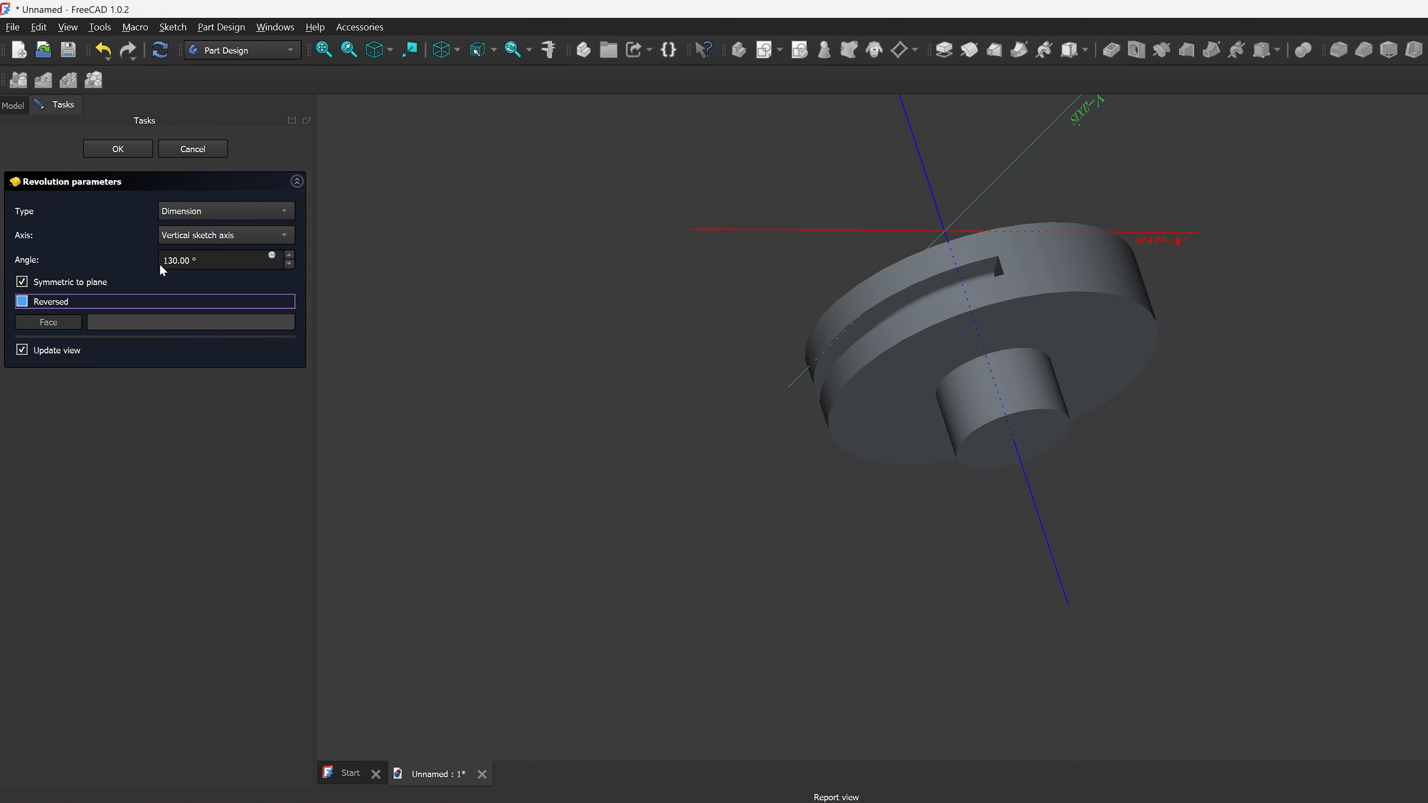
# Step: Try the Through all type for the groove, and change its type to Two dimensions
pyautogui.click(201, 211)
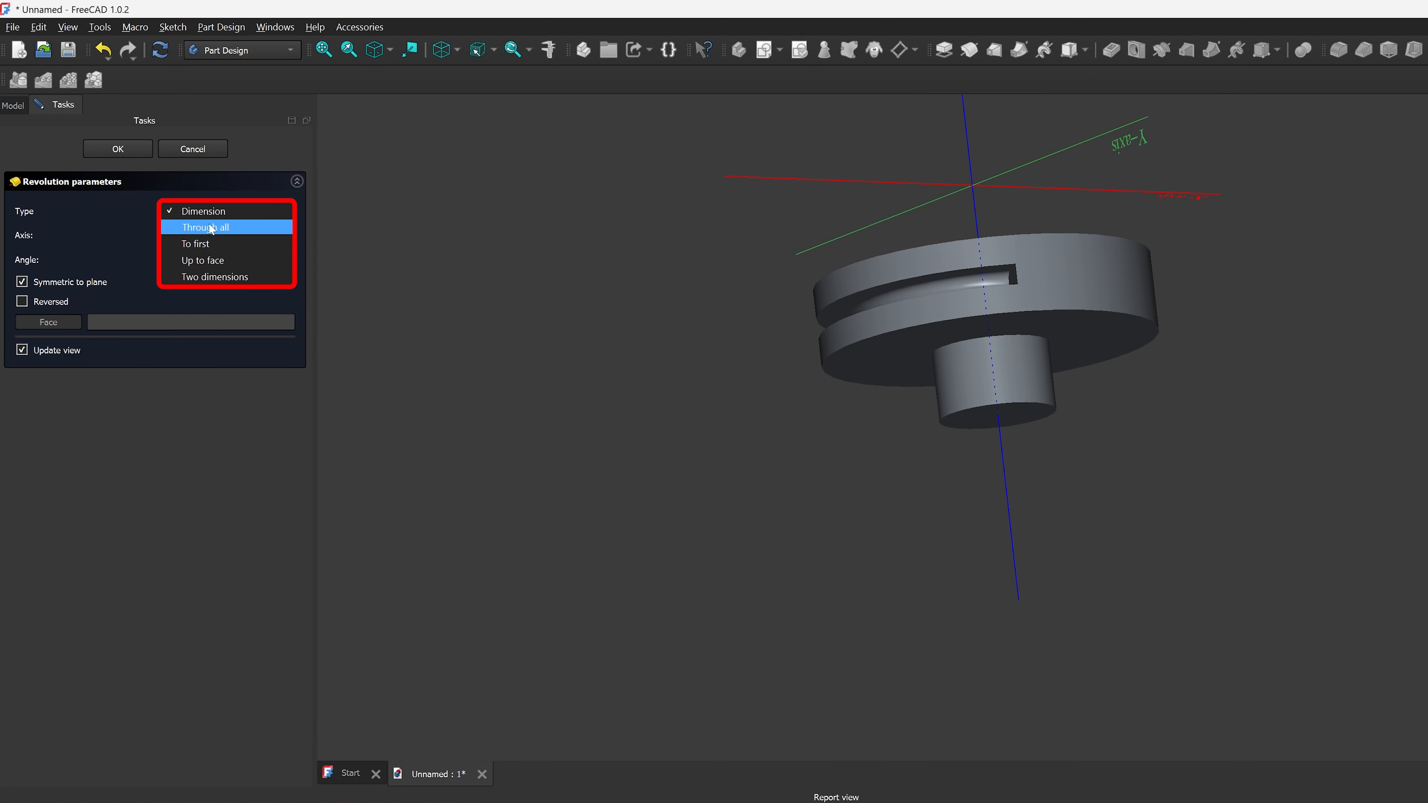
pyautogui.click(210, 228)
pyautogui.click(209, 214)
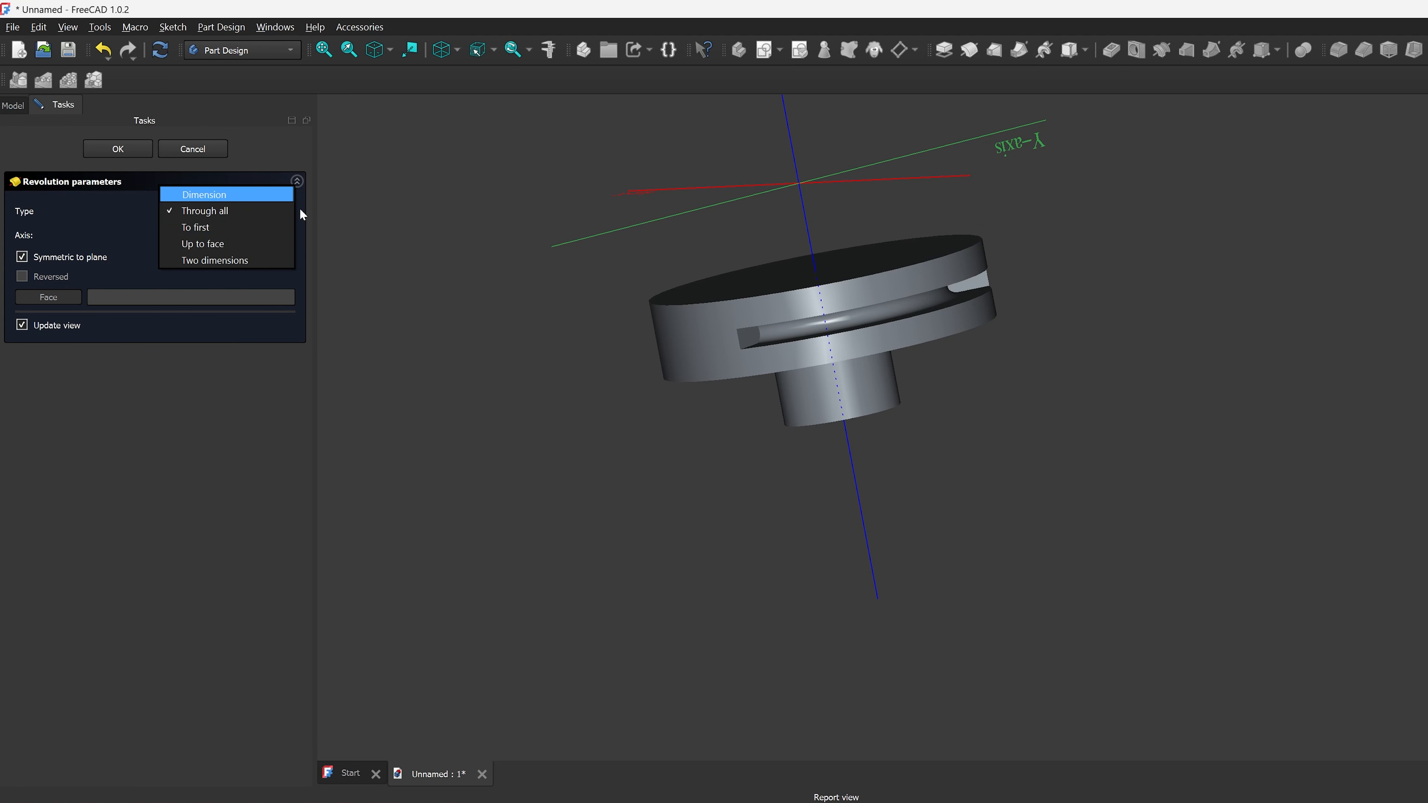
pyautogui.click(246, 260)
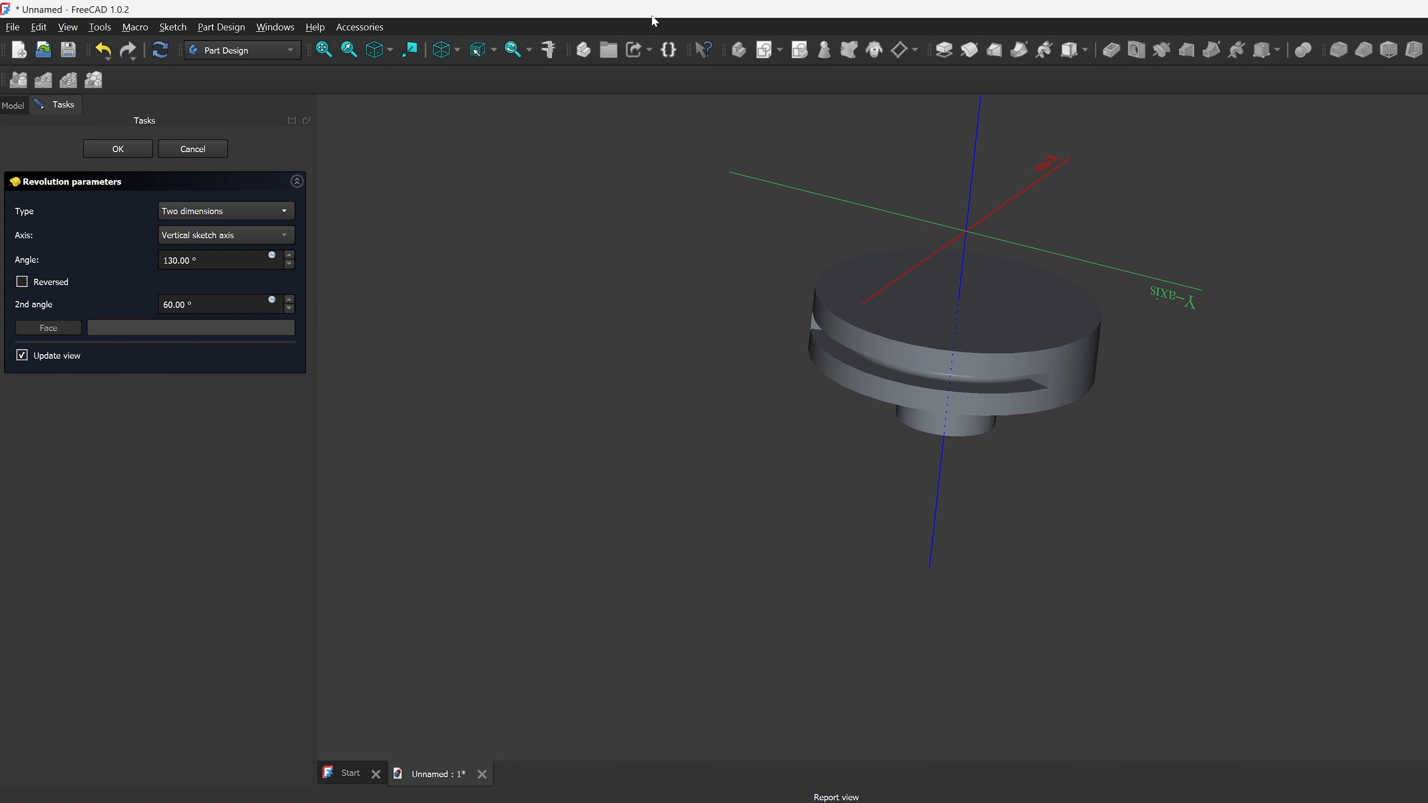
# Step: Show the body's XY, XZ and YZ origin planes and return to the groove's parameters
pyautogui.click(69, 26)
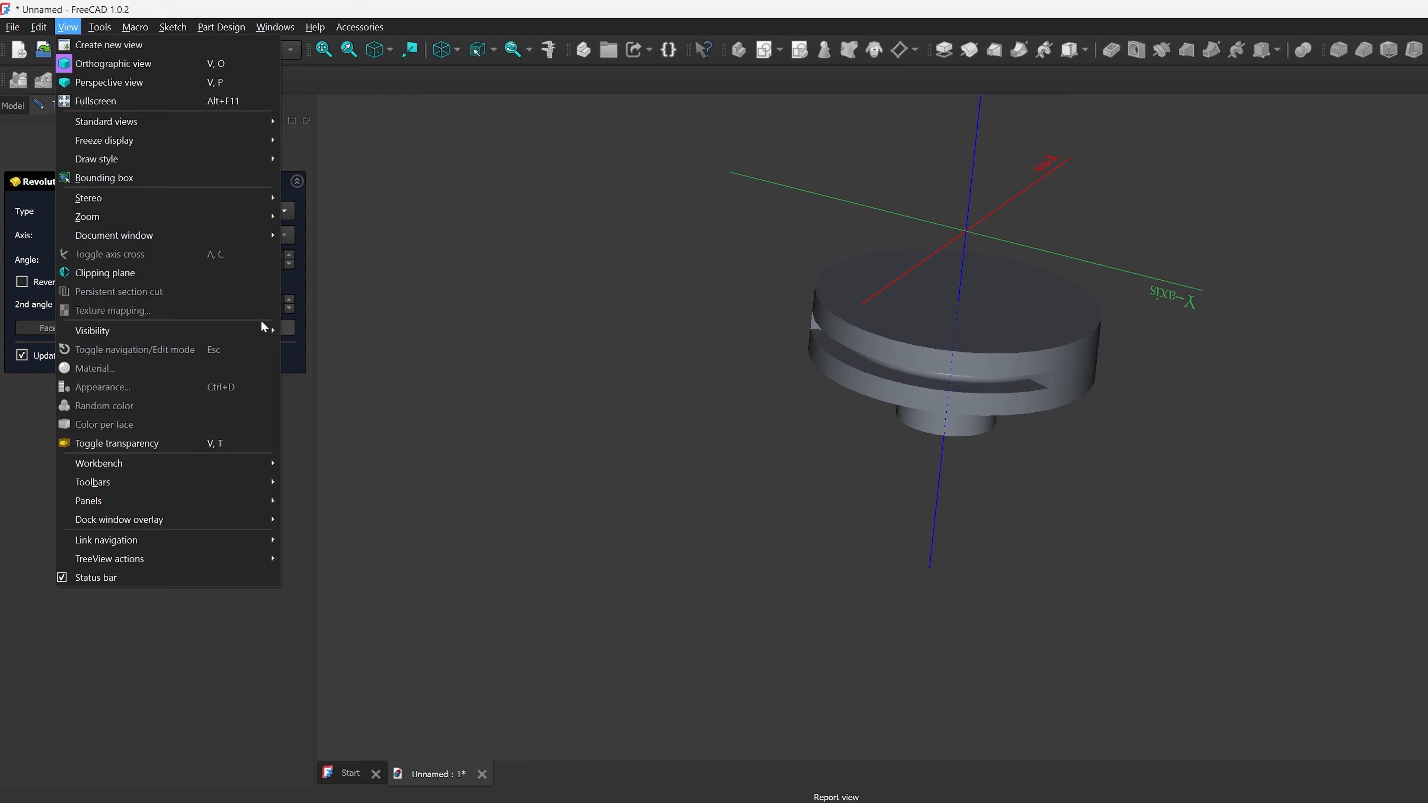
pyautogui.click(24, 149)
pyautogui.click(13, 107)
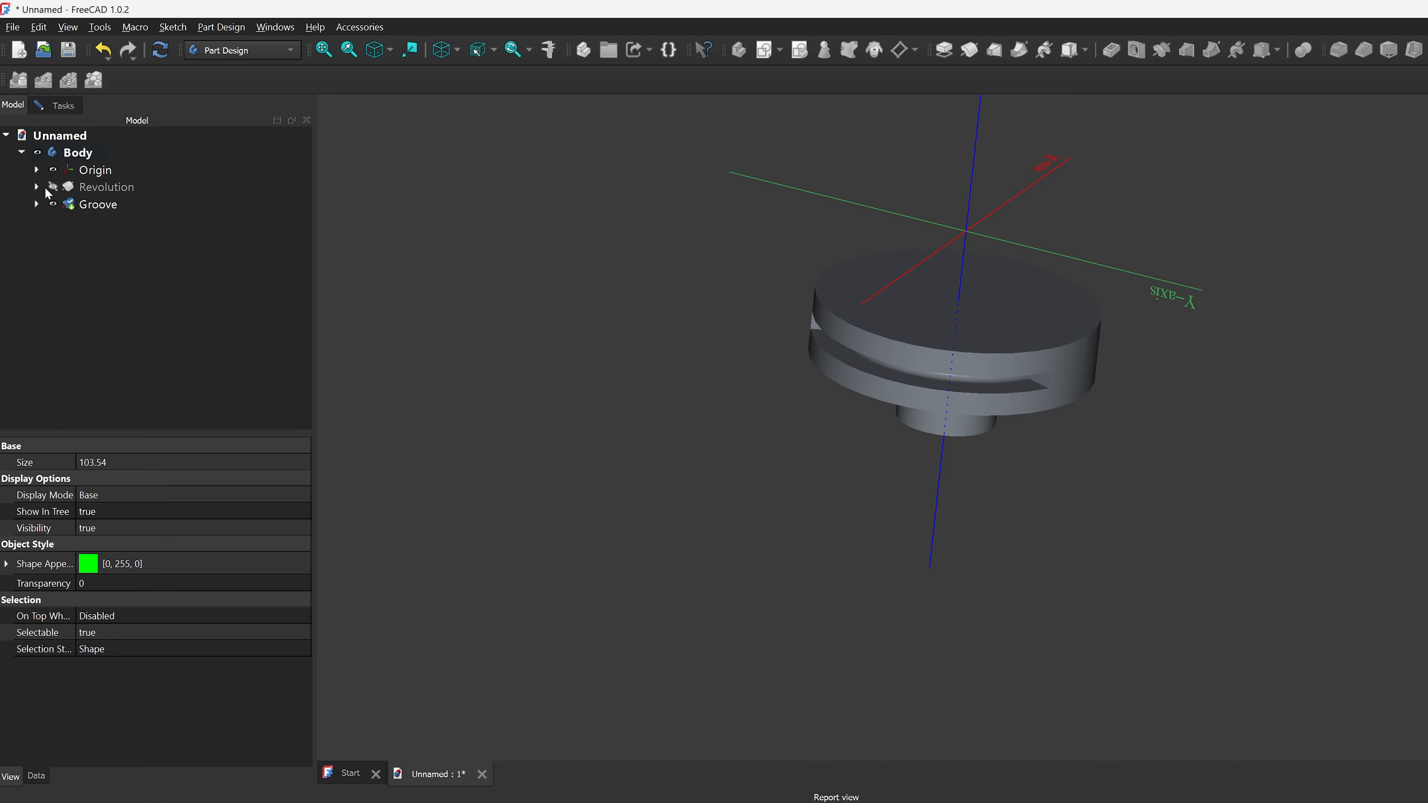
pyautogui.click(36, 170)
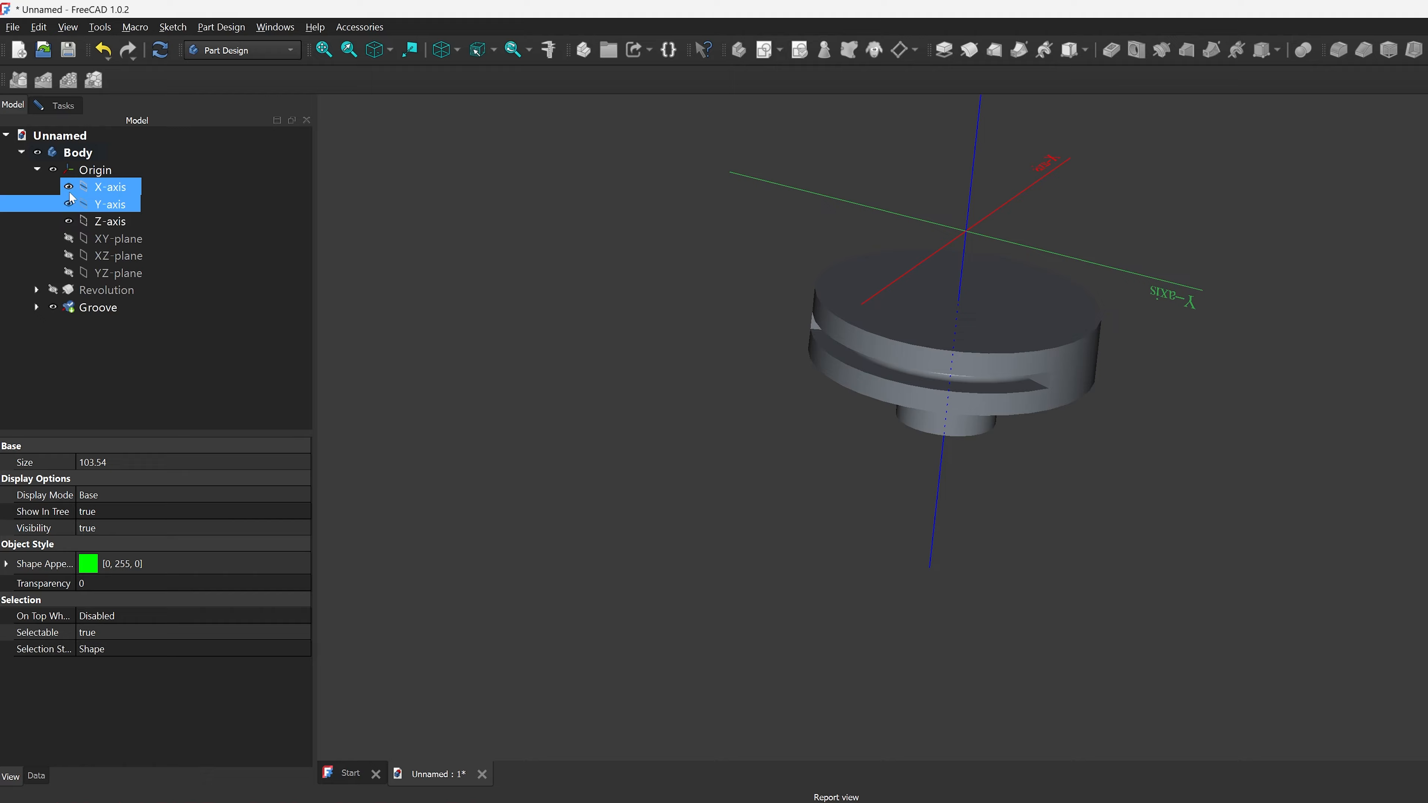
pyautogui.click(69, 256)
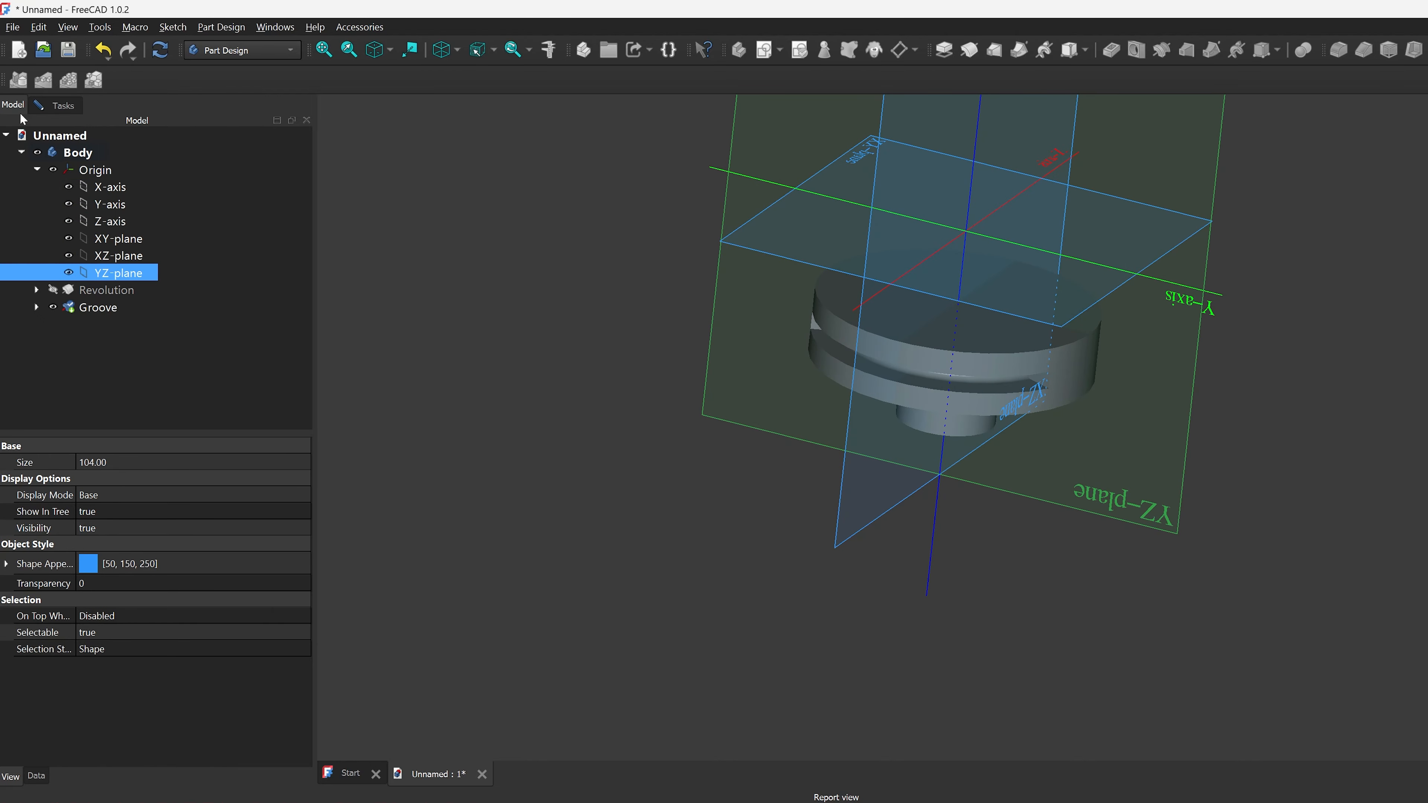
pyautogui.click(54, 104)
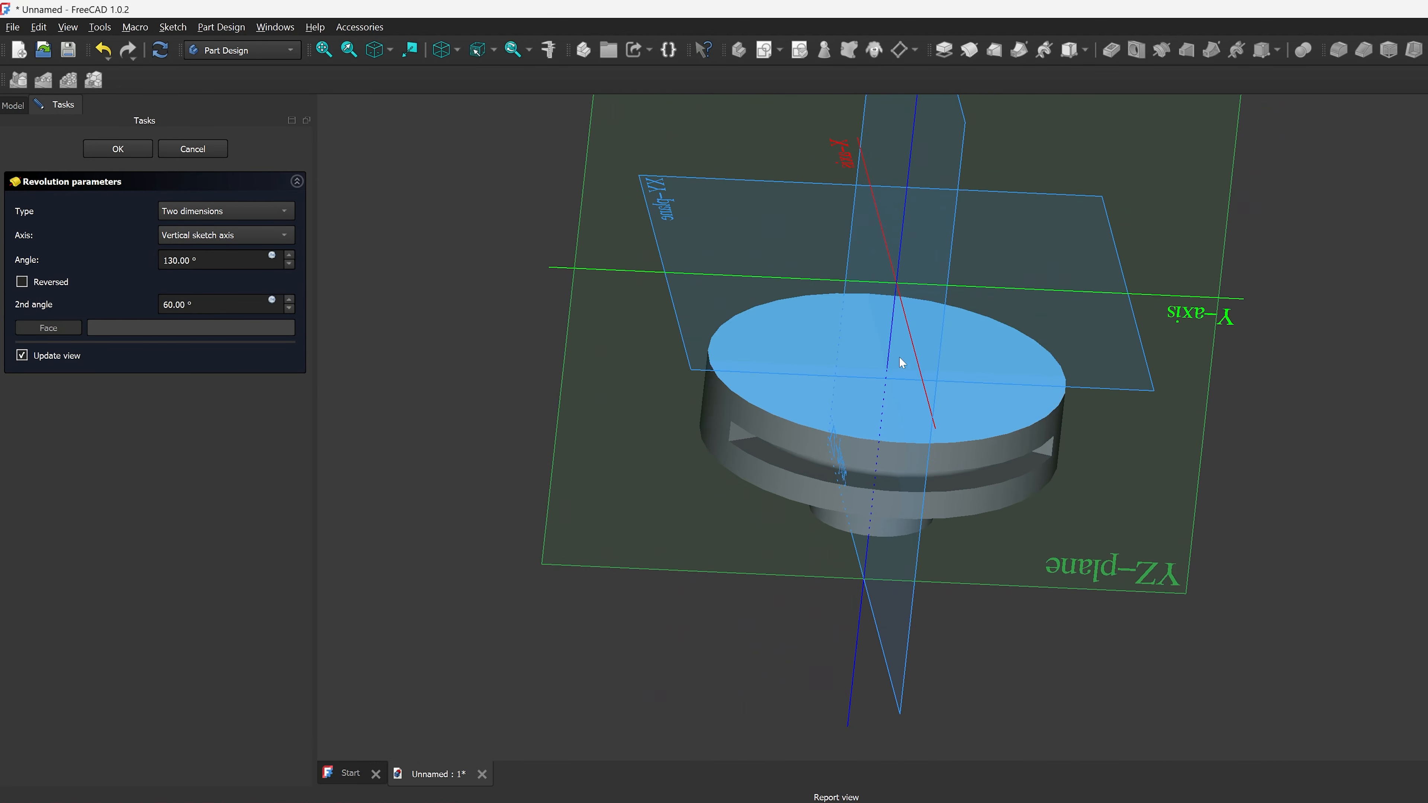
# Step: Set the groove's second angle to 100° and its first angle to 90°
pyautogui.moveTo(940, 427); pyautogui.dragTo(1062, 422, button='middle')
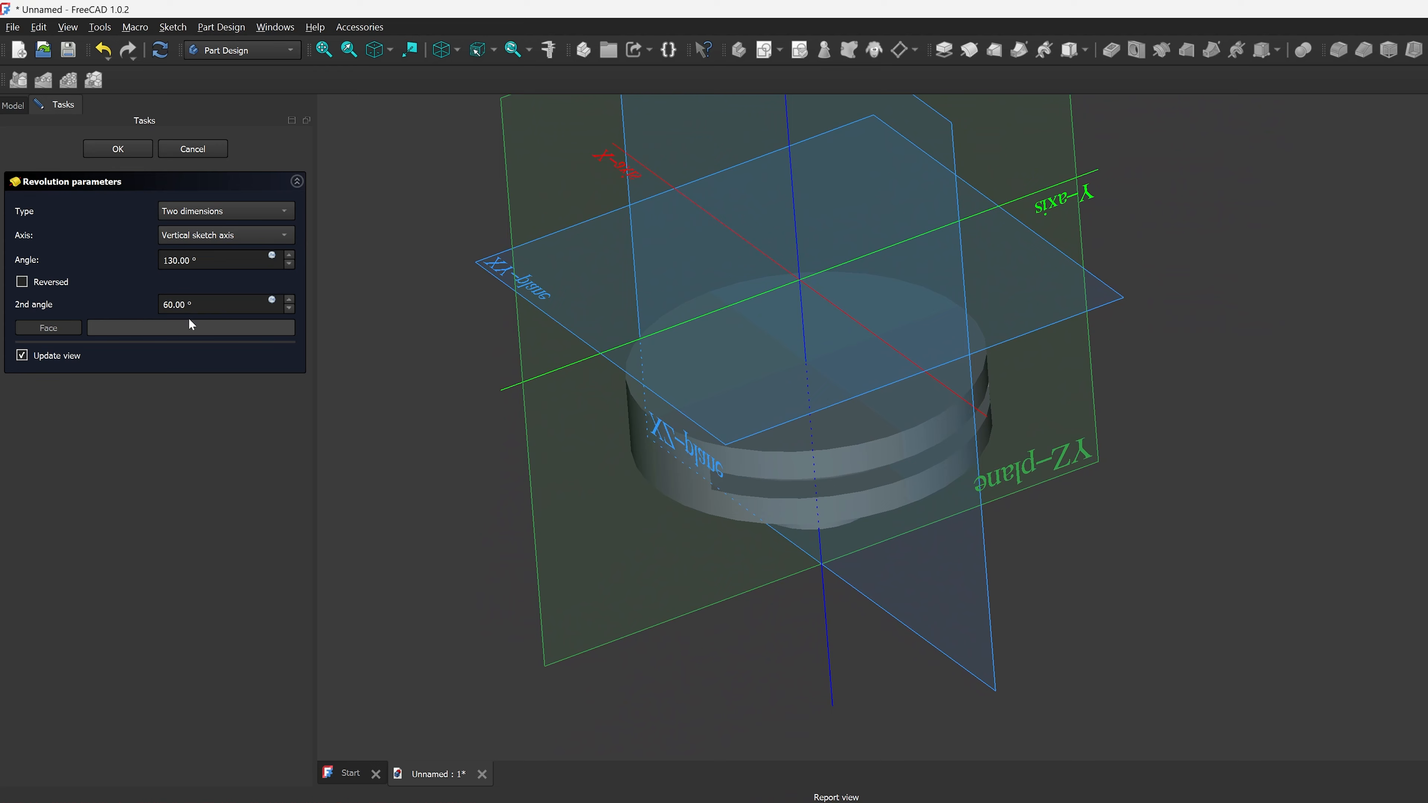
pyautogui.click(291, 302)
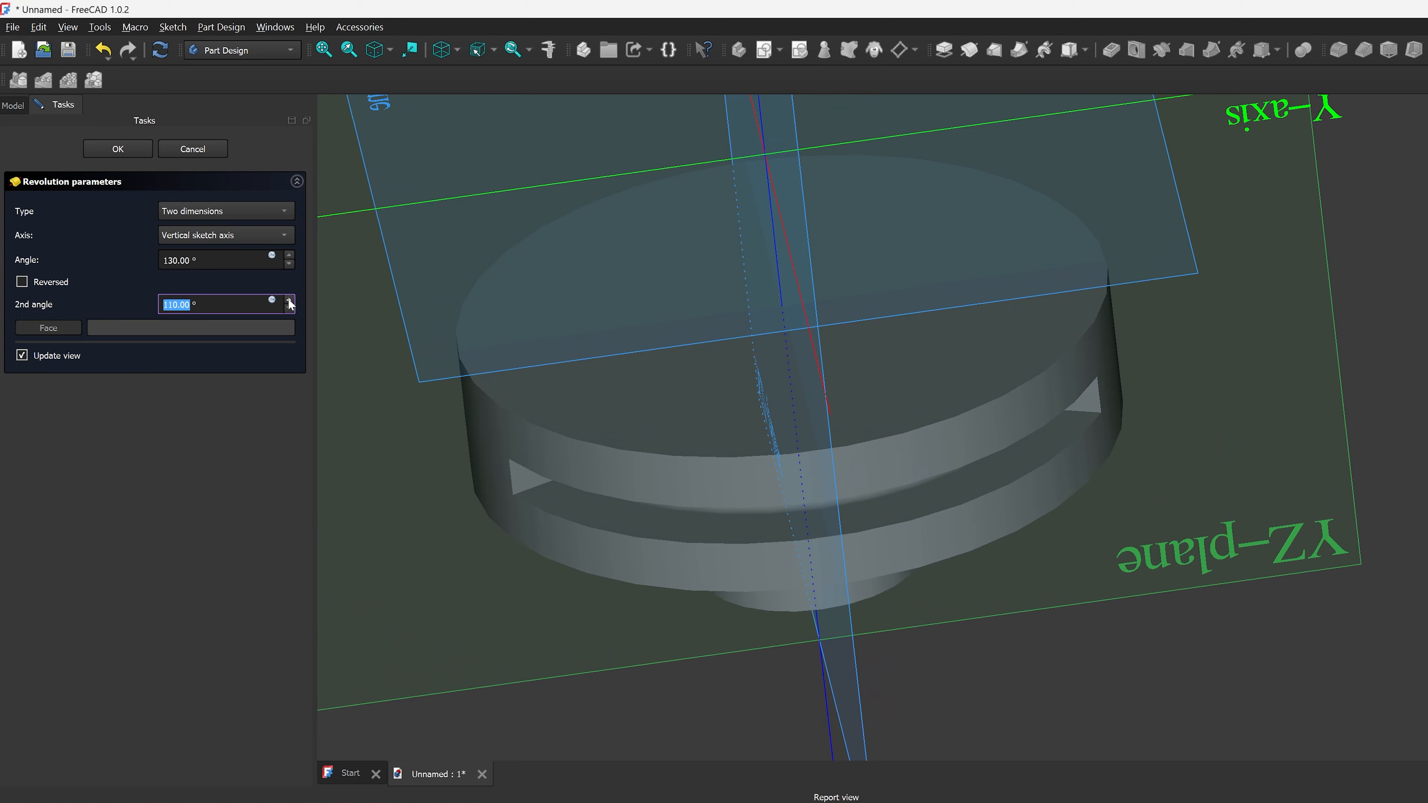
pyautogui.click(289, 307)
pyautogui.click(289, 262)
pyautogui.click(288, 262)
pyautogui.click(288, 261)
pyautogui.click(289, 261)
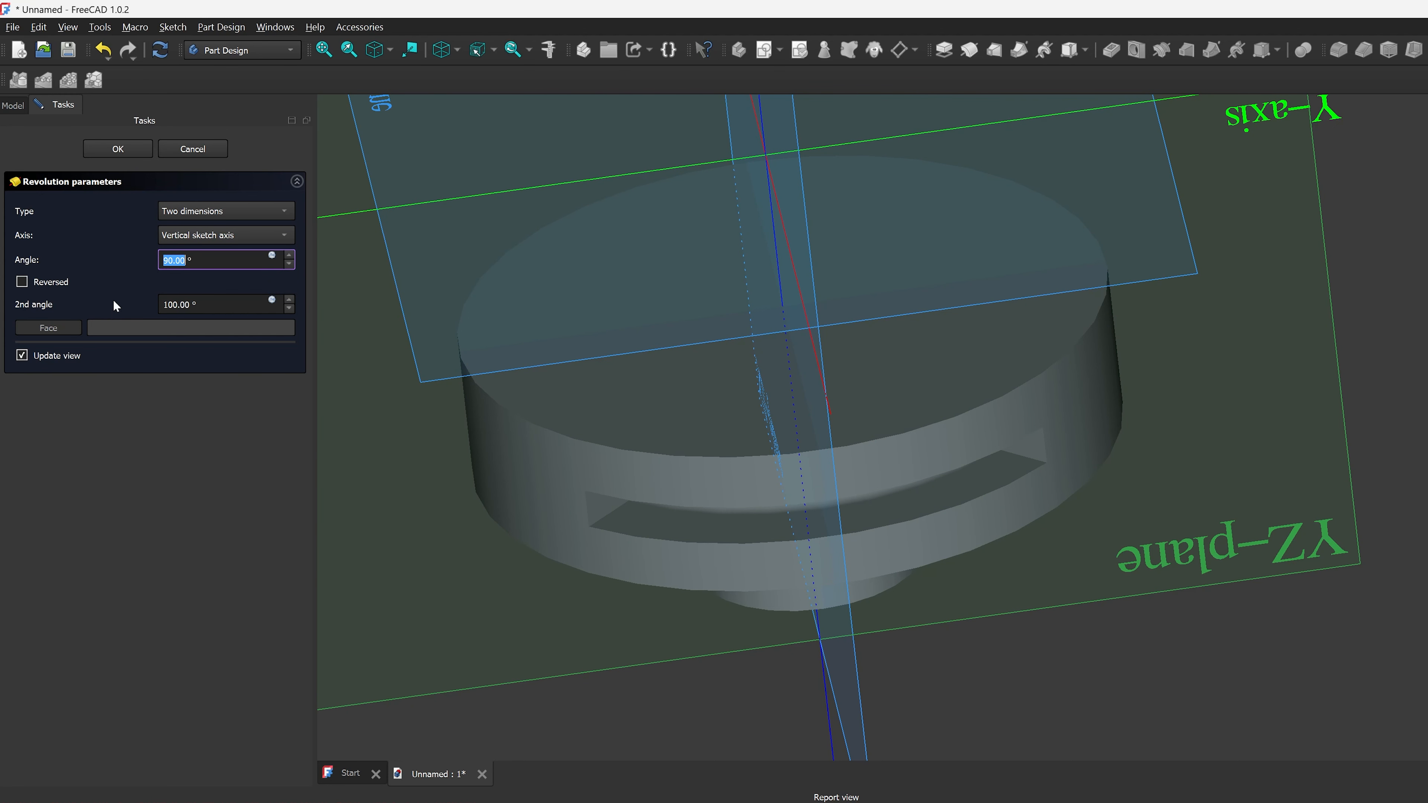
# Step: Return the groove to the Dimension type with an 80° angle and accept the feature
pyautogui.click(259, 211)
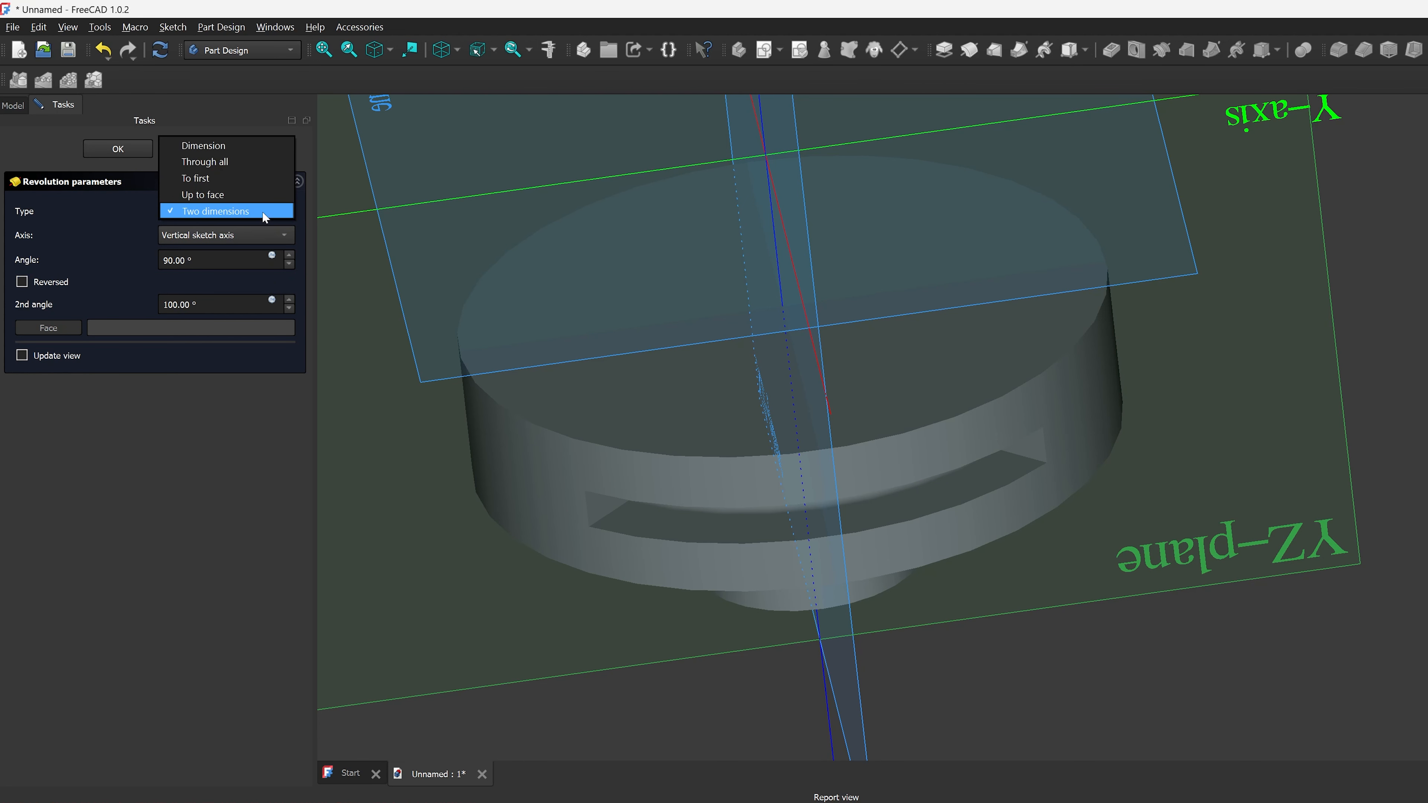
pyautogui.click(257, 146)
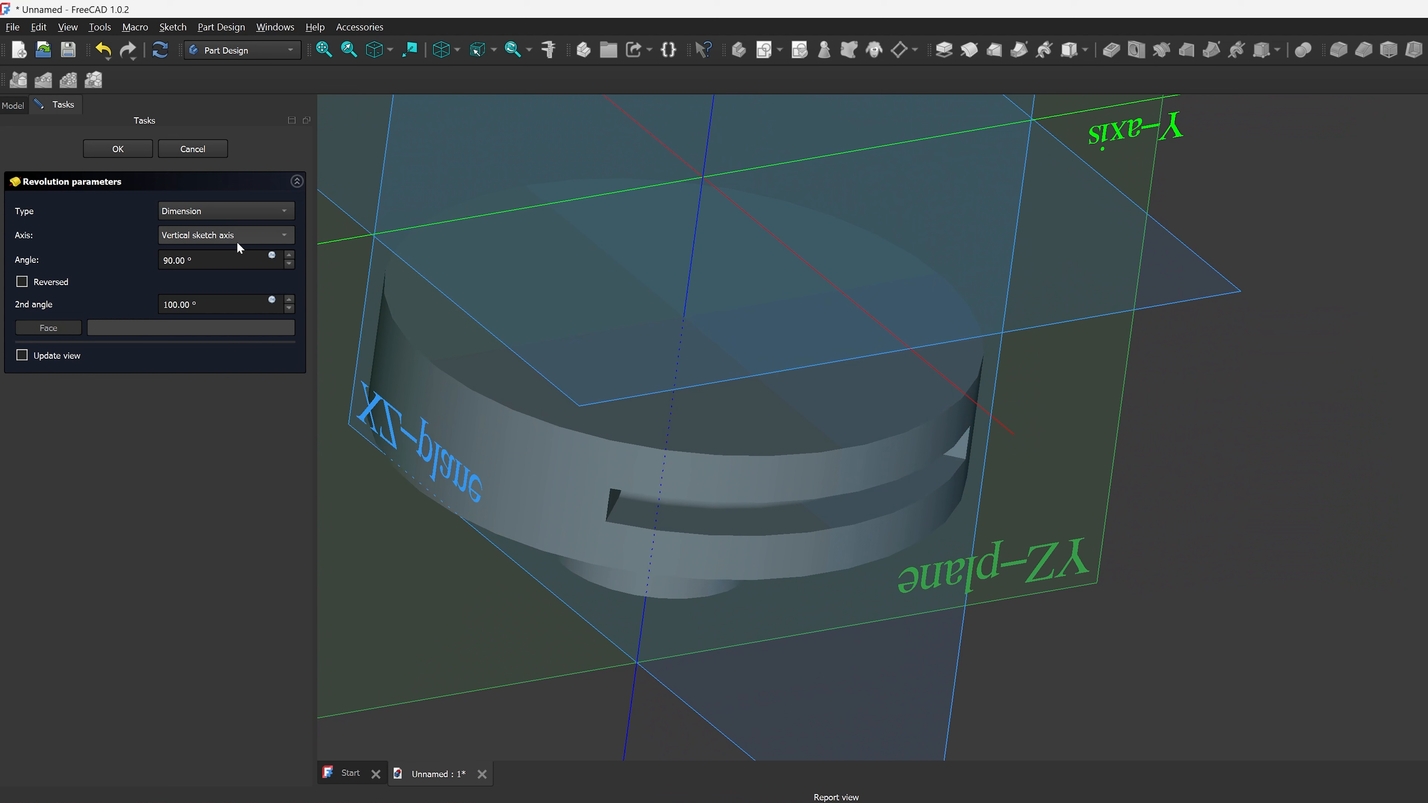
pyautogui.click(248, 238)
pyautogui.click(252, 237)
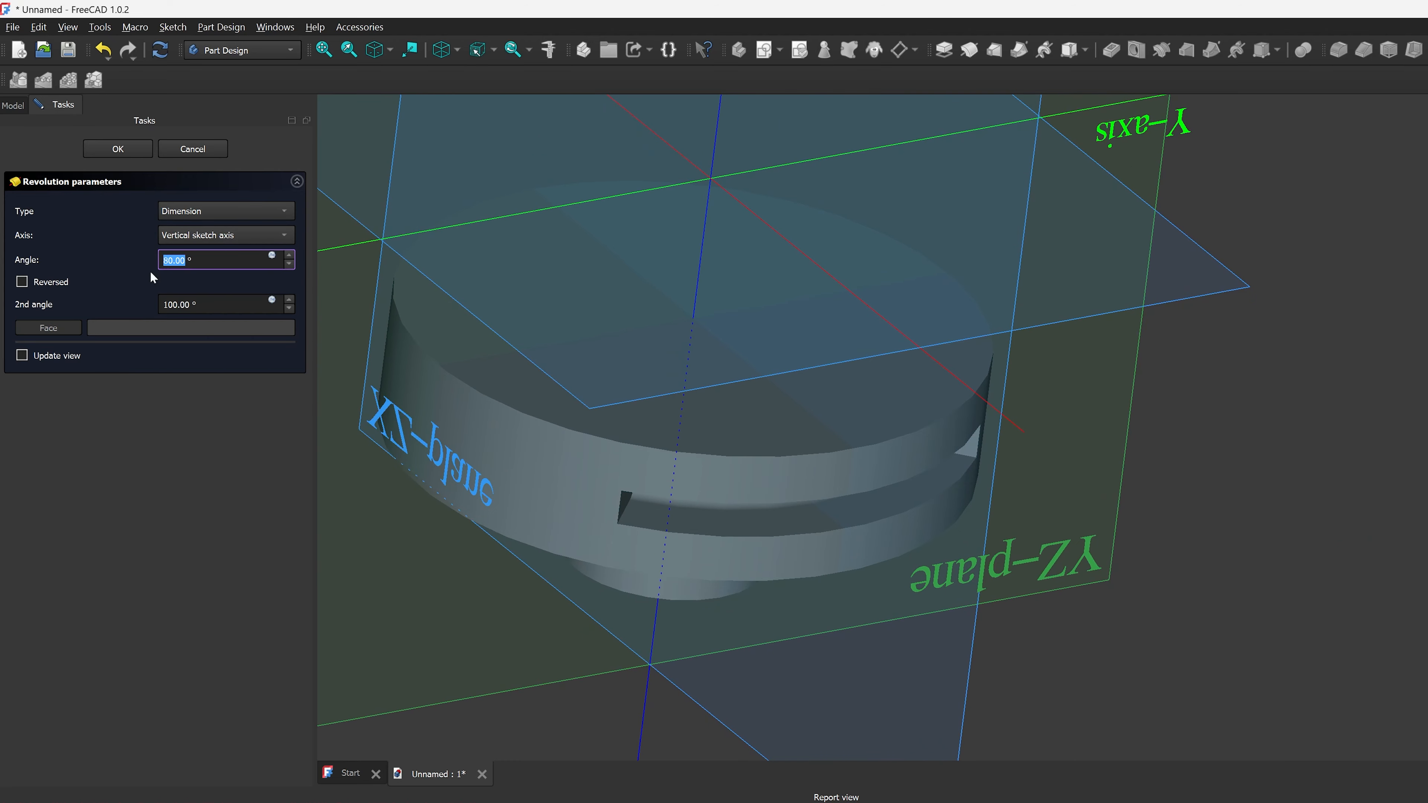
pyautogui.click(248, 212)
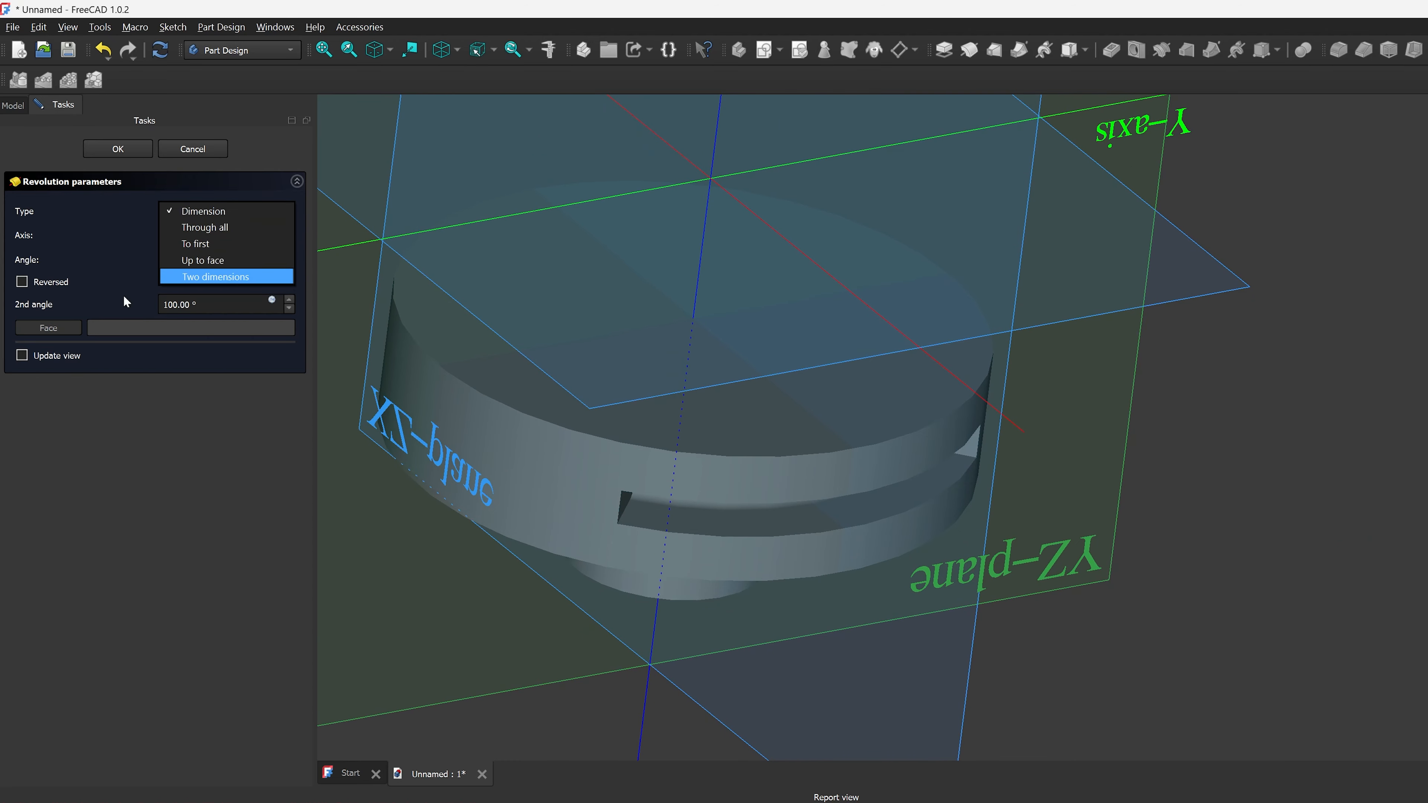
pyautogui.click(239, 212)
pyautogui.click(239, 213)
pyautogui.click(131, 280)
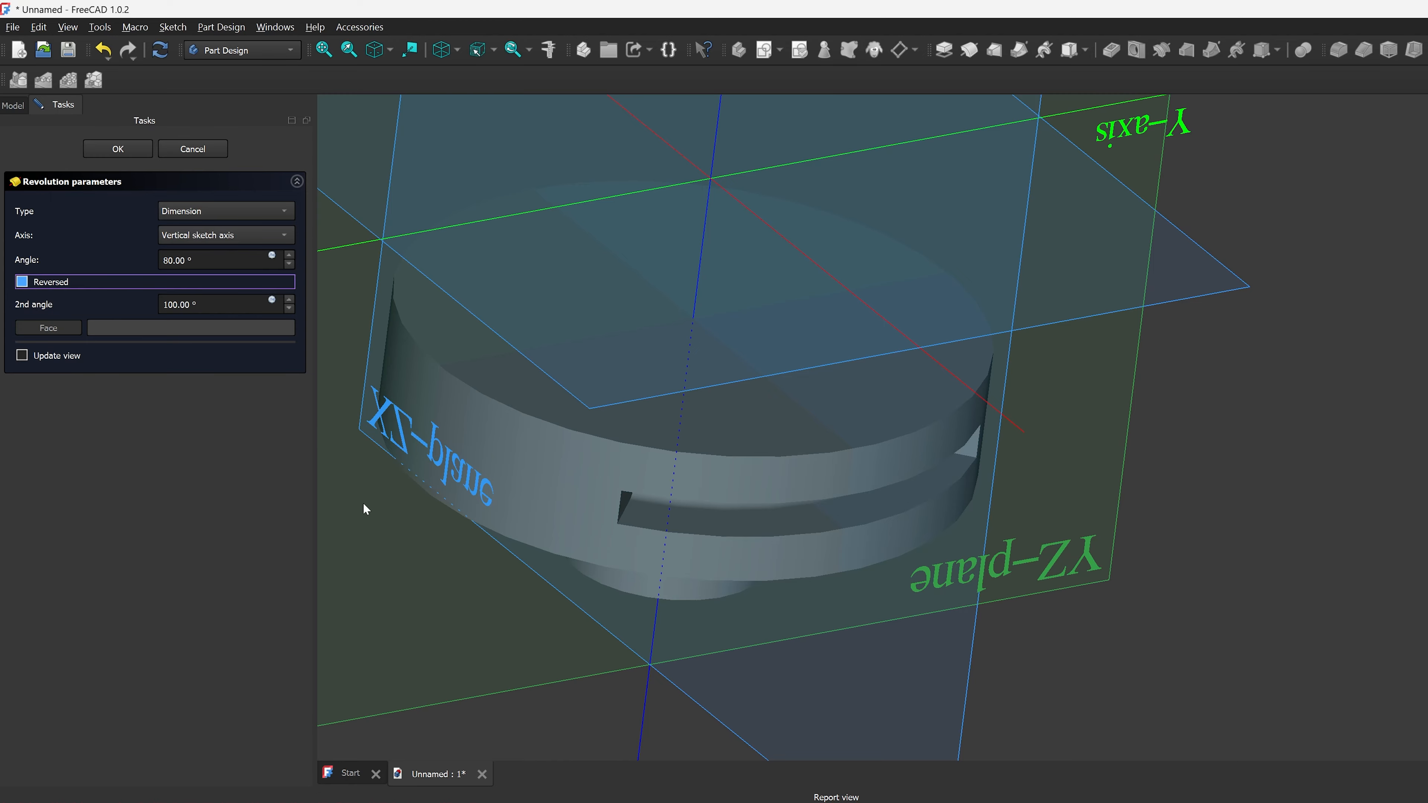
pyautogui.click(140, 150)
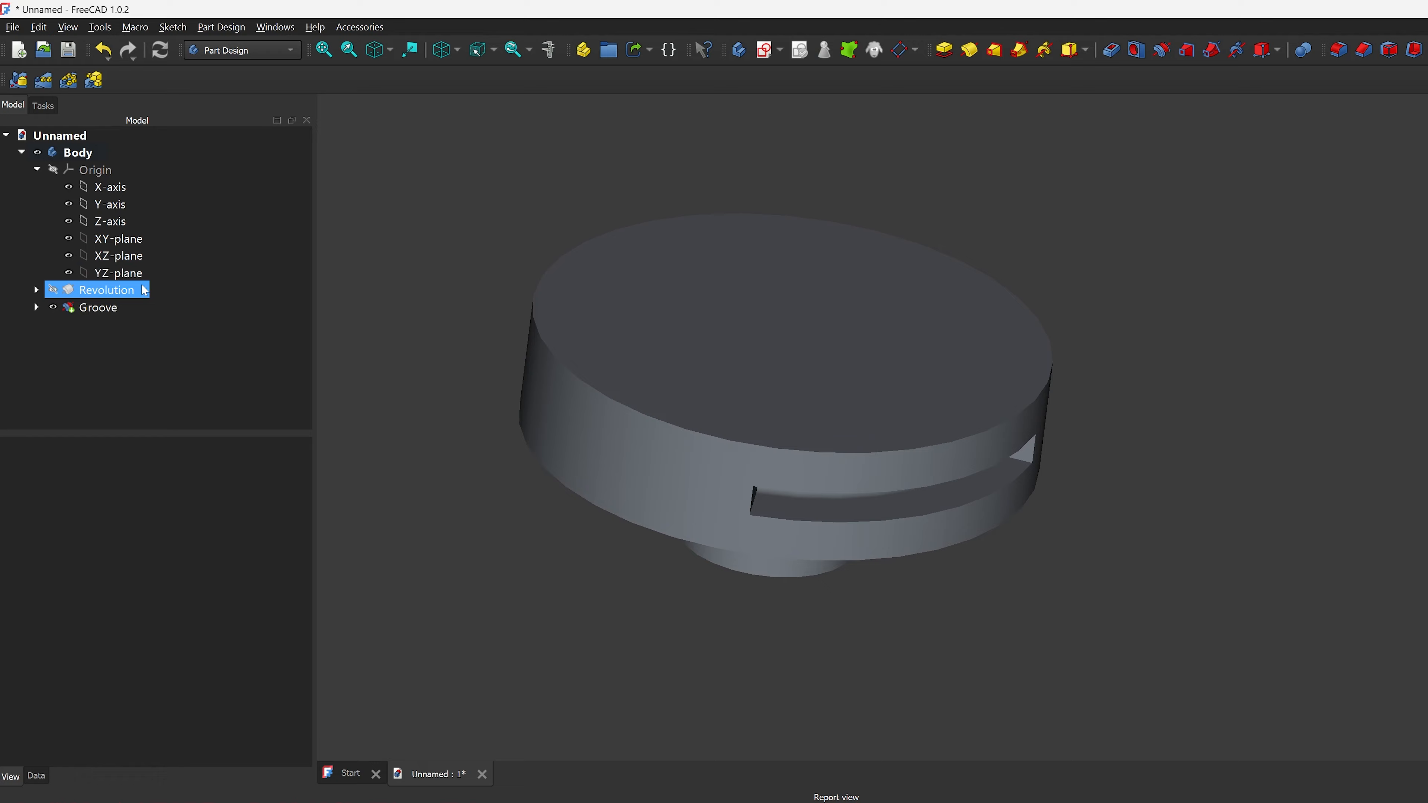
# Step: Delete the groove feature from the body, keeping its slot sketch
pyautogui.click(115, 310)
pyautogui.rightClick(116, 310)
pyautogui.click(321, 696)
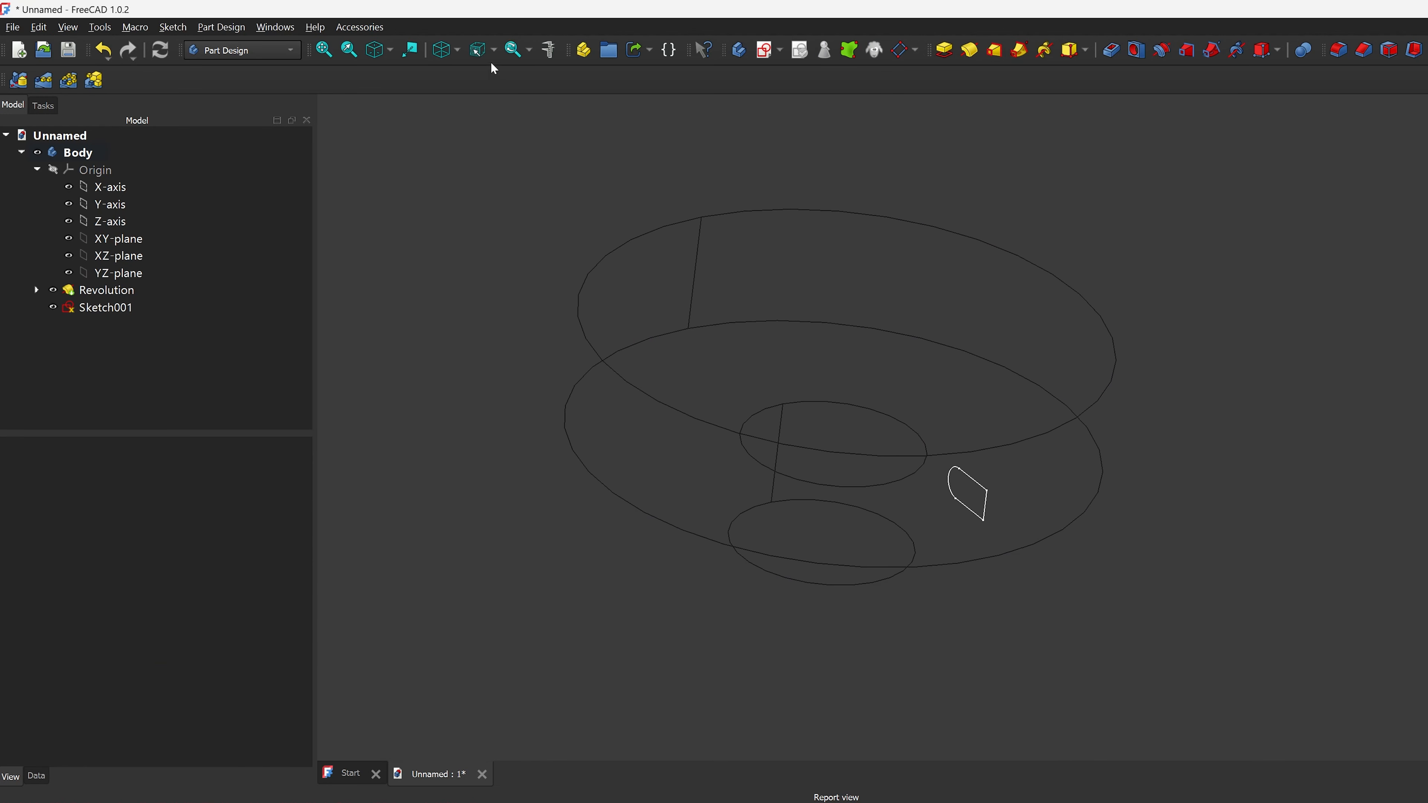
# Step: View the revolved disc in shaded display, and return it to wireframe so the slot sketch can be seen
pyautogui.click(457, 49)
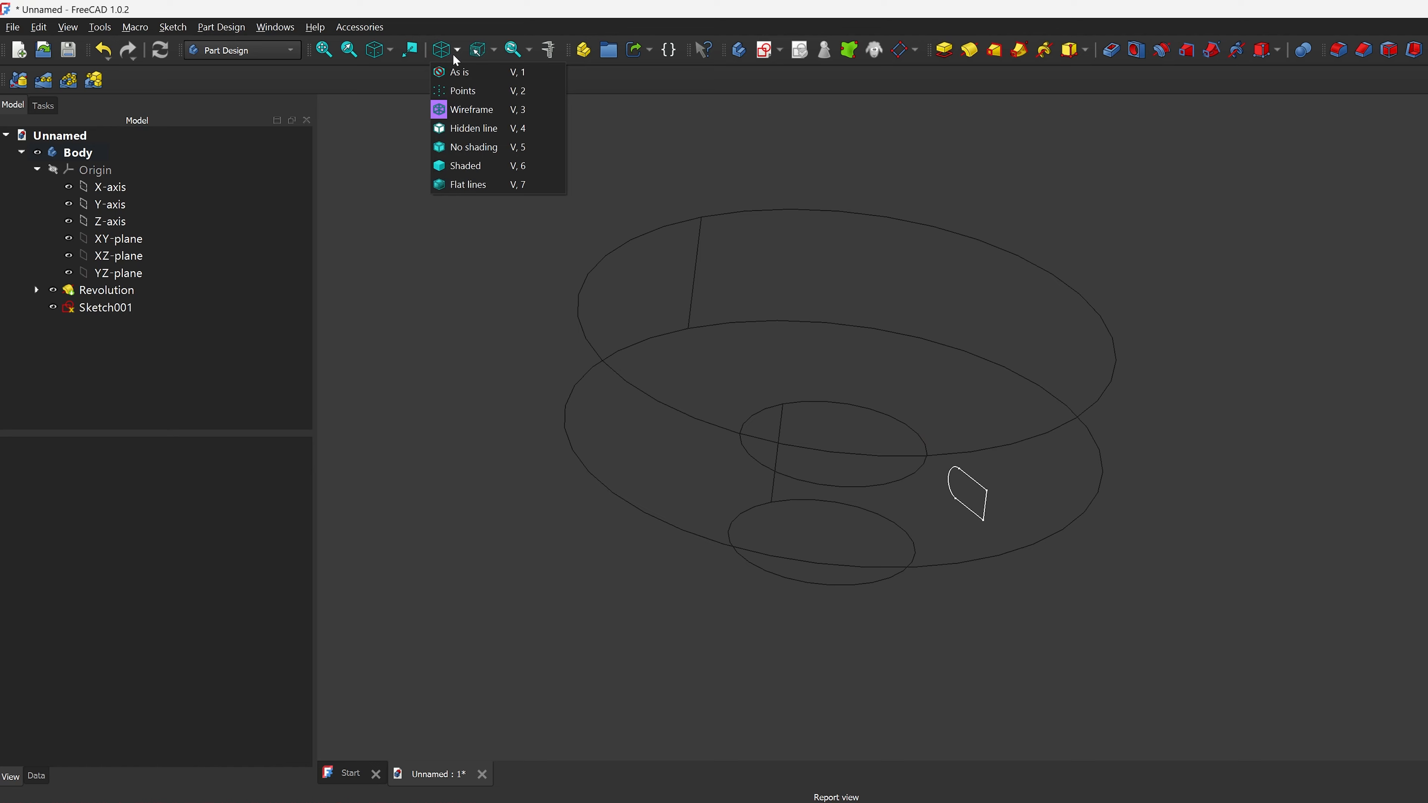
pyautogui.click(478, 167)
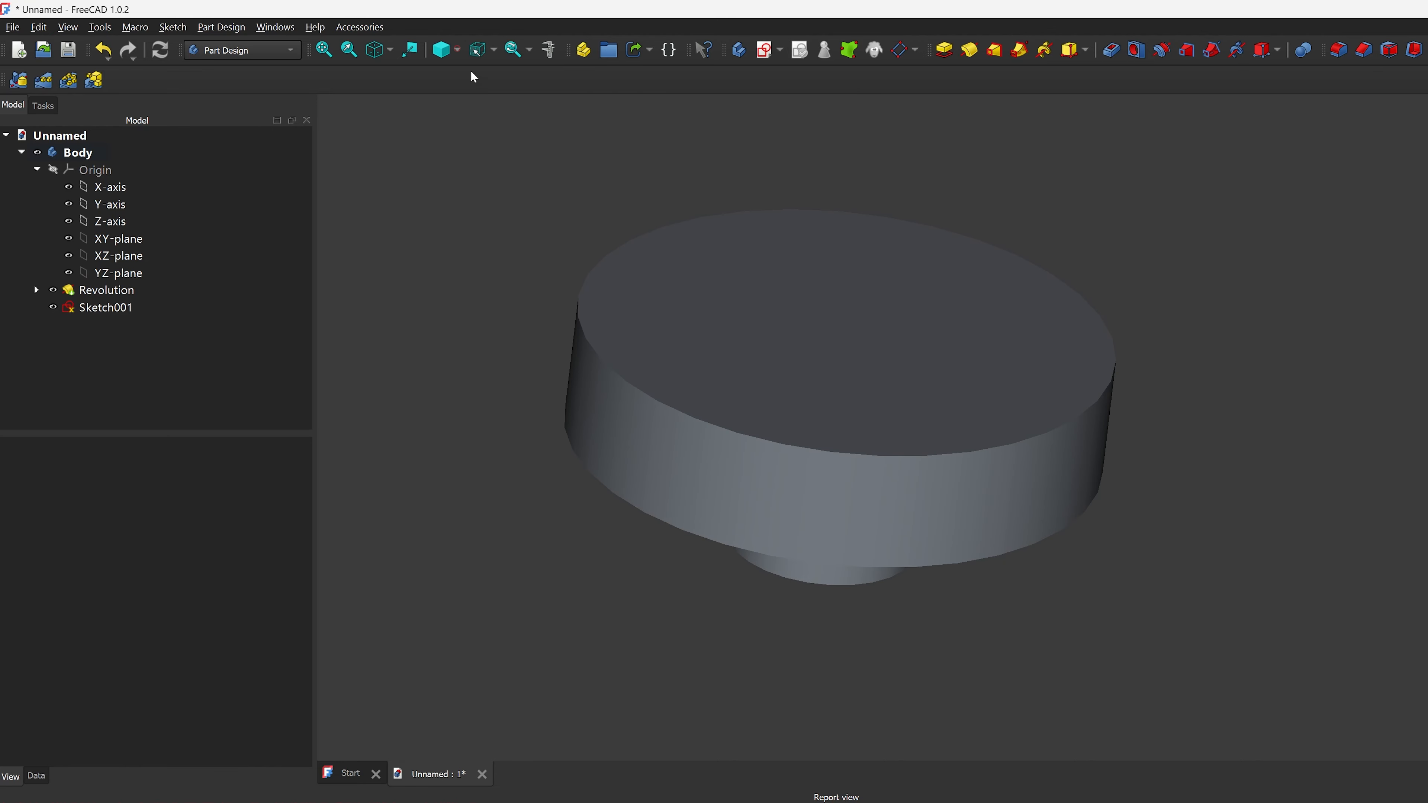
pyautogui.click(457, 49)
pyautogui.click(476, 118)
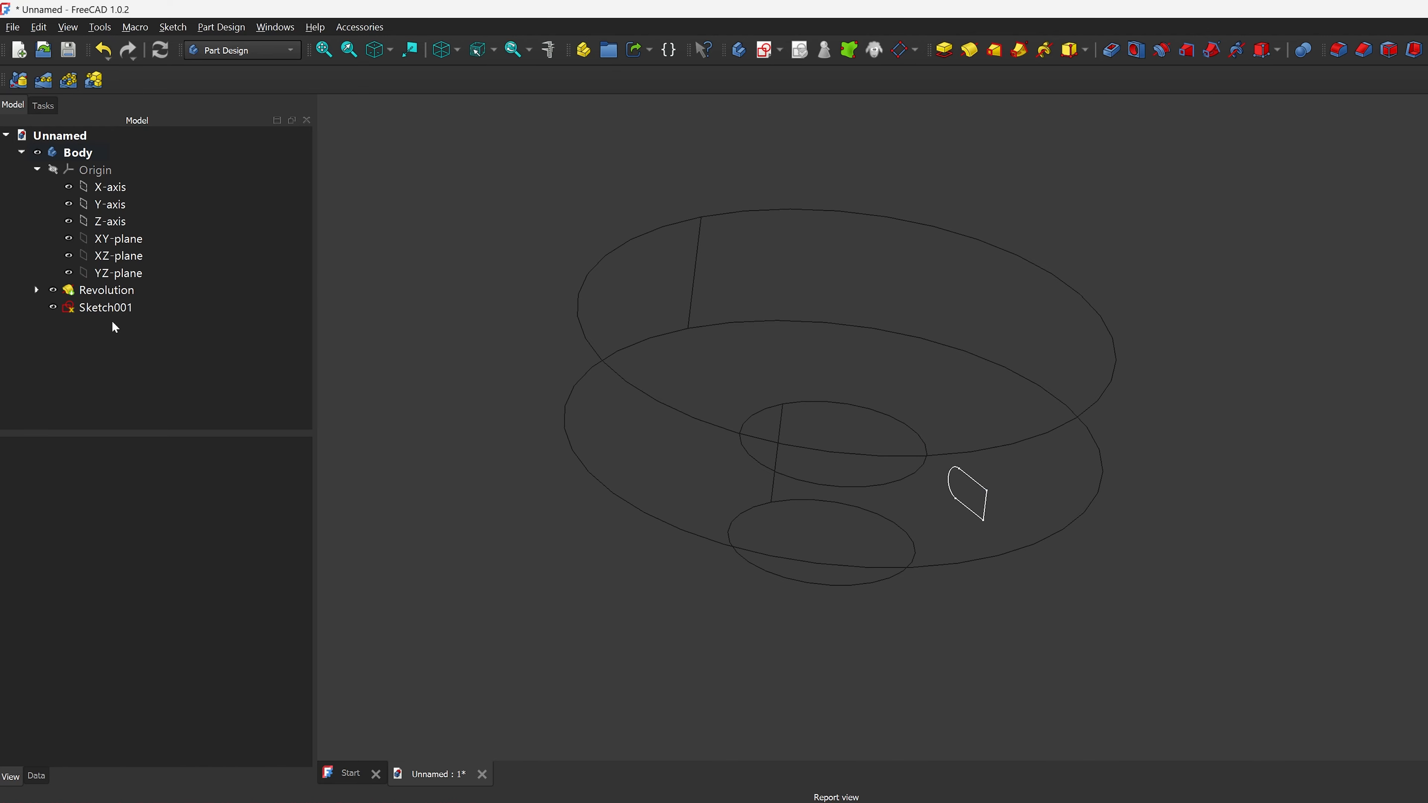
# Step: Create a groove from the slot sketch about the vertical sketch axis with the Two dimensions type, viewed in shaded display
pyautogui.click(115, 307)
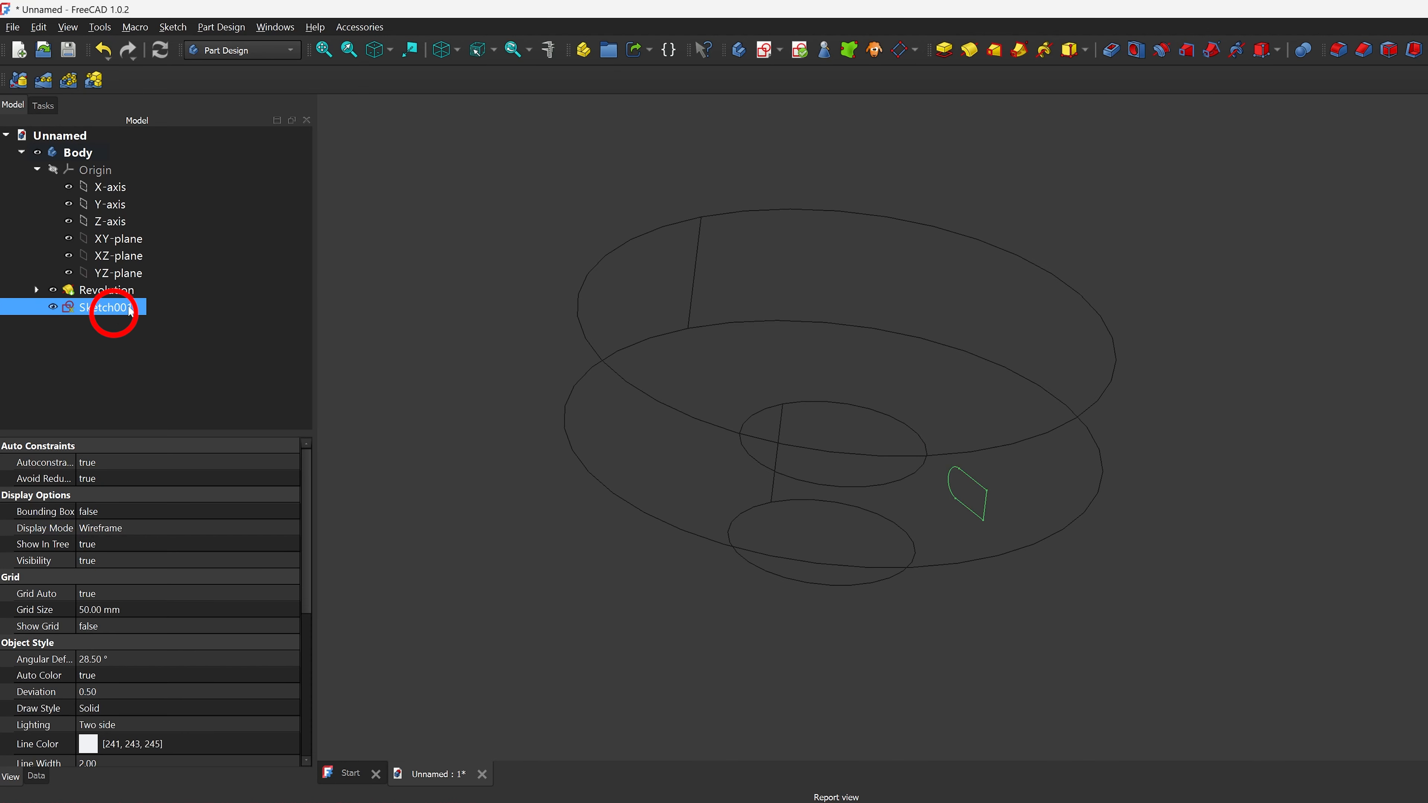
pyautogui.click(1161, 52)
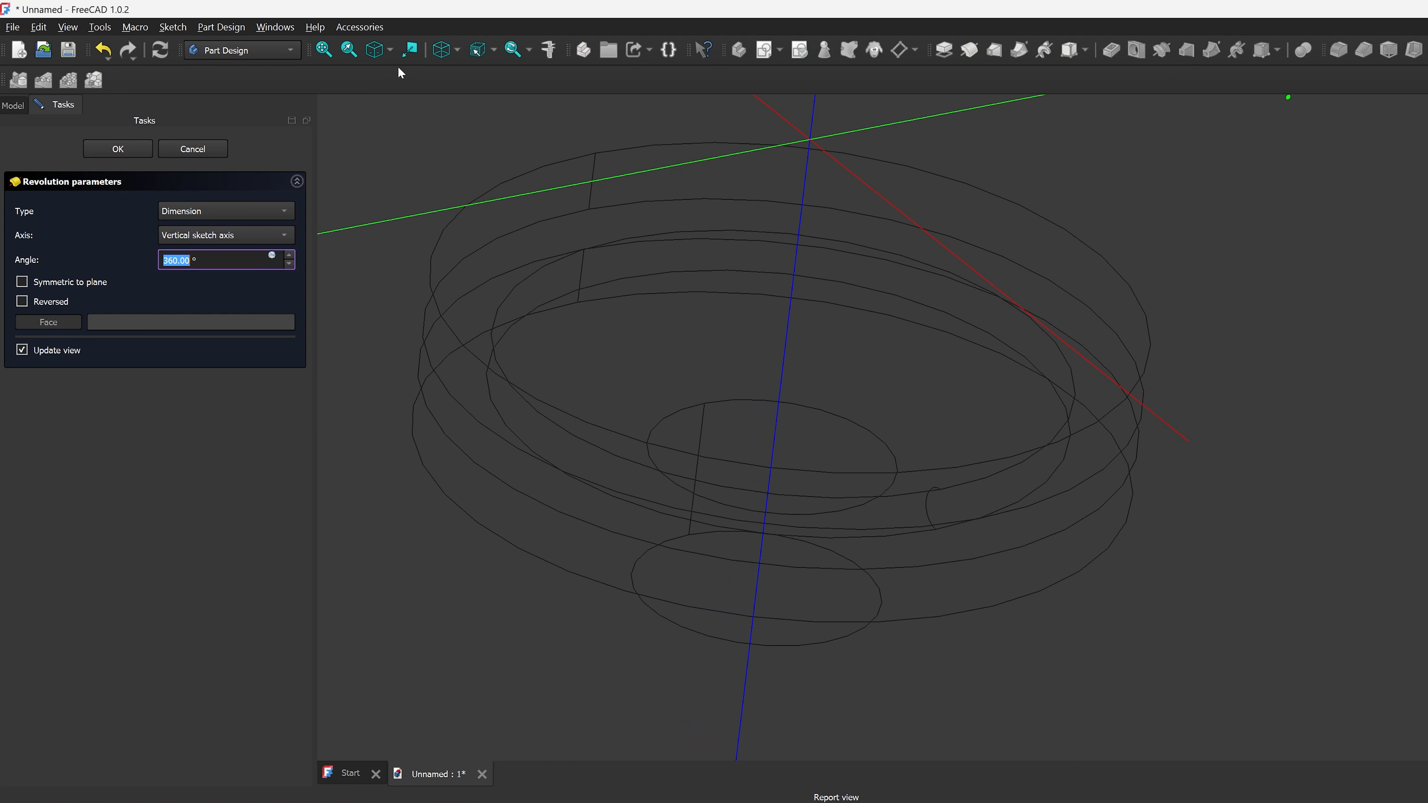
pyautogui.click(459, 52)
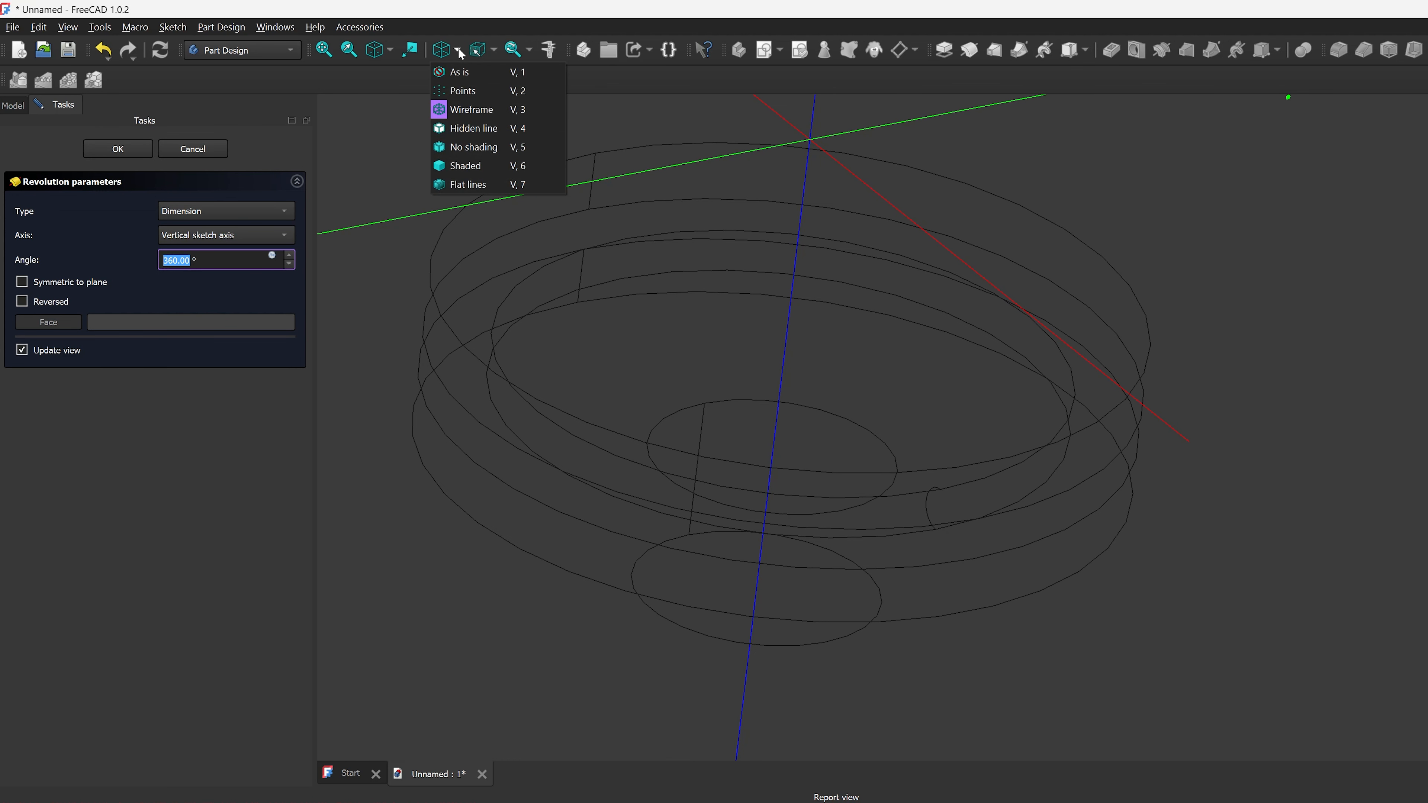
pyautogui.click(473, 168)
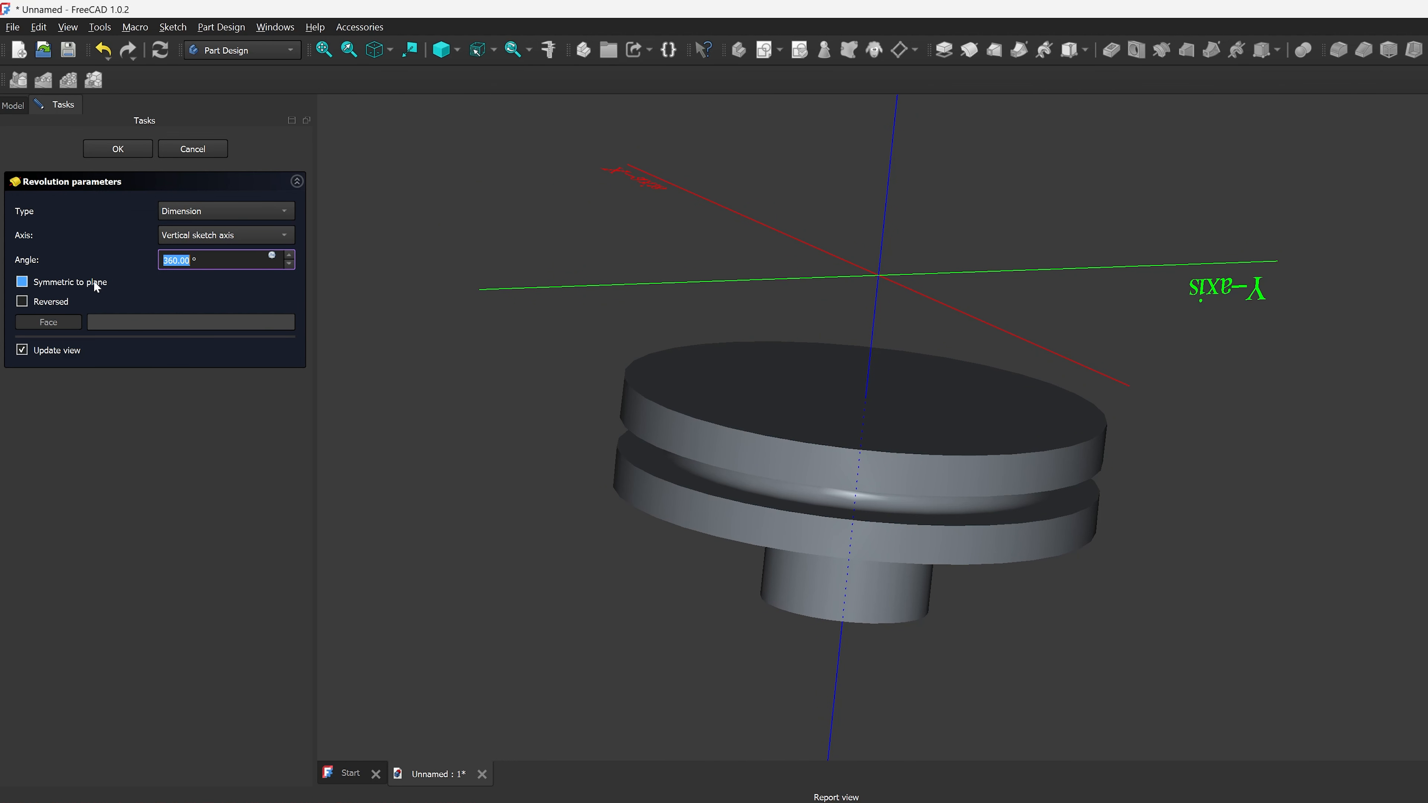
pyautogui.click(262, 212)
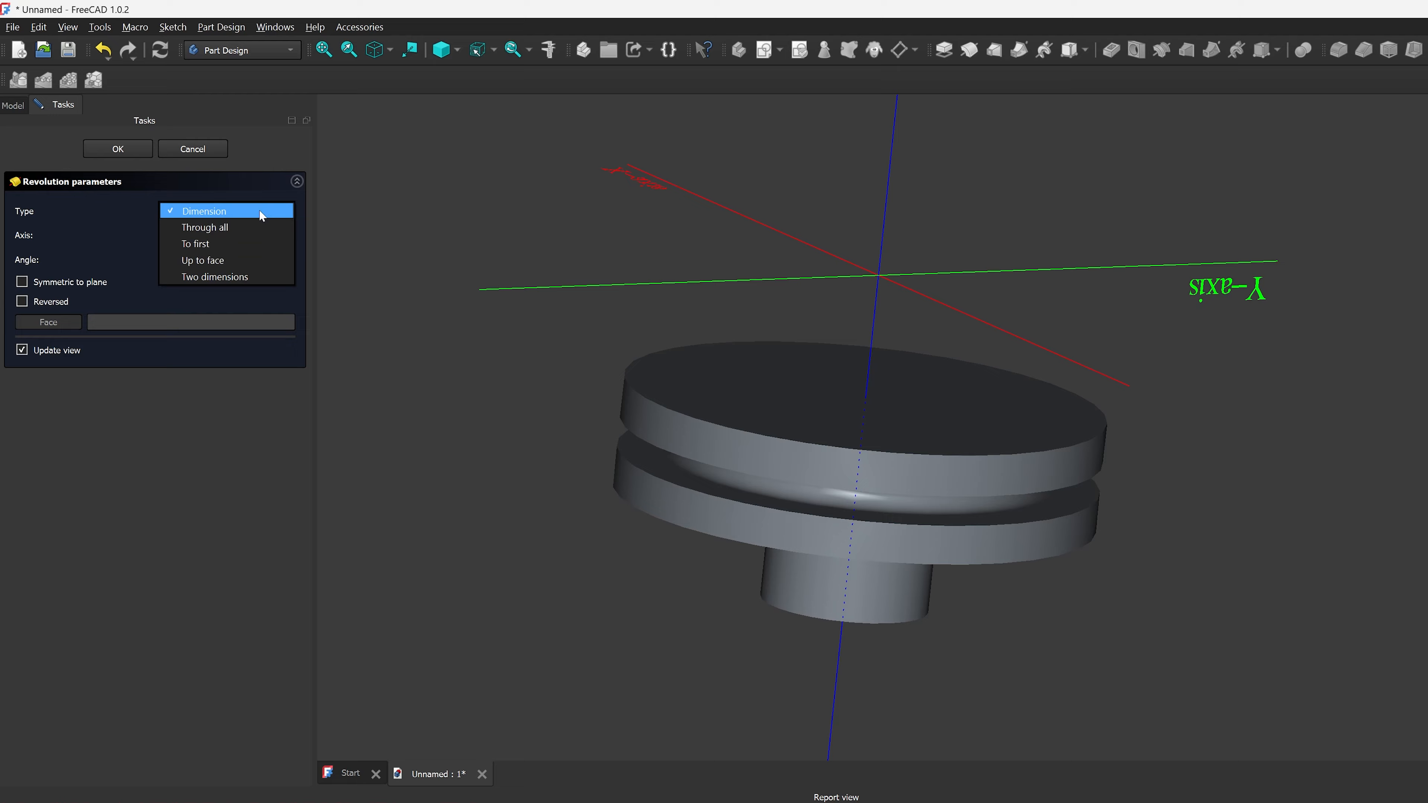
pyautogui.click(231, 275)
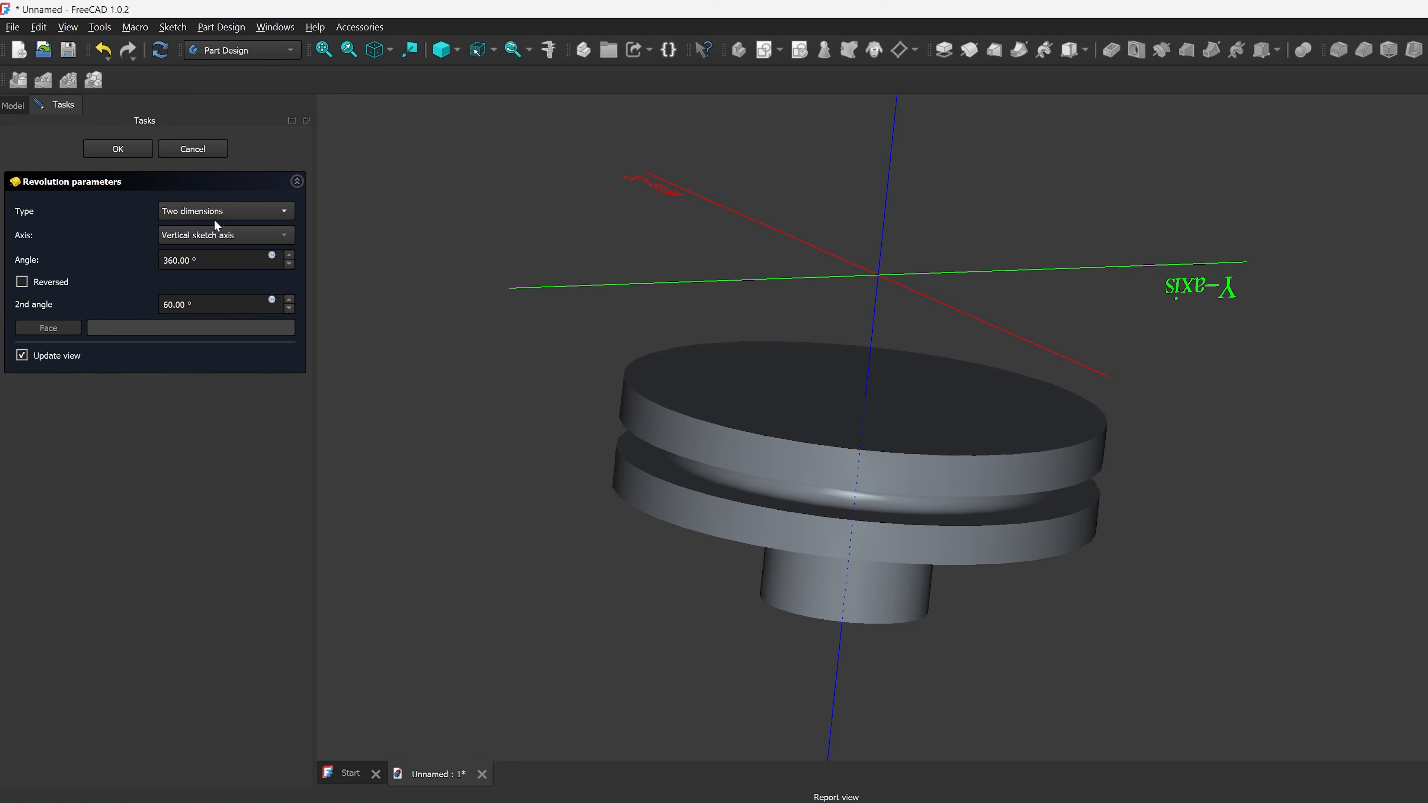
# Step: Show the body's origin planes and hide the XY and YZ planes, keeping only the XZ-plane visible
pyautogui.click(13, 106)
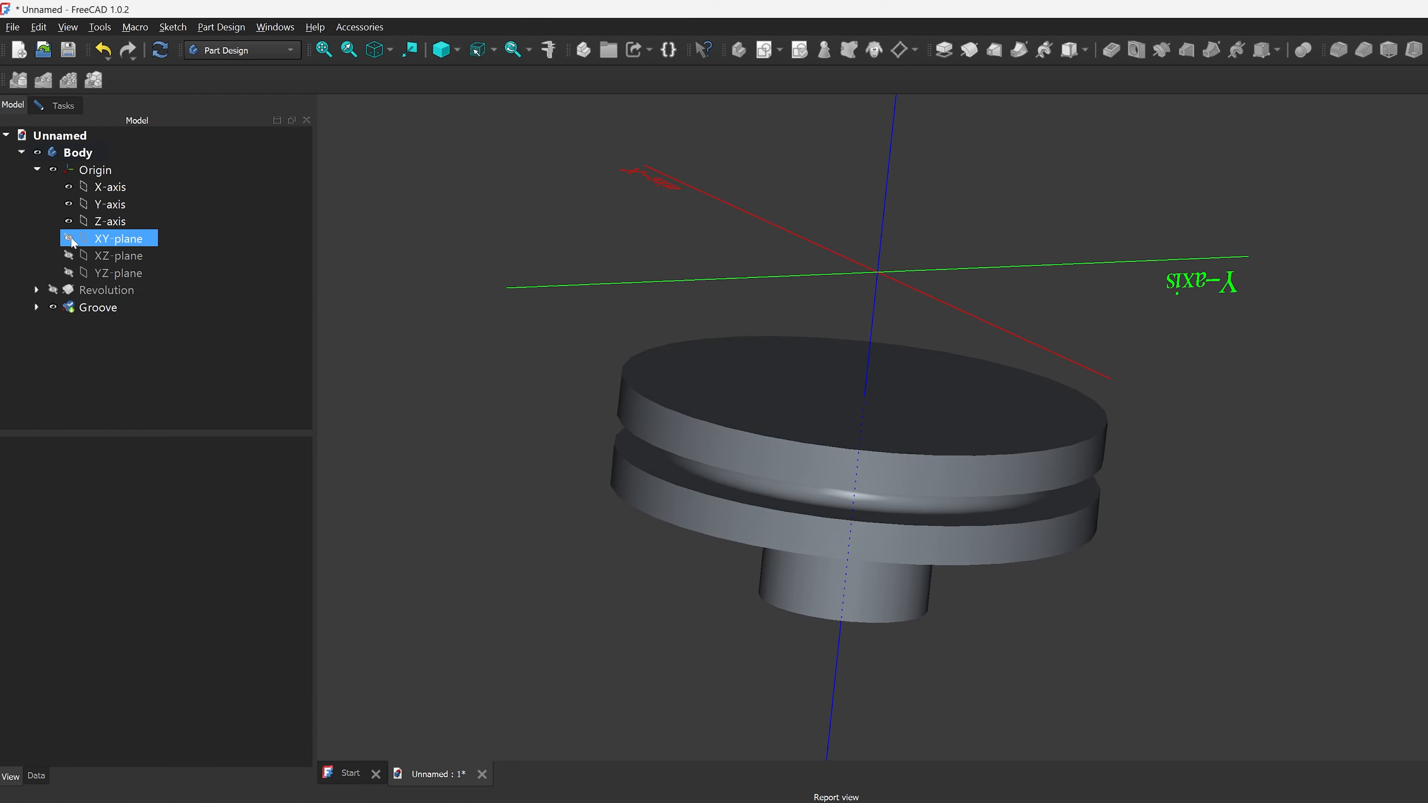
pyautogui.click(68, 238)
pyautogui.click(69, 256)
pyautogui.click(69, 273)
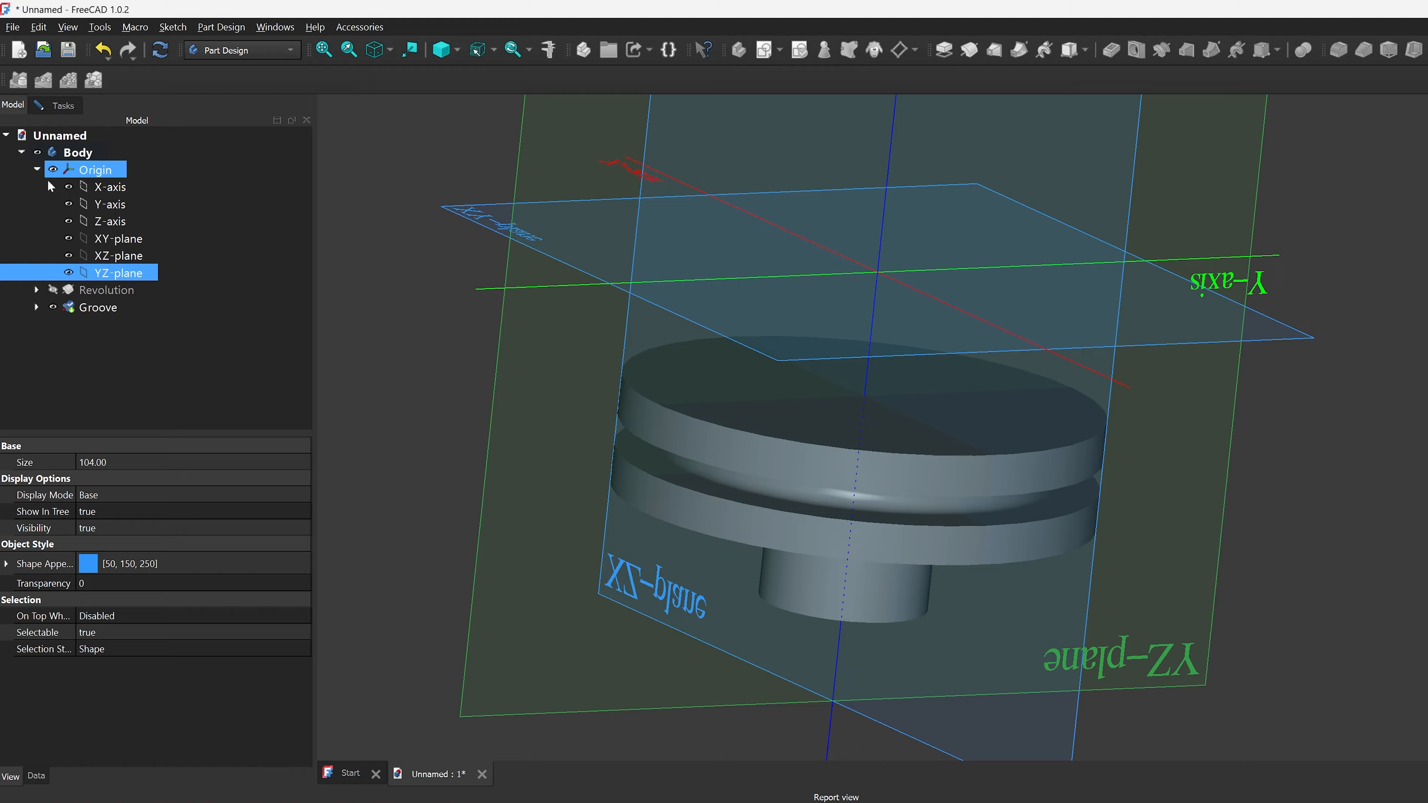
pyautogui.click(68, 238)
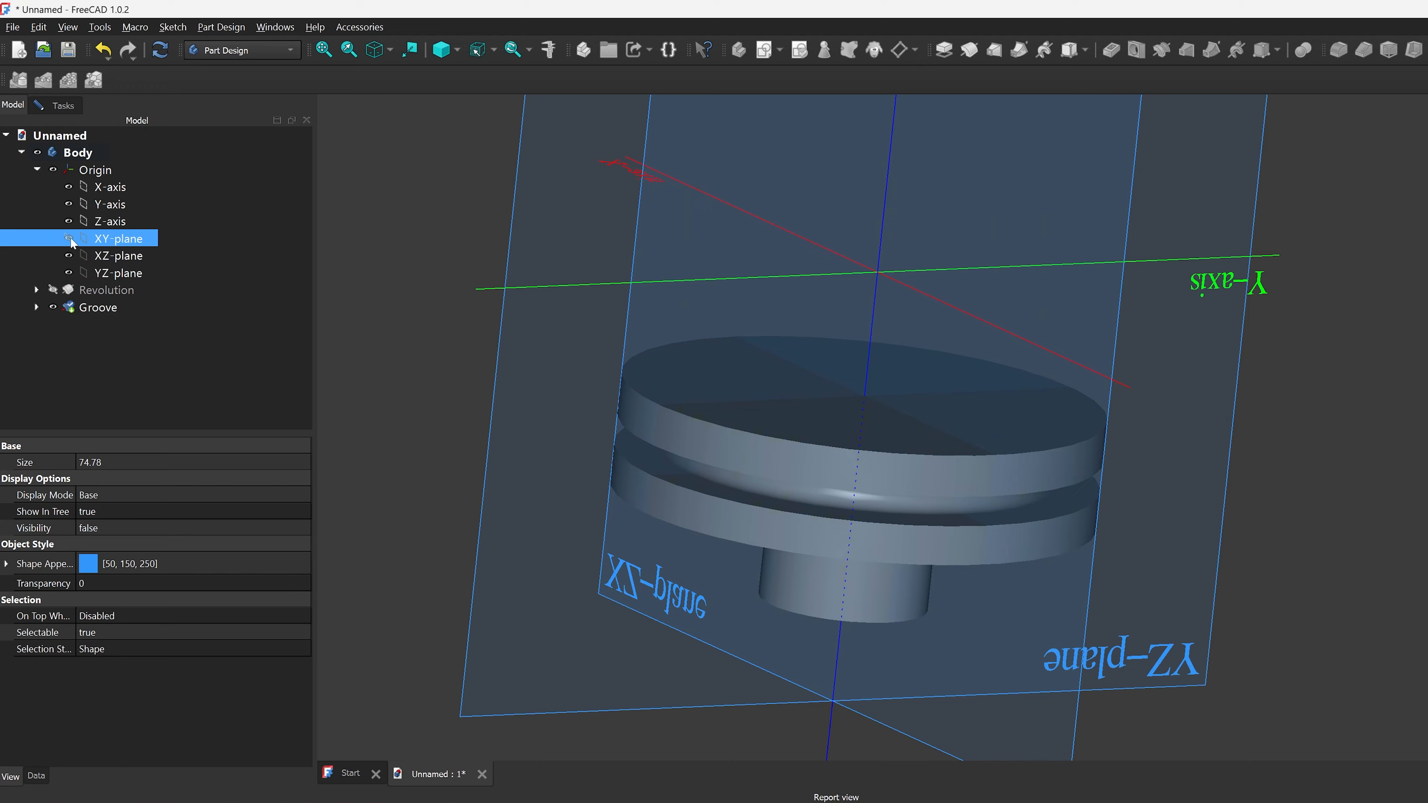
pyautogui.click(69, 256)
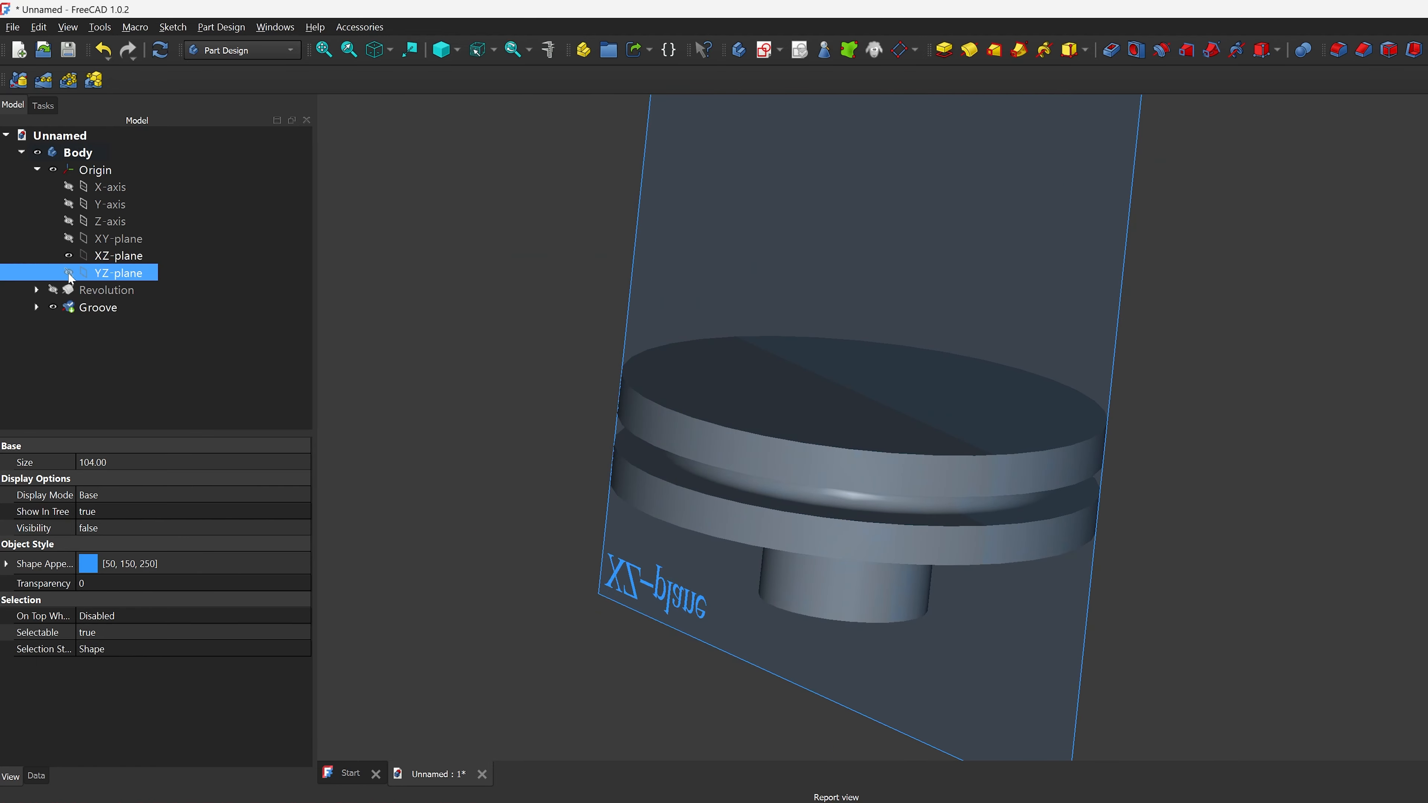
# Step: Reopen the groove's parameters and reduce its first angle to 60°
pyautogui.click(117, 315)
pyautogui.rightClick(116, 315)
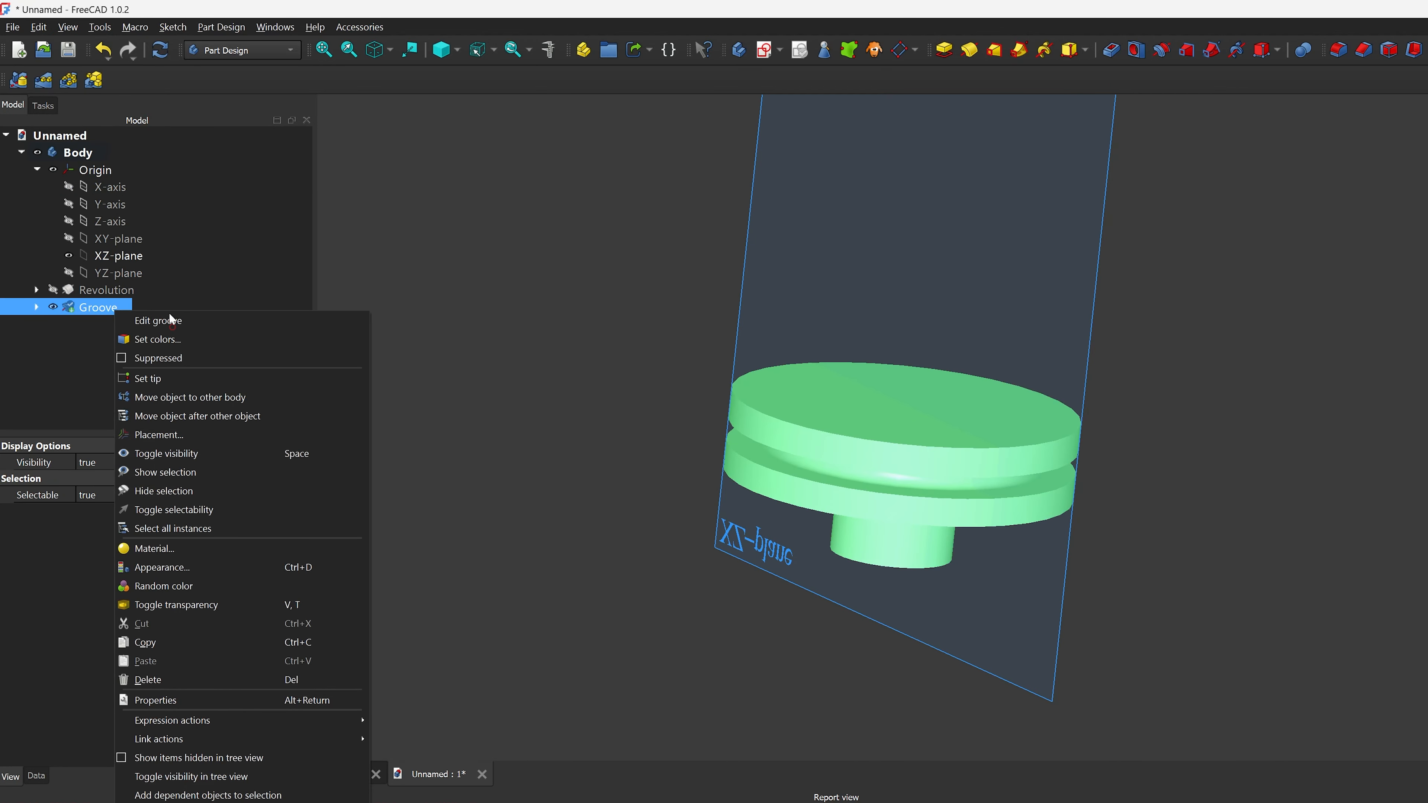
pyautogui.click(171, 321)
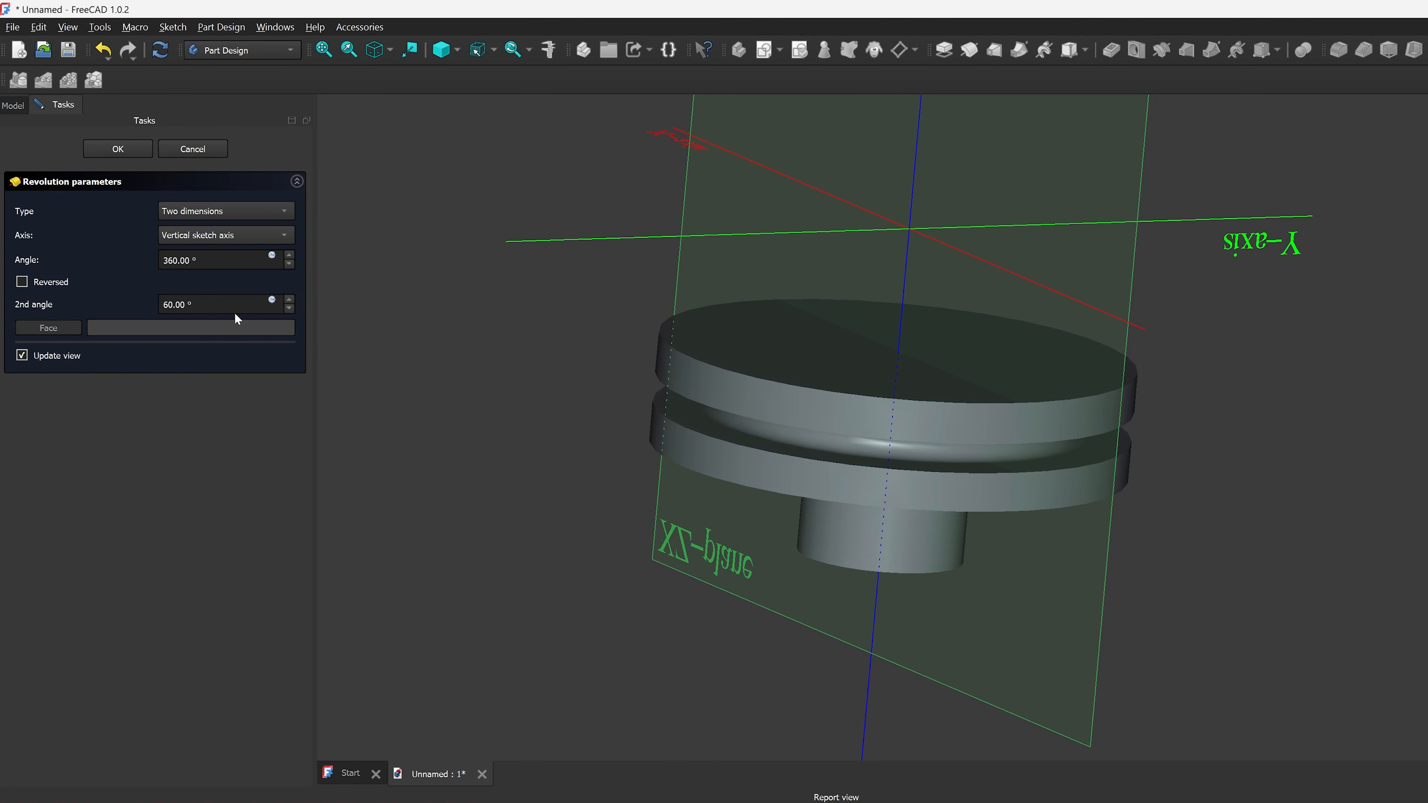
pyautogui.click(289, 262)
pyautogui.click(289, 263)
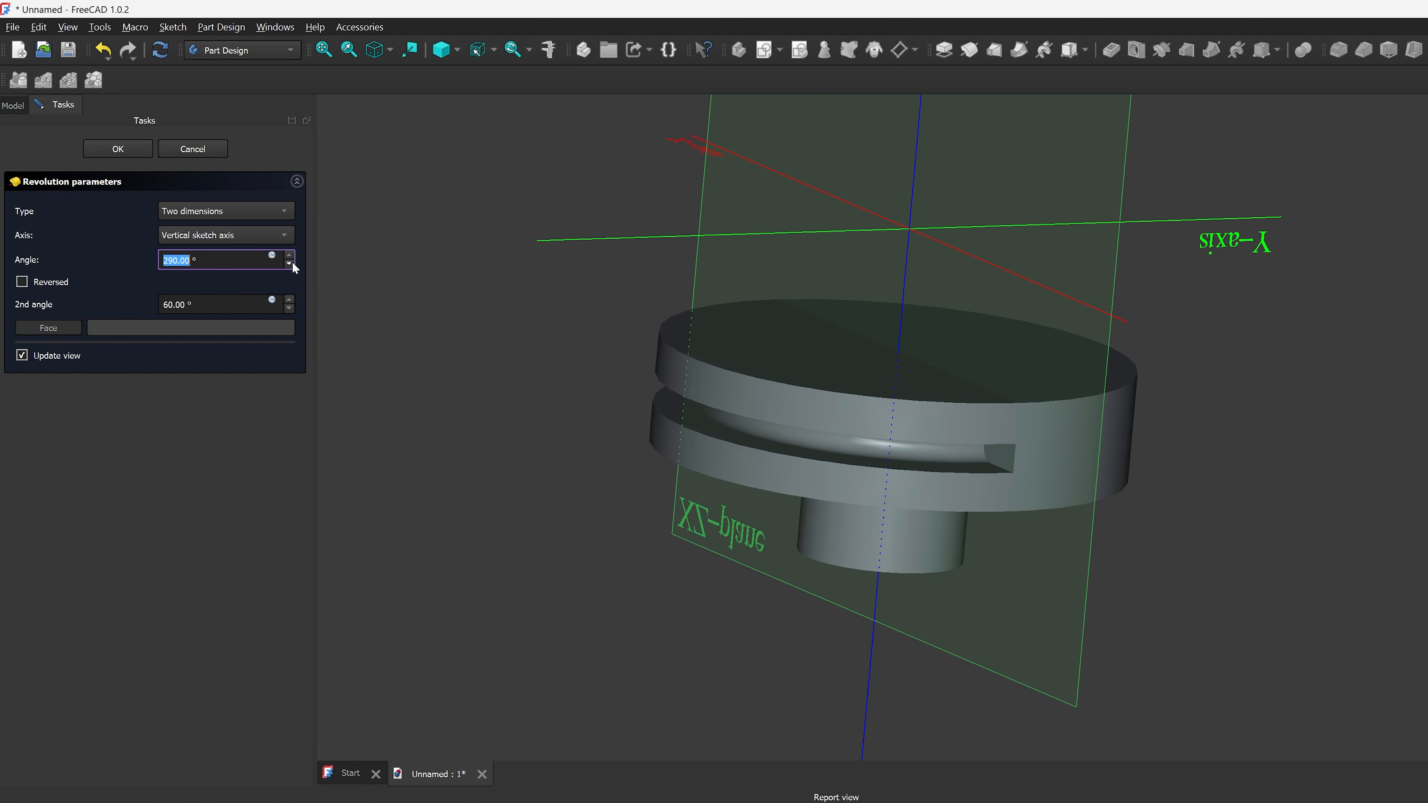
pyautogui.click(289, 263)
pyautogui.click(289, 263)
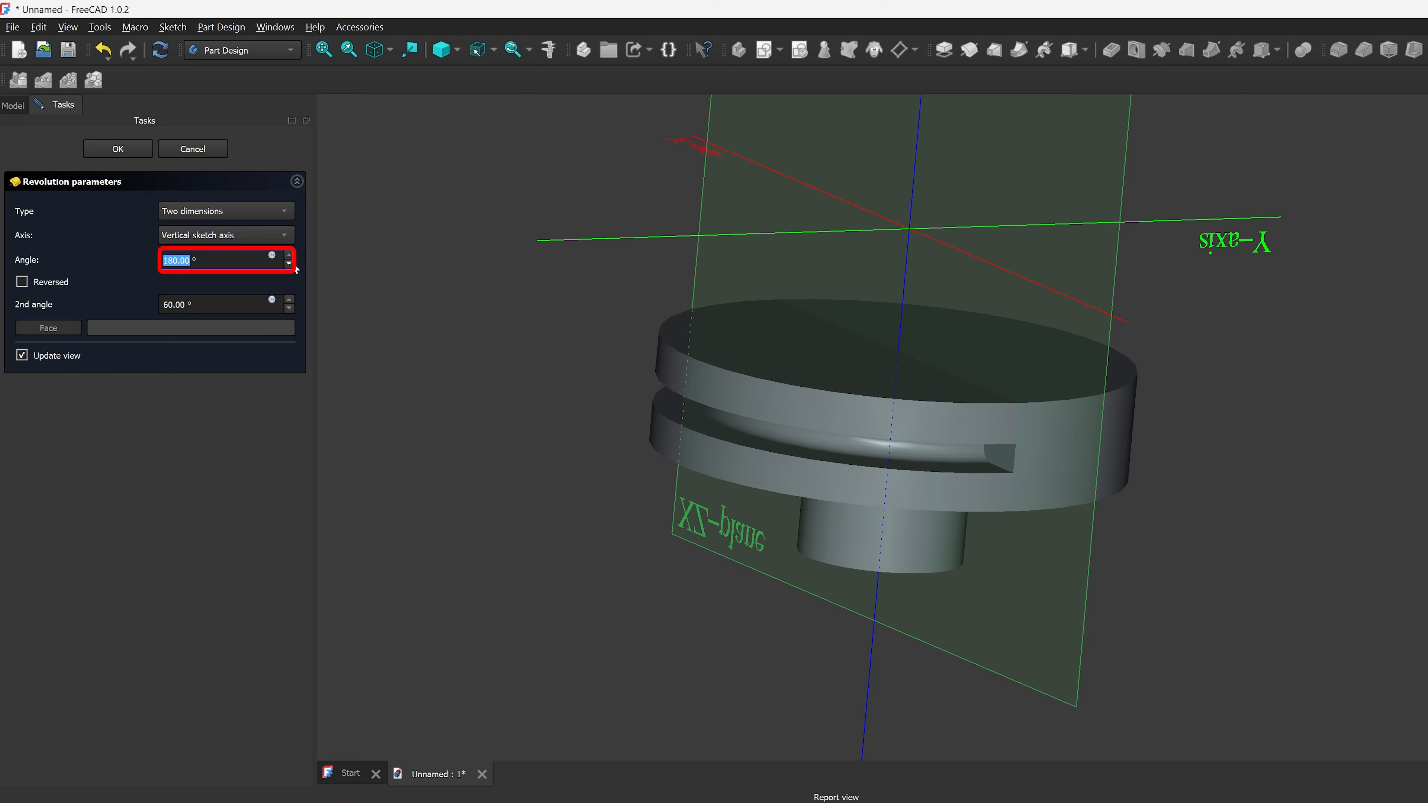
pyautogui.click(289, 264)
pyautogui.click(289, 263)
pyautogui.click(289, 263)
pyautogui.click(289, 263)
pyautogui.click(289, 263)
pyautogui.click(289, 263)
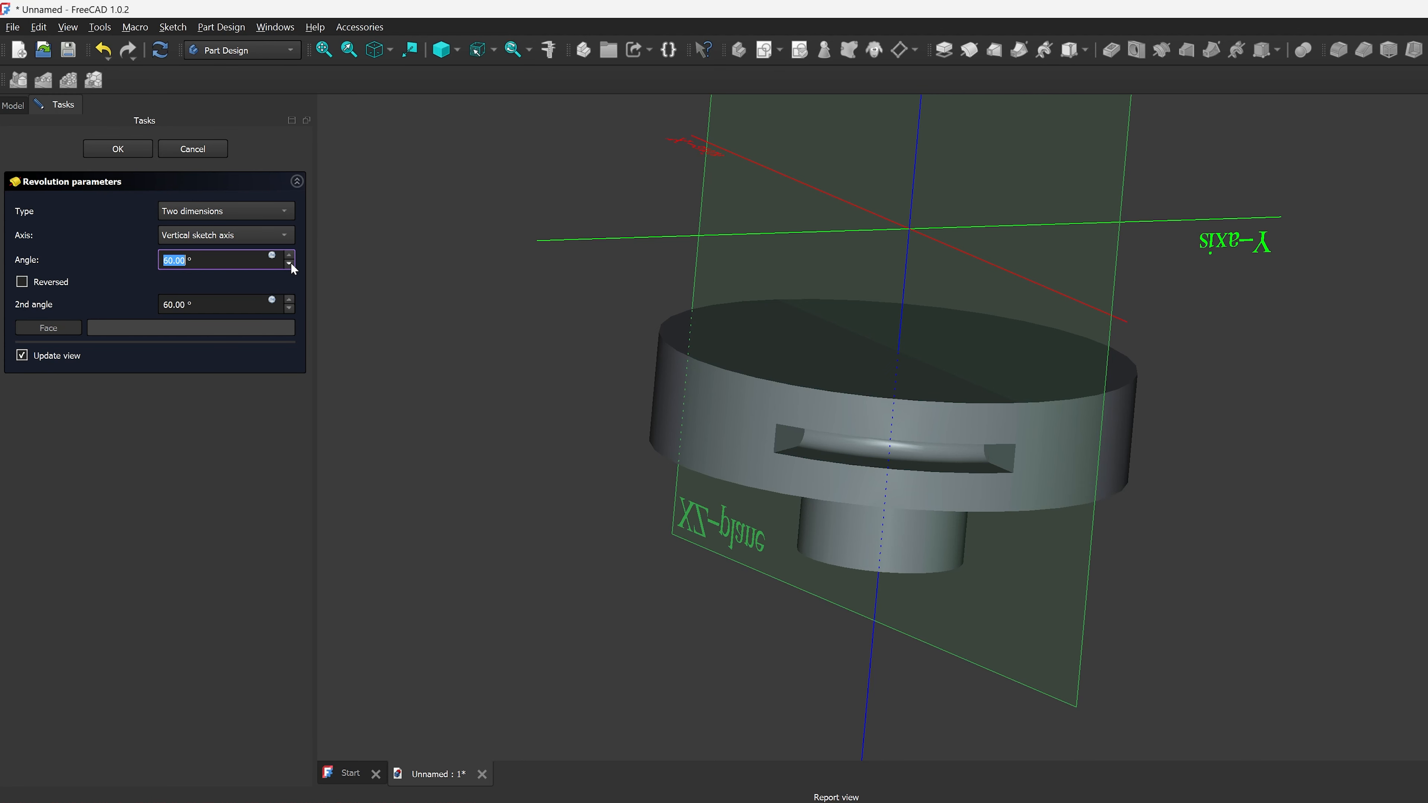
# Step: Set the groove's second angle to 70°, accept the feature and inspect the cut in the disc's rim
pyautogui.click(289, 301)
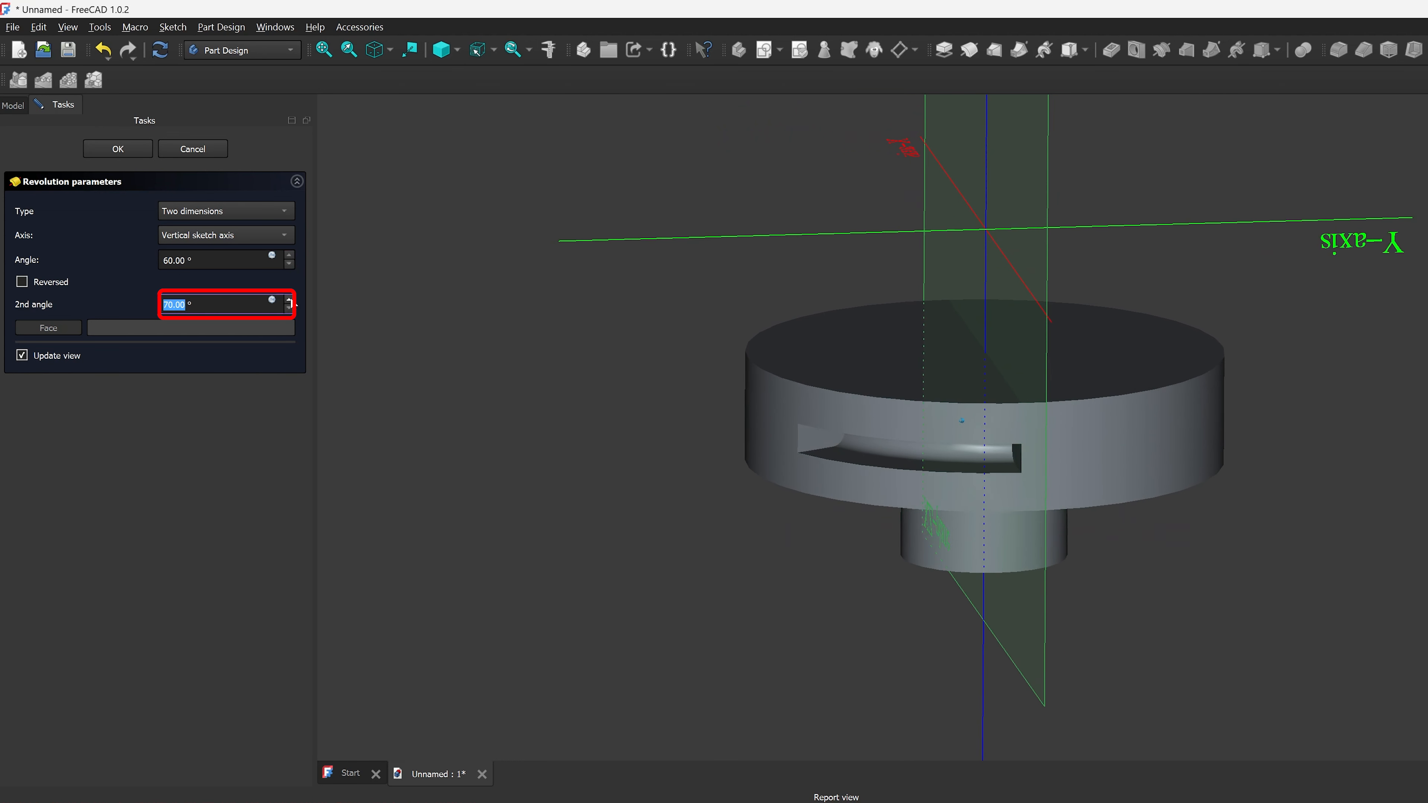
pyautogui.press('Return')
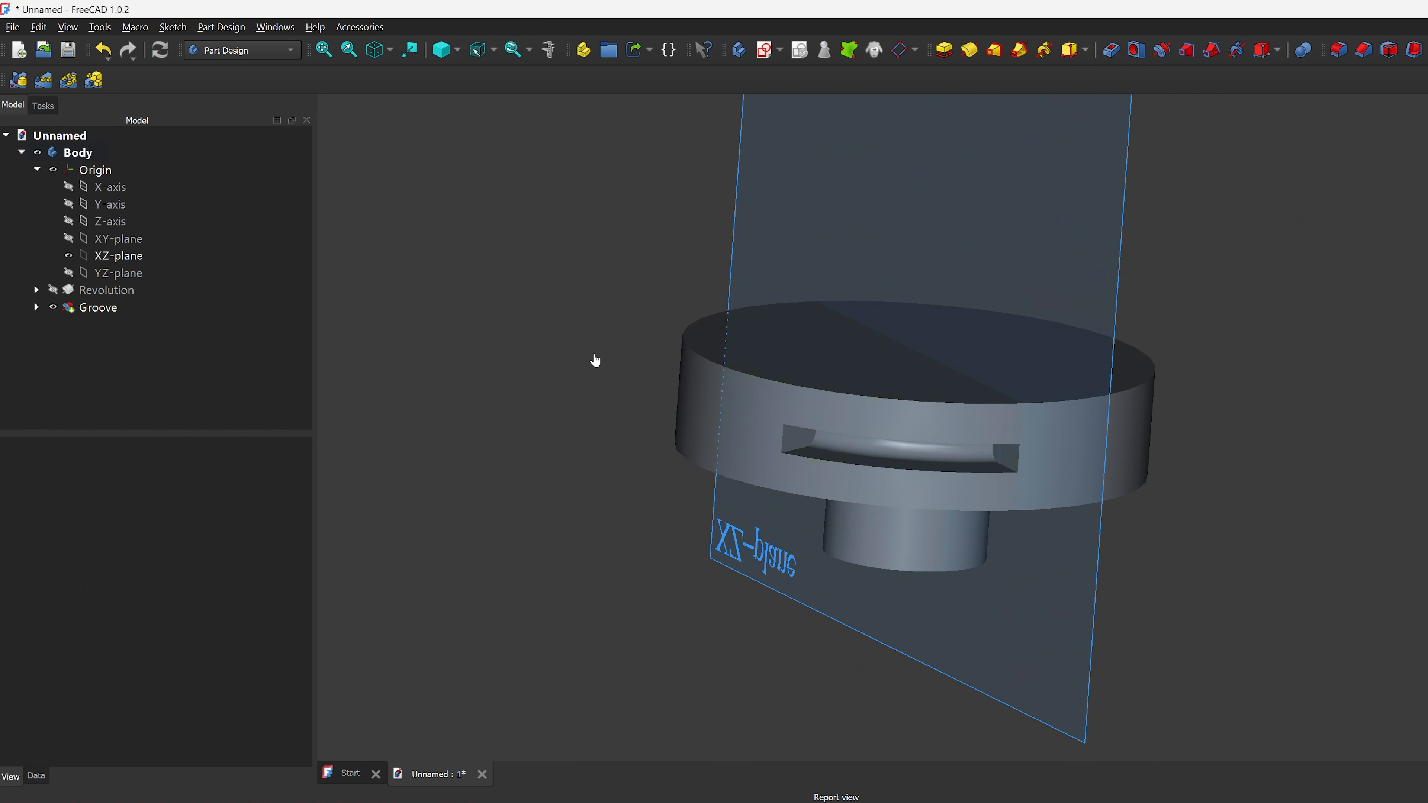
pyautogui.moveTo(622, 311); pyautogui.dragTo(169, 327, button='middle')
pyautogui.click(95, 307)
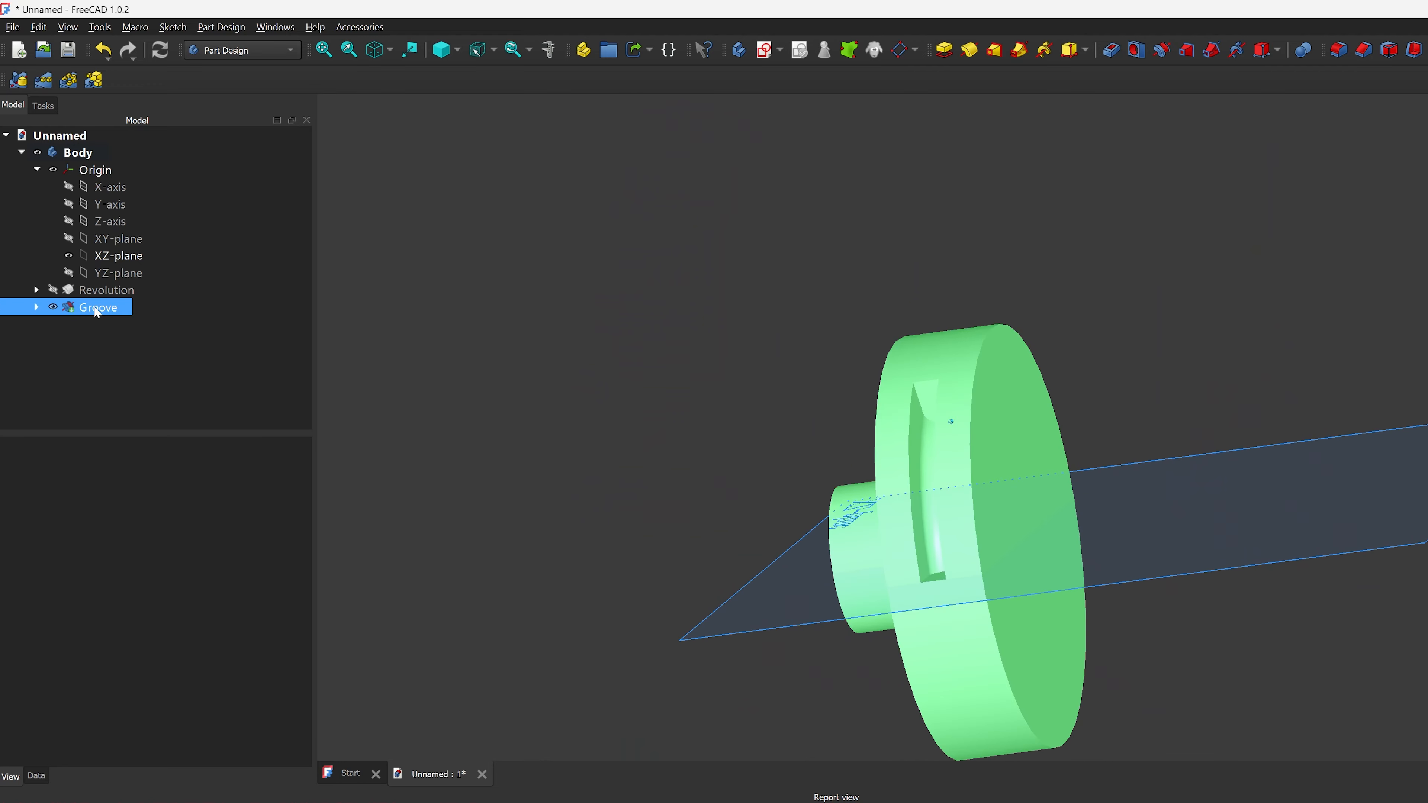
pyautogui.click(437, 276)
pyautogui.moveTo(437, 276); pyautogui.dragTo(454, 306, button='middle')
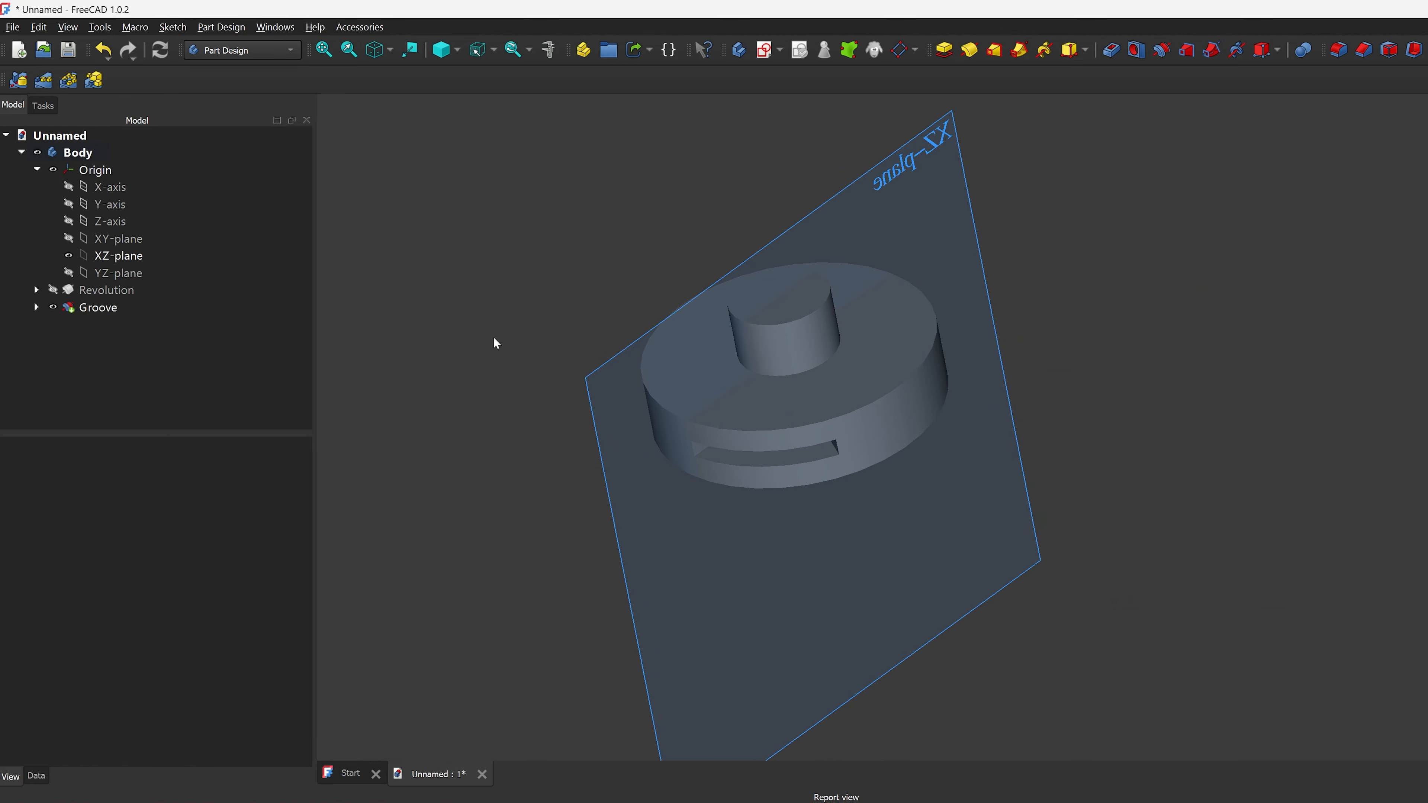
pyautogui.scroll(5, 496, 344)
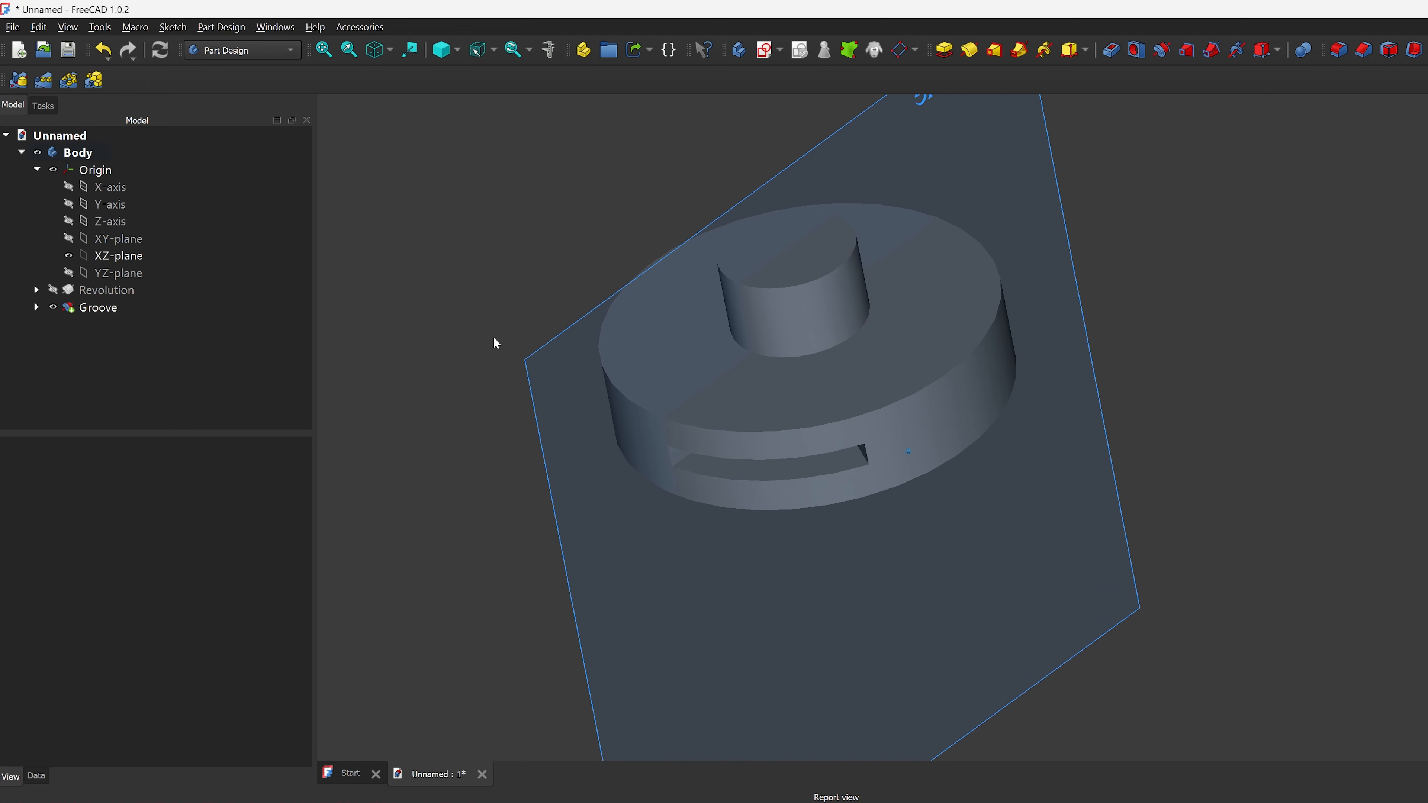